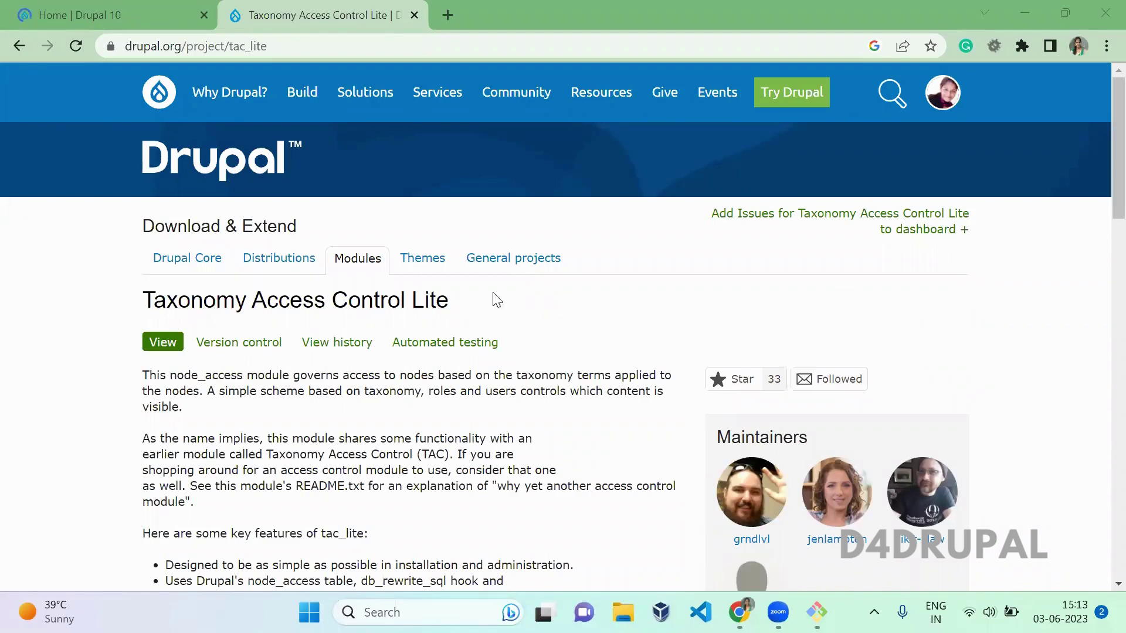
Step: Review the Taxonomy Access Control Lite project page down to its Releases section
drag(449, 300, 142, 290)
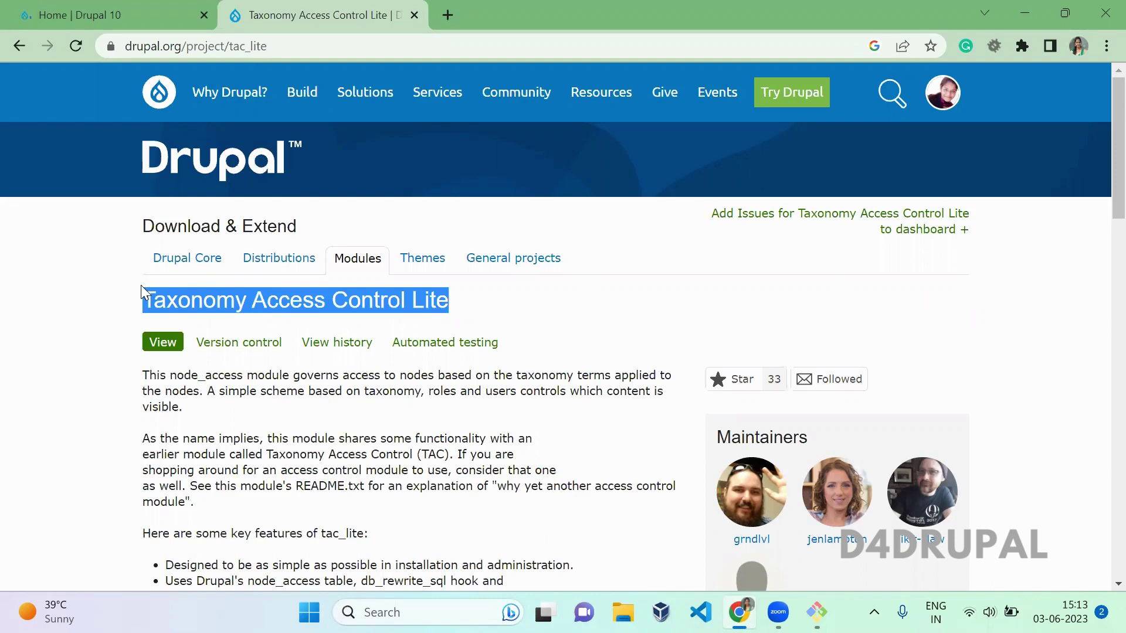
click(636, 514)
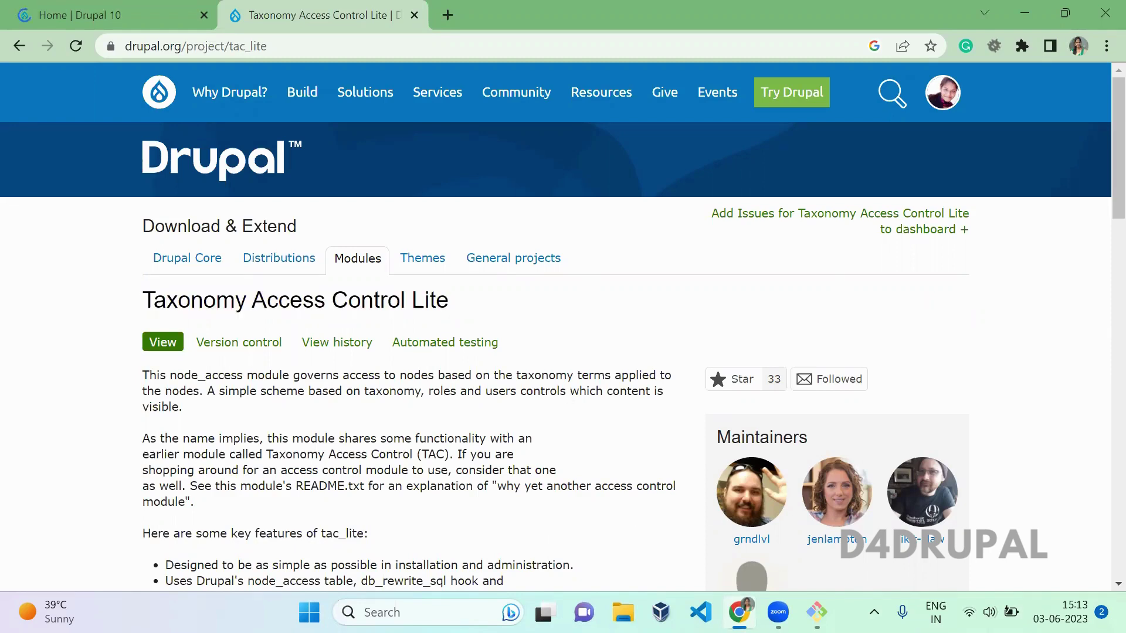
key(alt+Tab)
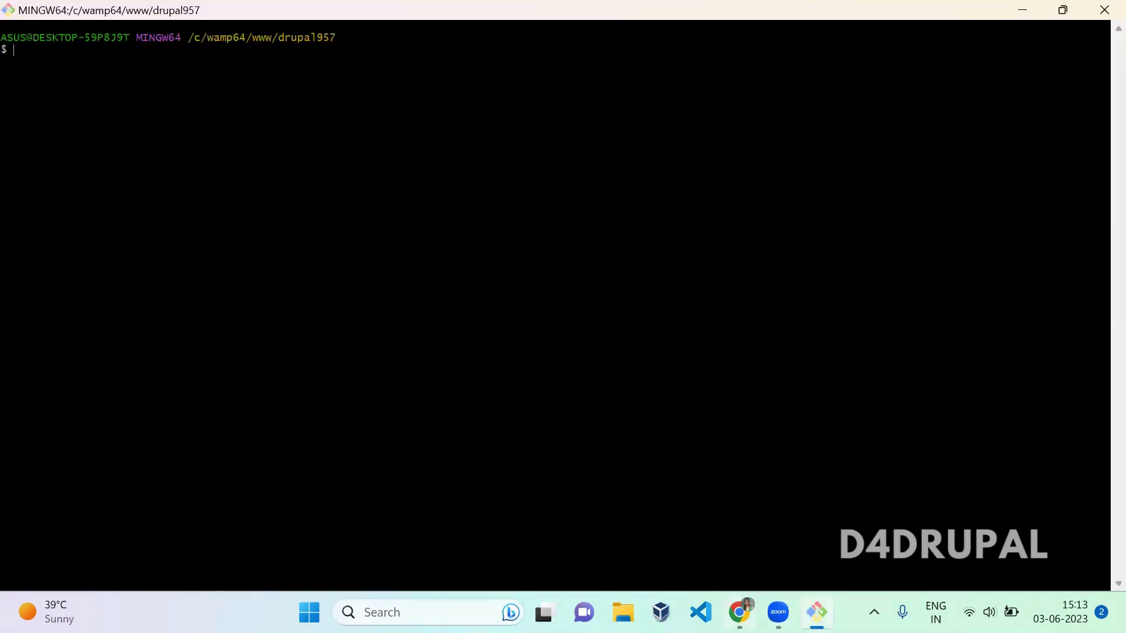
key(alt+Tab)
scroll(1099, 407, down, 7)
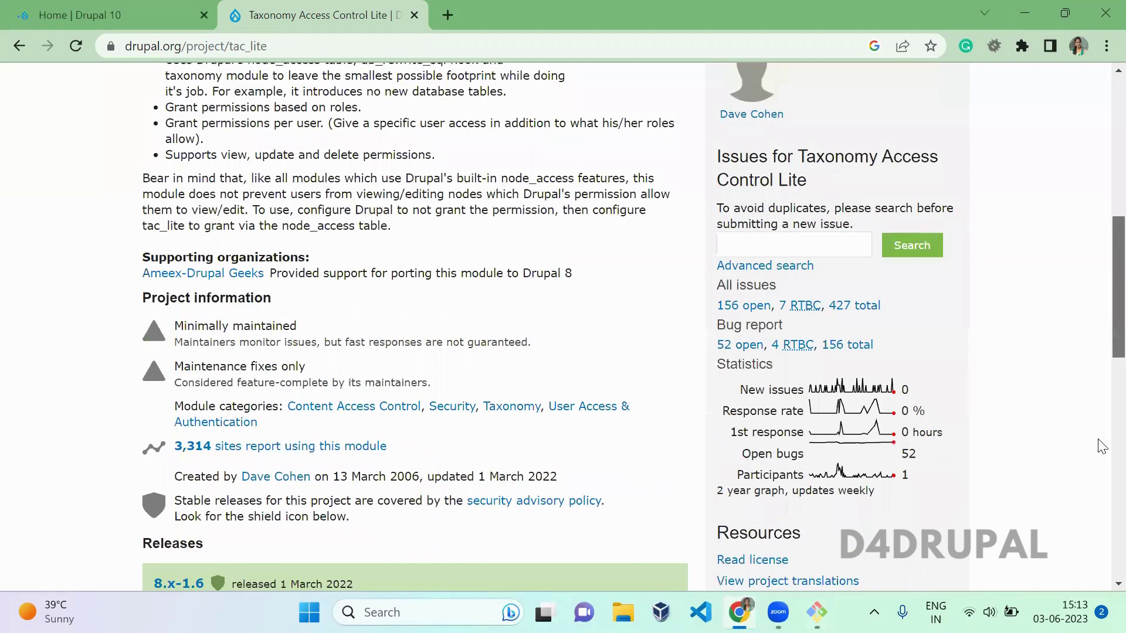
scroll(698, 239, down, 5)
Step: Run the composer require command for drupal/tac_lite 1.6.0 in Git Bash
click(669, 273)
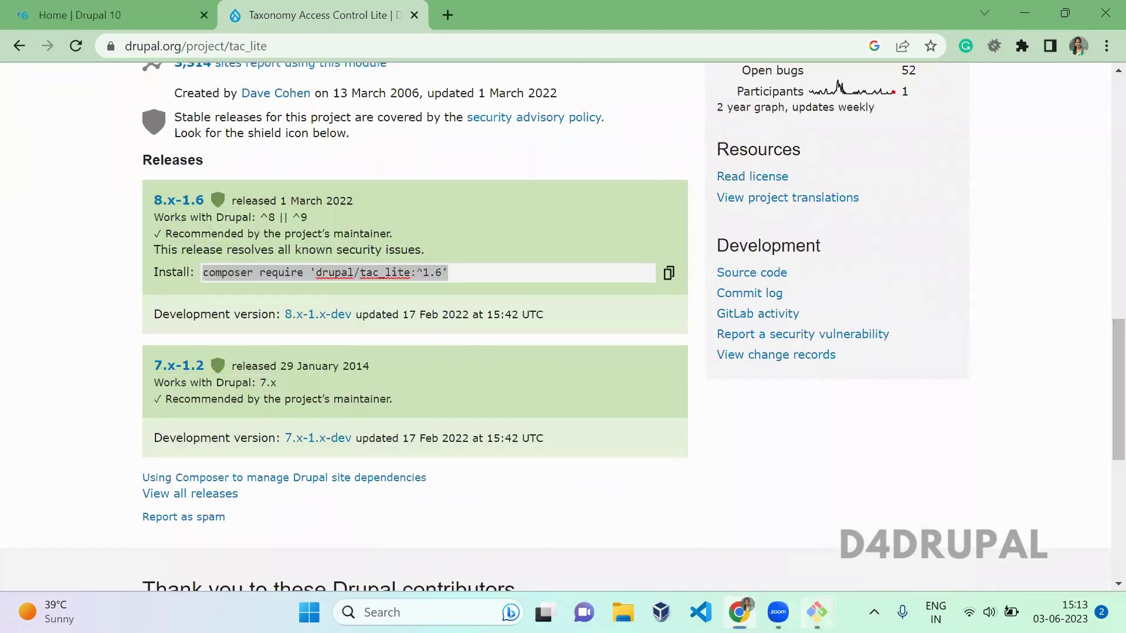
click(816, 613)
right_click(361, 227)
click(405, 287)
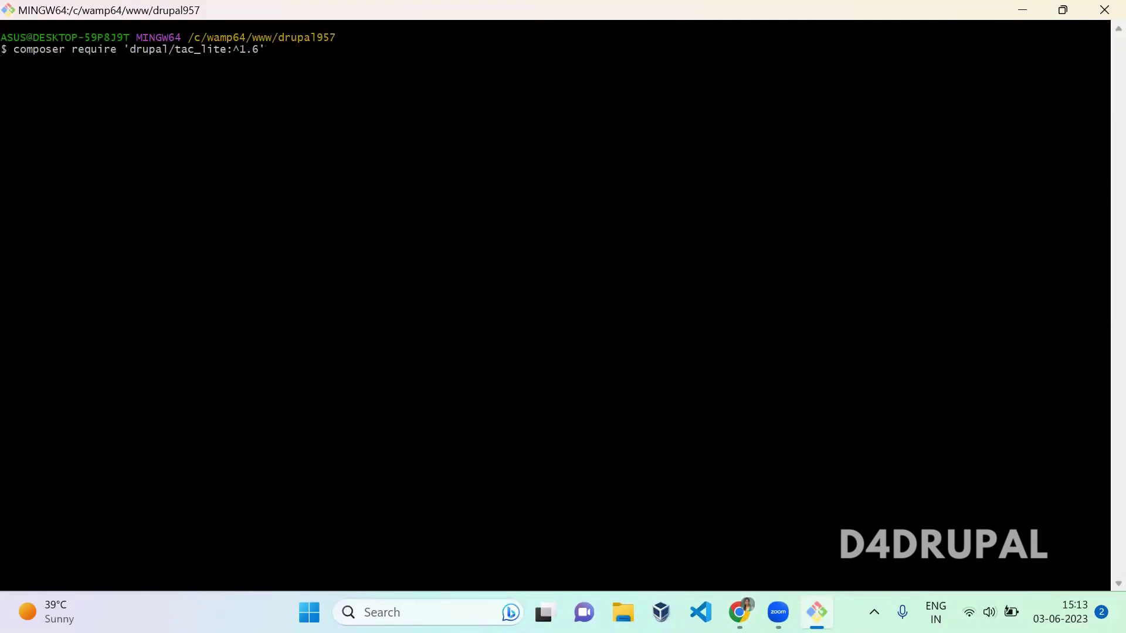
key(Return)
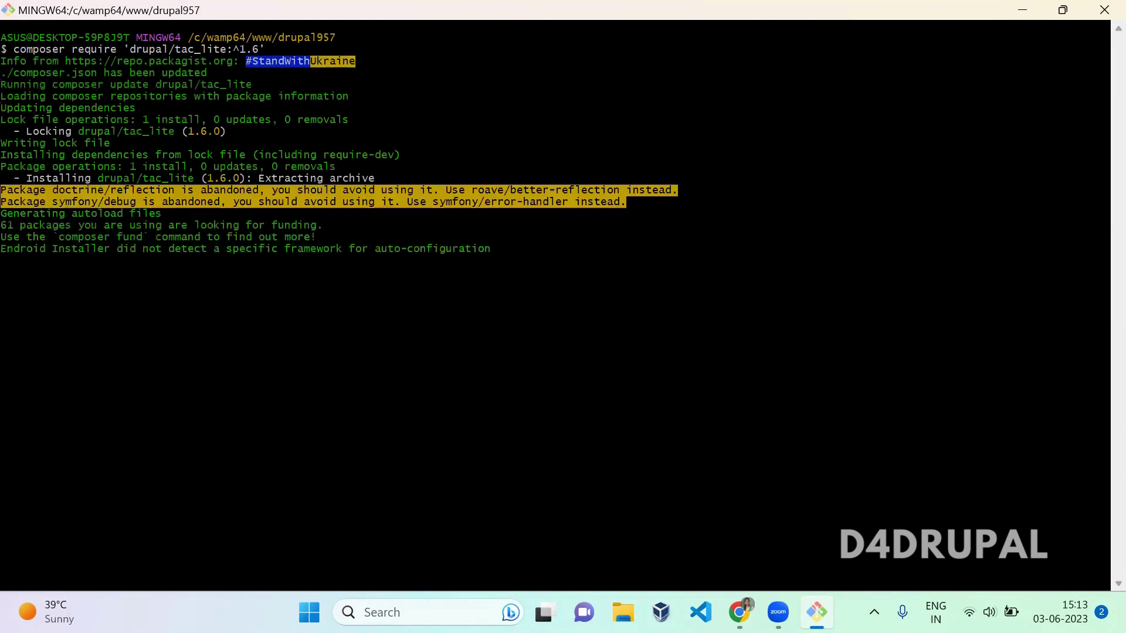
Step: Close the drupal.org project page and go to the site's Extend module list
key(alt+Tab)
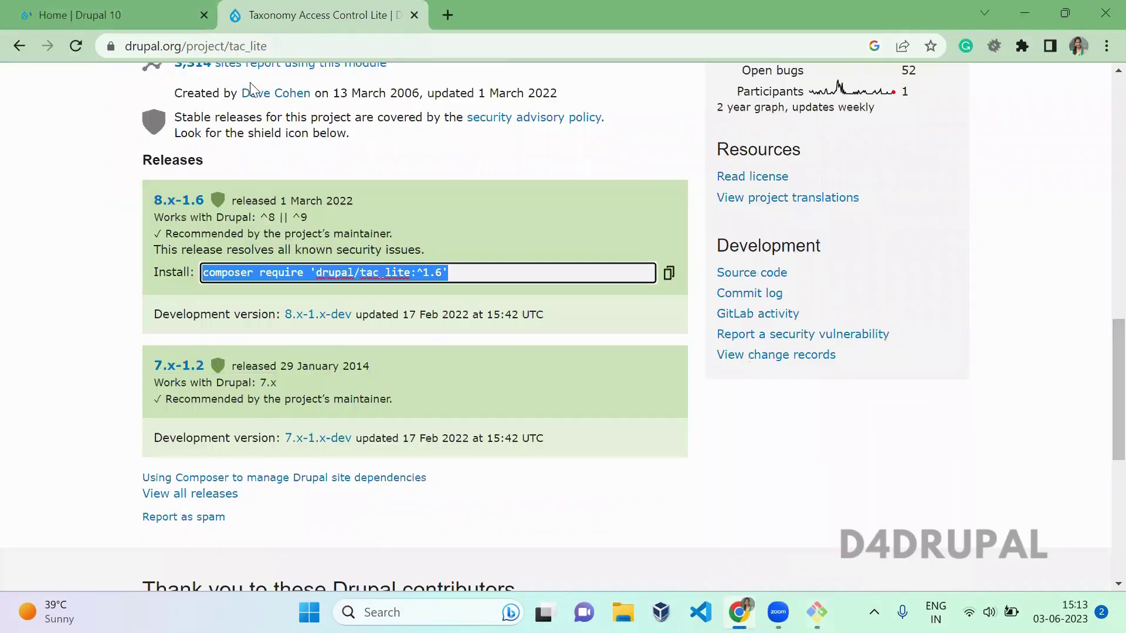
key(ctrl+w)
click(365, 108)
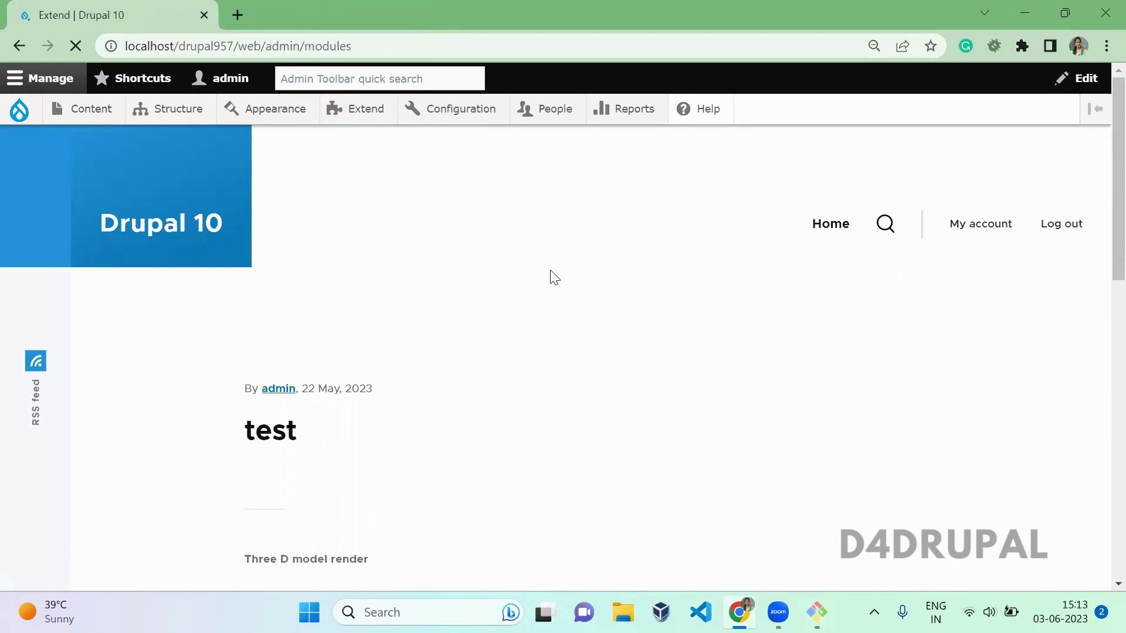
Step: Filter Extend by 'tac', tick Taxonomy Access Control Lite and its Create module, and install
scroll(551, 277, down, 3)
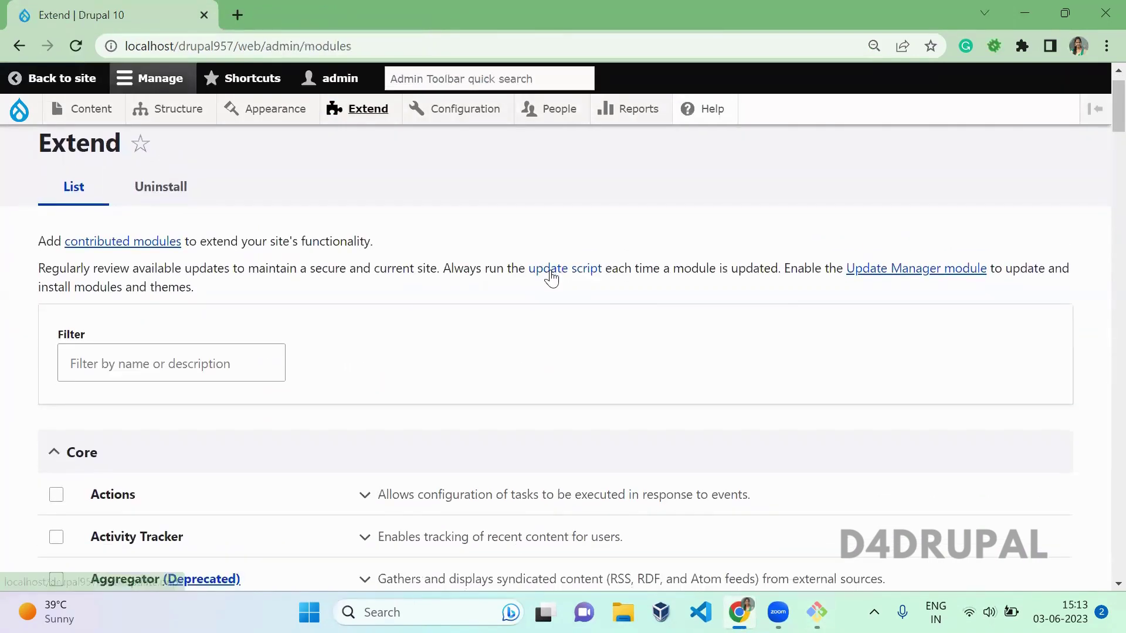
click(264, 240)
text(gtac li)
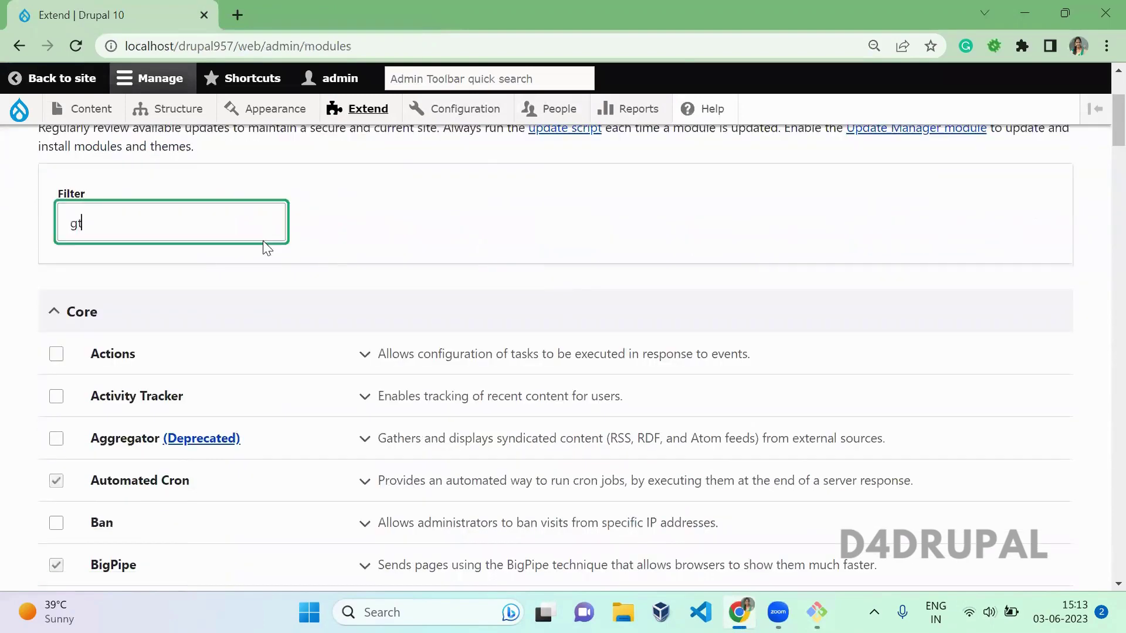
key(BackSpace)
key(BackSpace)
key(BackSpace)
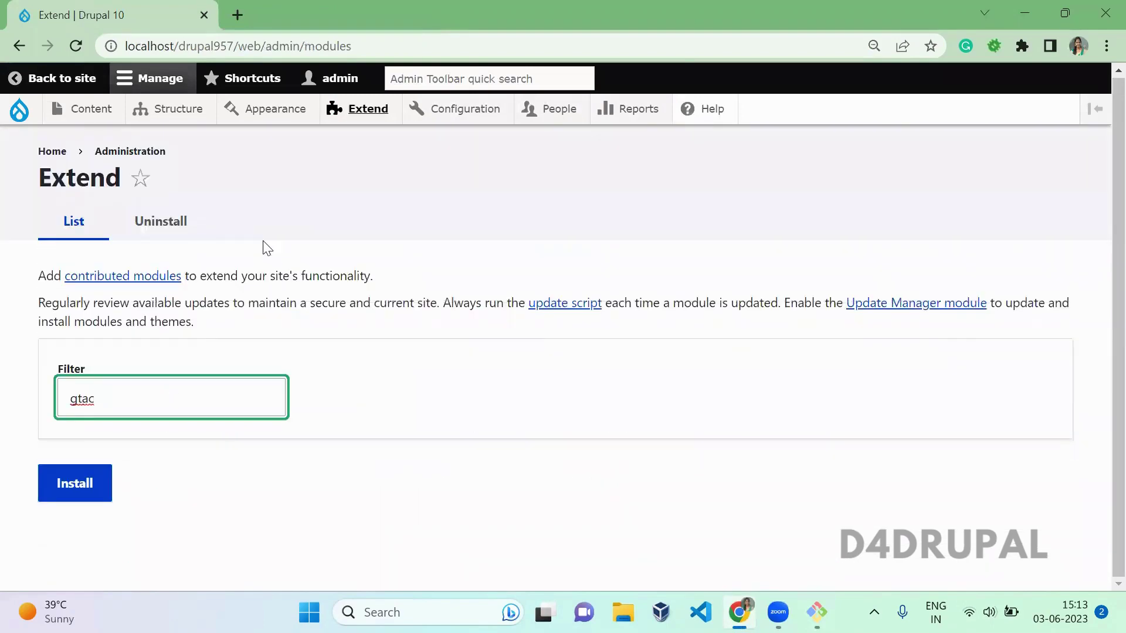
key(ctrl+a)
text(tac)
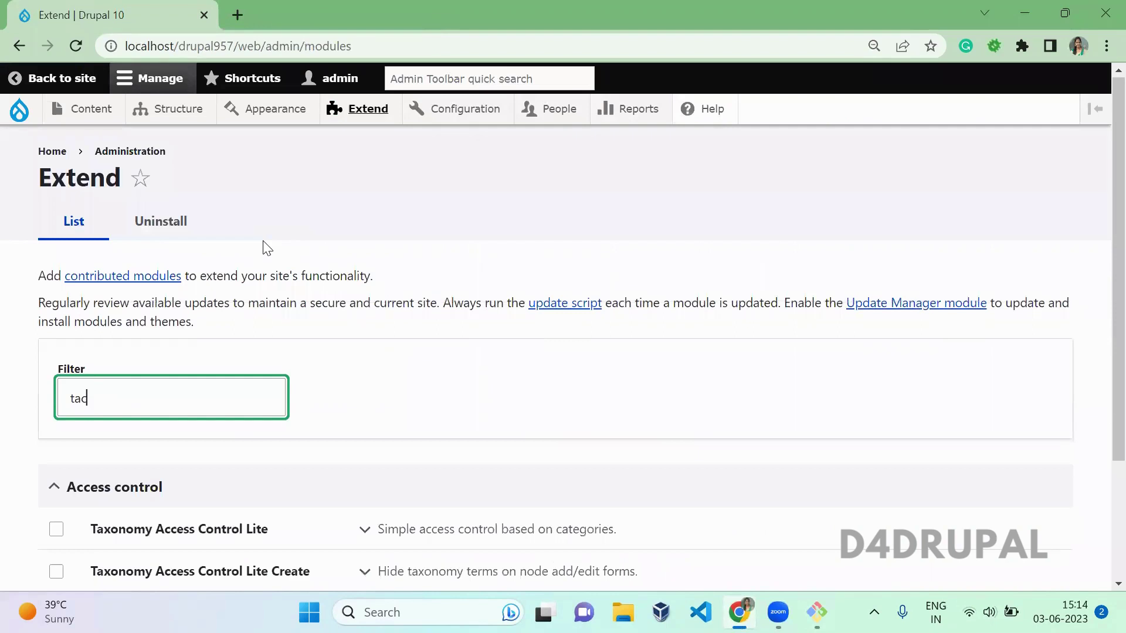
scroll(1098, 455, down, 3)
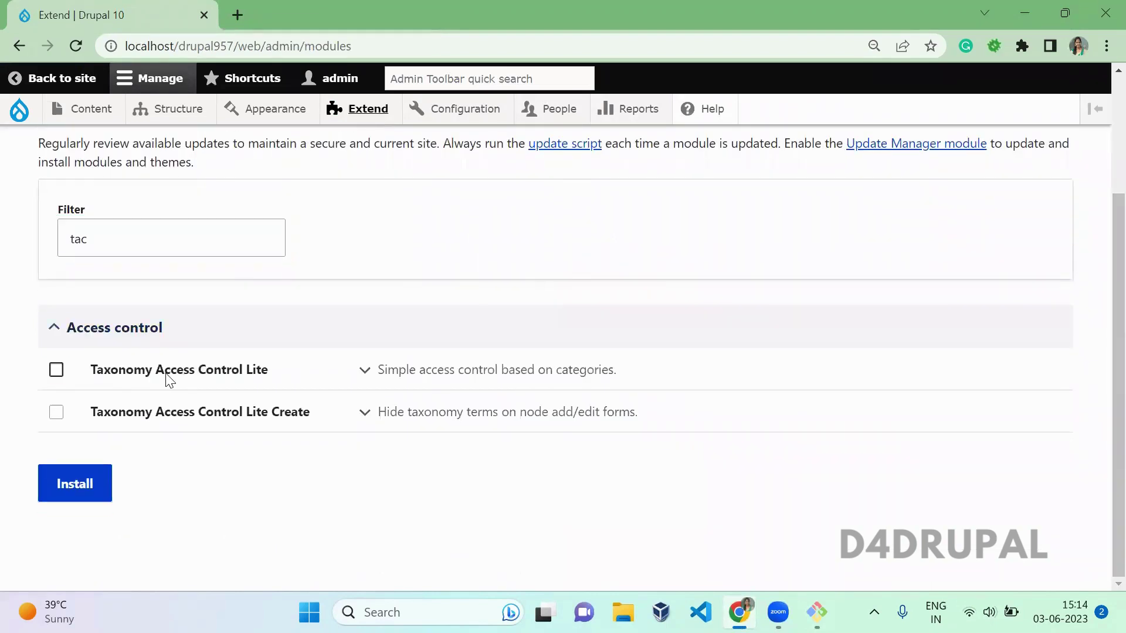
click(171, 380)
click(166, 412)
click(70, 486)
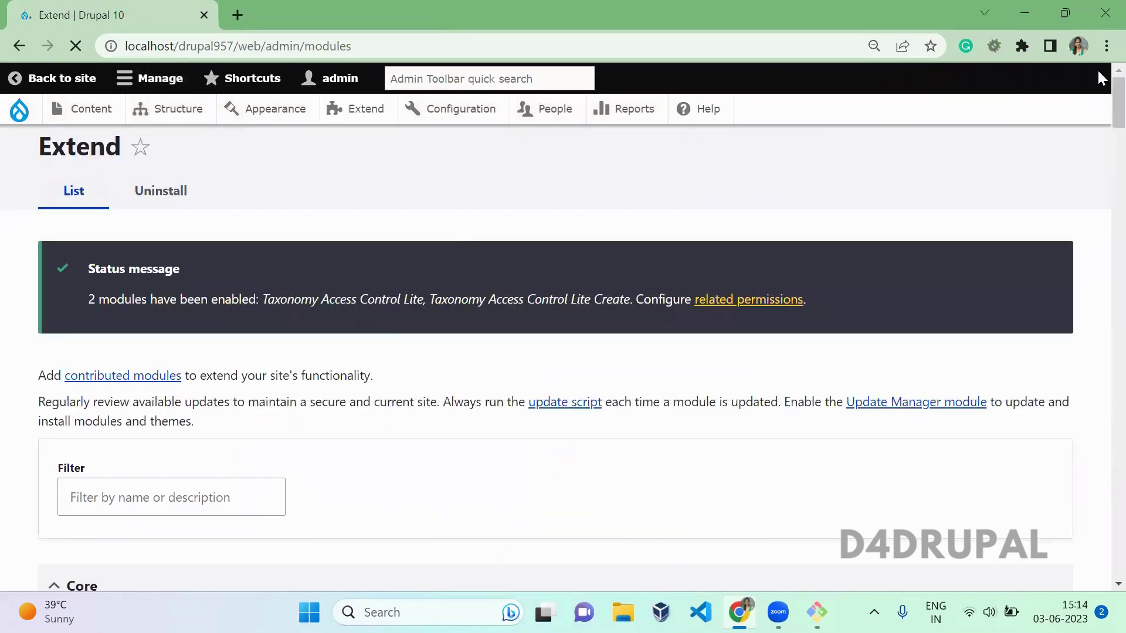
Step: Filter the Extend list by 'tac', then clear the filter again
scroll(1103, 152, down, 7)
scroll(1103, 137, up, 3)
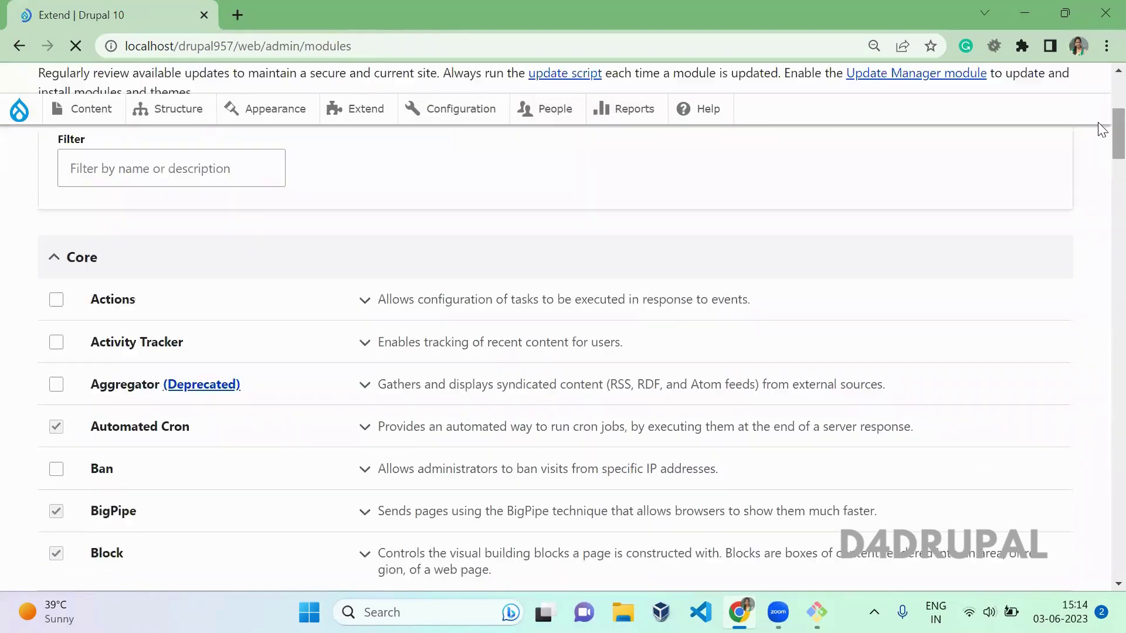
click(273, 181)
text(tac)
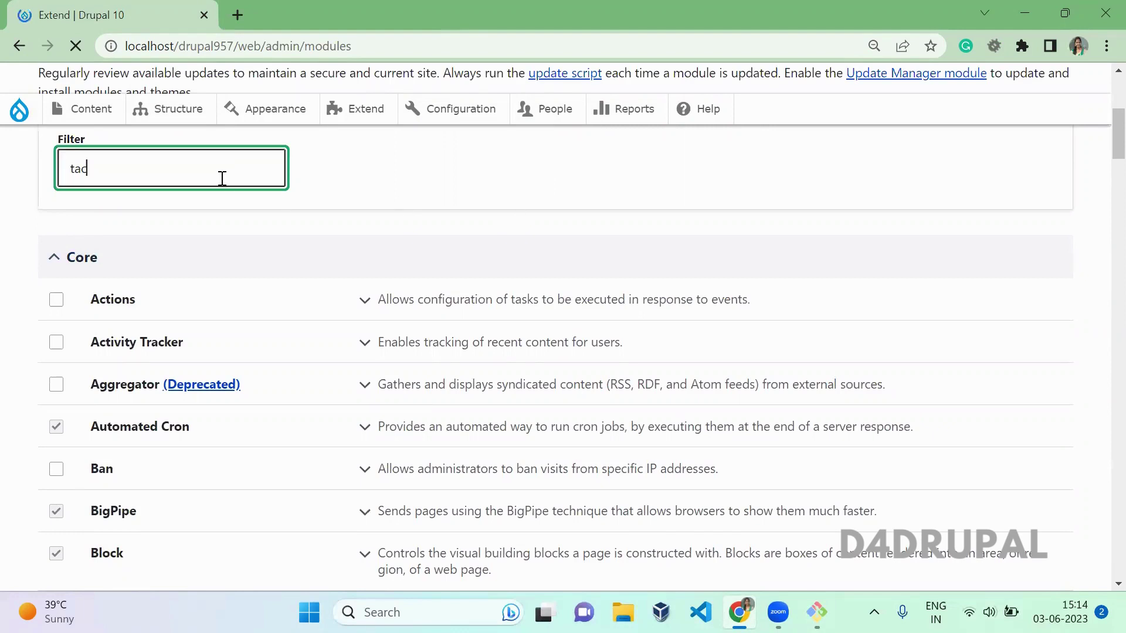
drag(222, 178, 22, 191)
key(BackSpace)
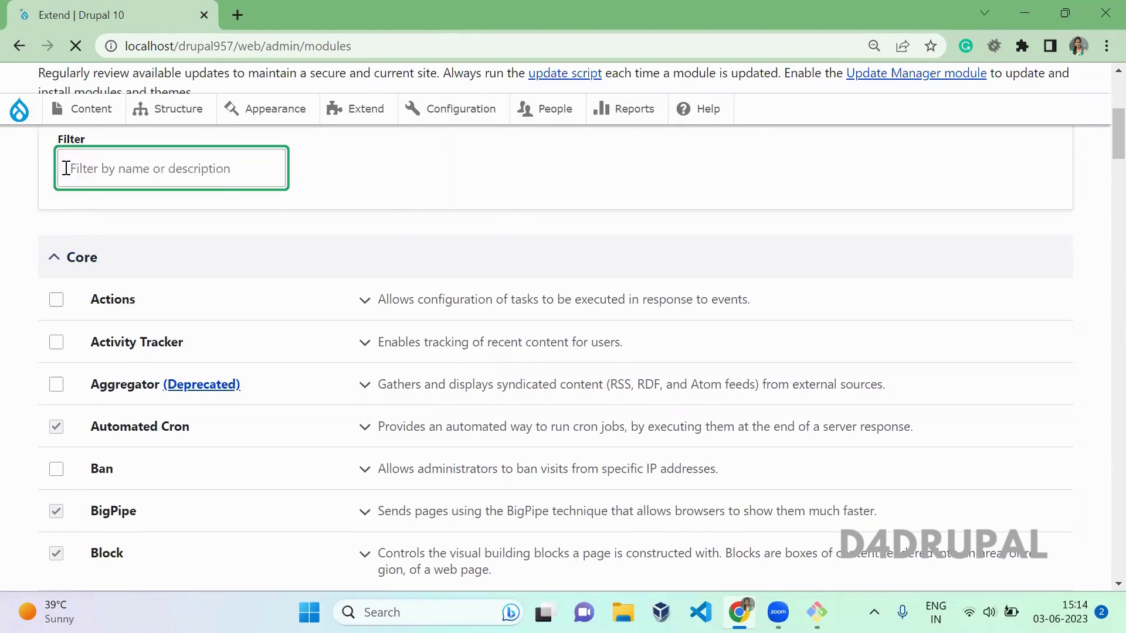
click(431, 179)
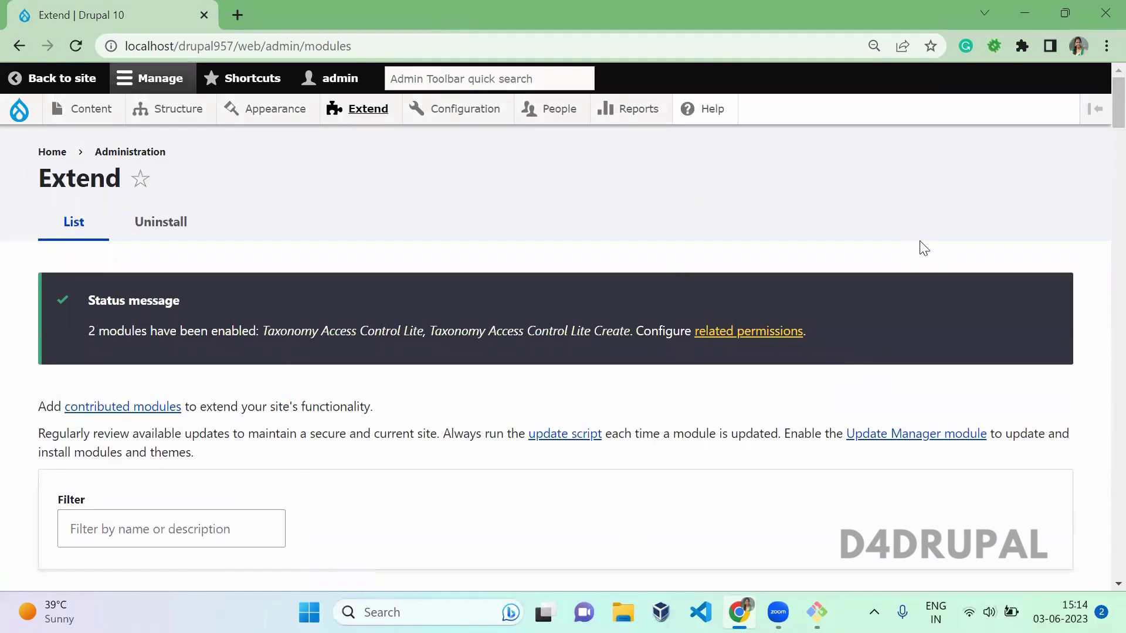
Step: Filter by 'tac' again and open Taxonomy Access Control Lite's Configure link
scroll(1097, 129, down, 5)
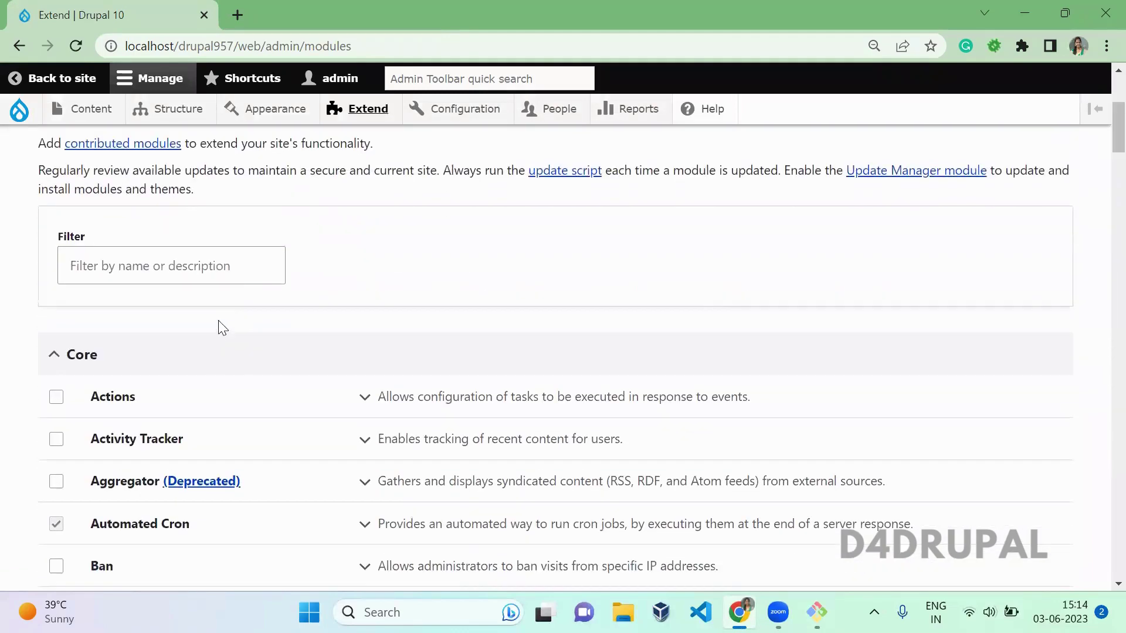
click(227, 272)
text(tac)
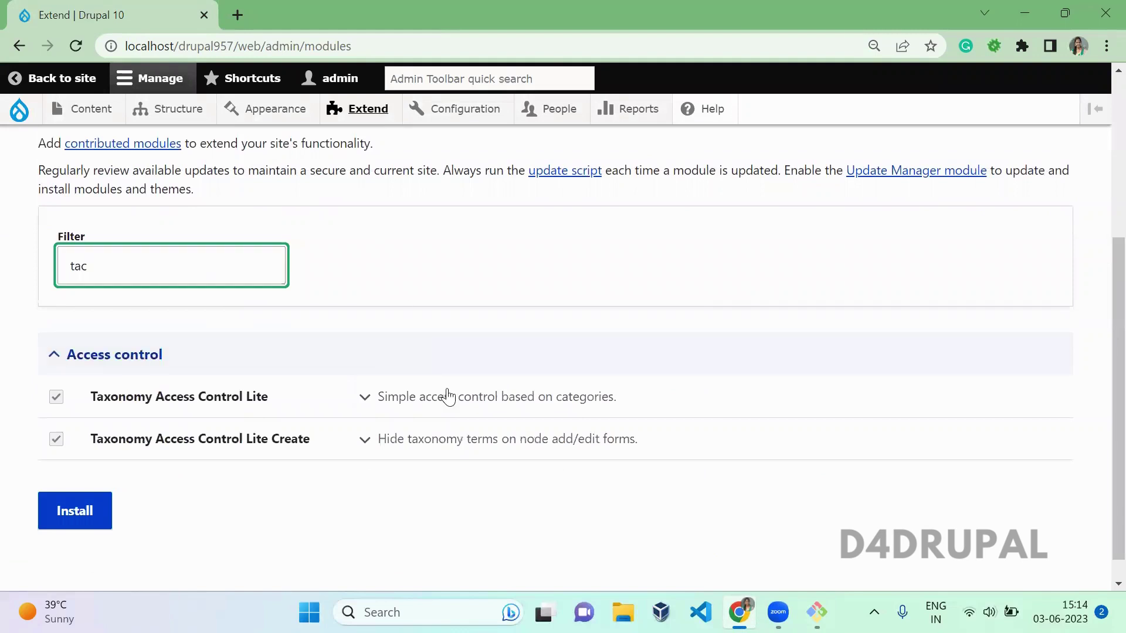
click(447, 397)
click(599, 491)
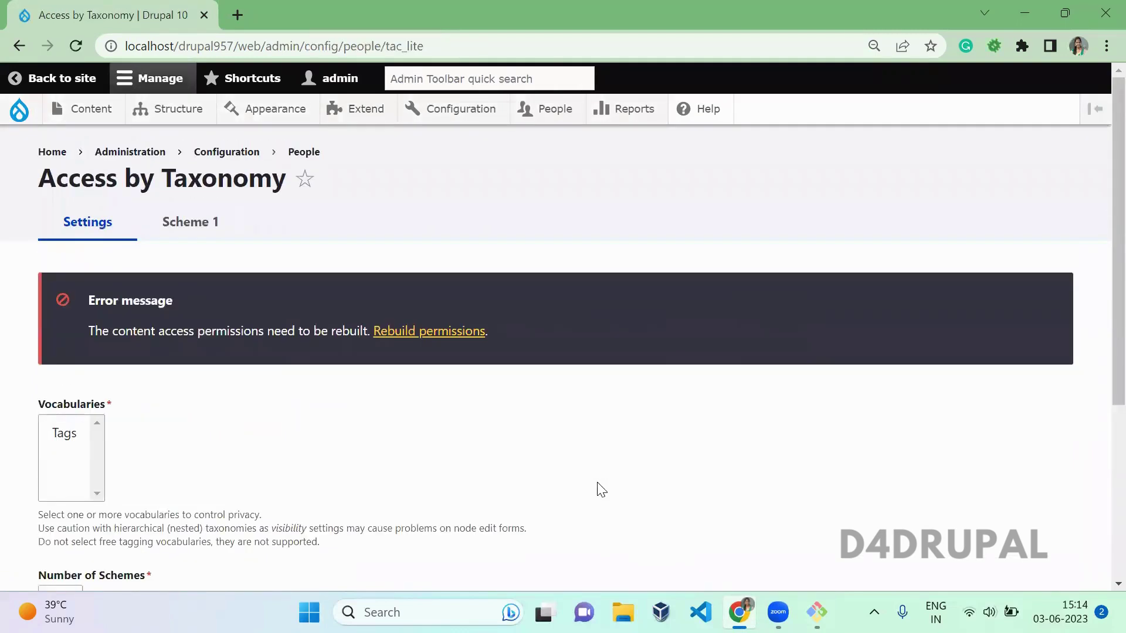
Step: Select Tags in the Vocabularies list as the access-controlling vocabulary
scroll(1098, 331, down, 5)
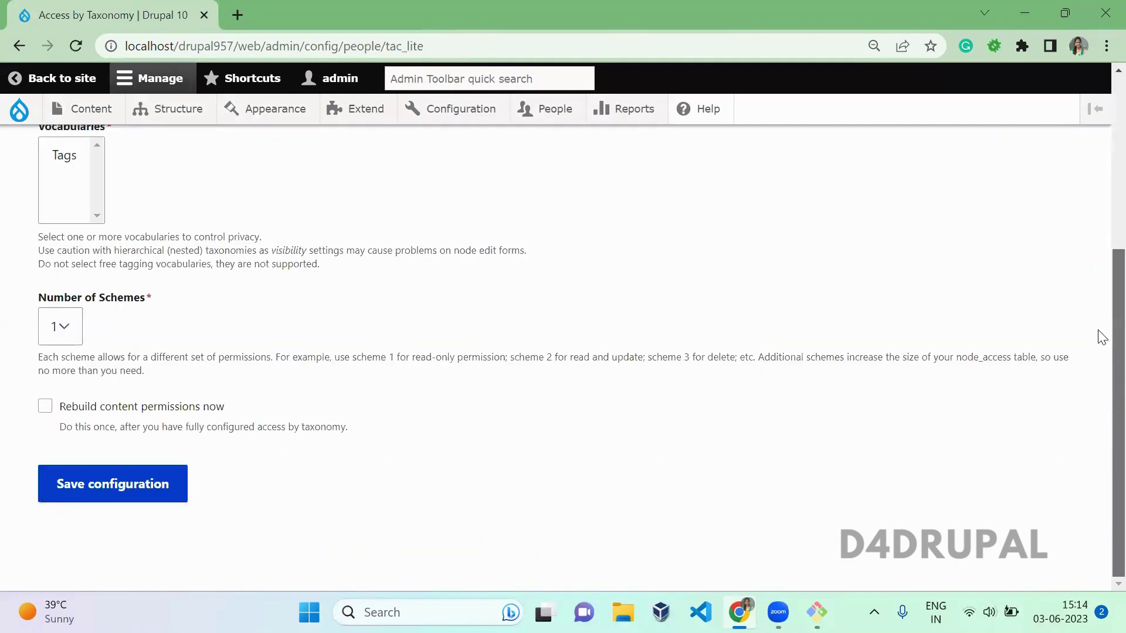
scroll(1101, 337, up, 3)
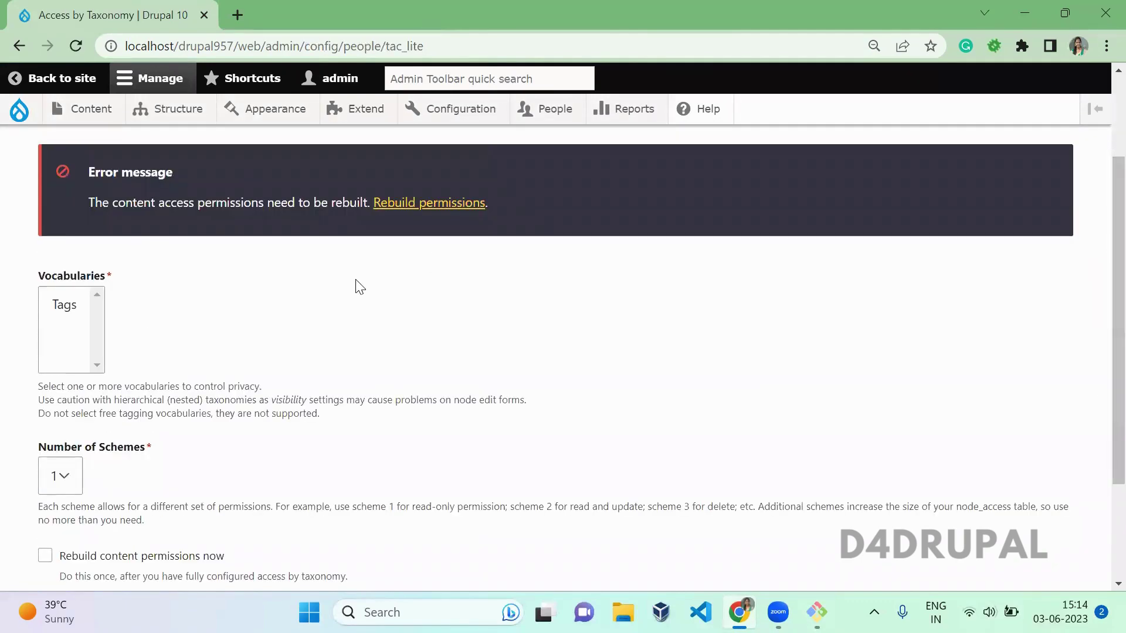
click(65, 301)
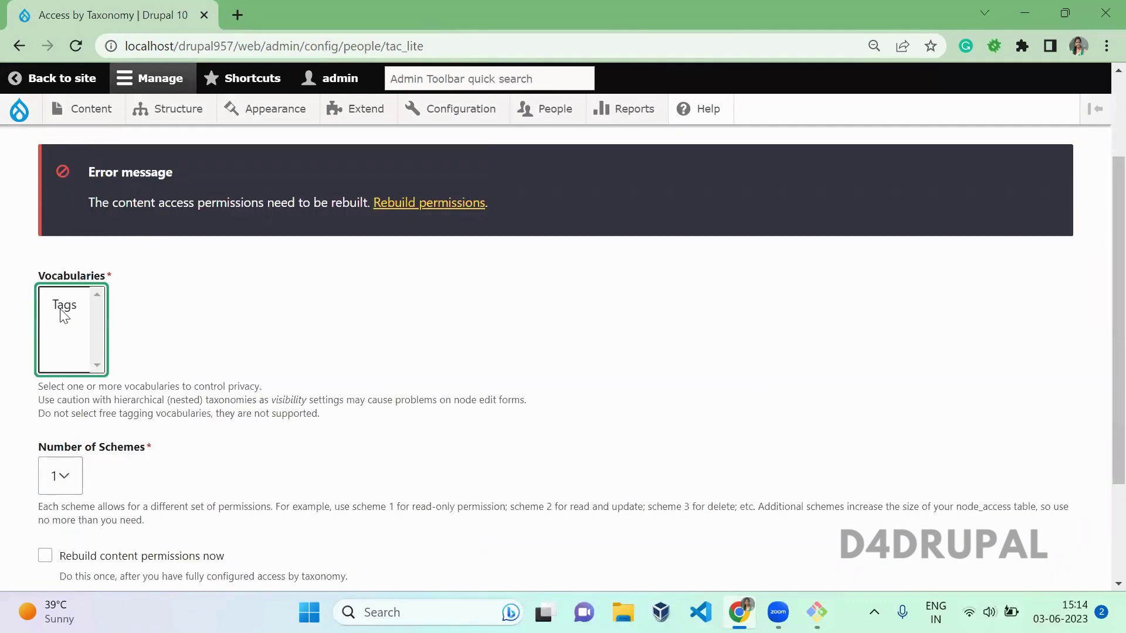
click(60, 312)
click(237, 315)
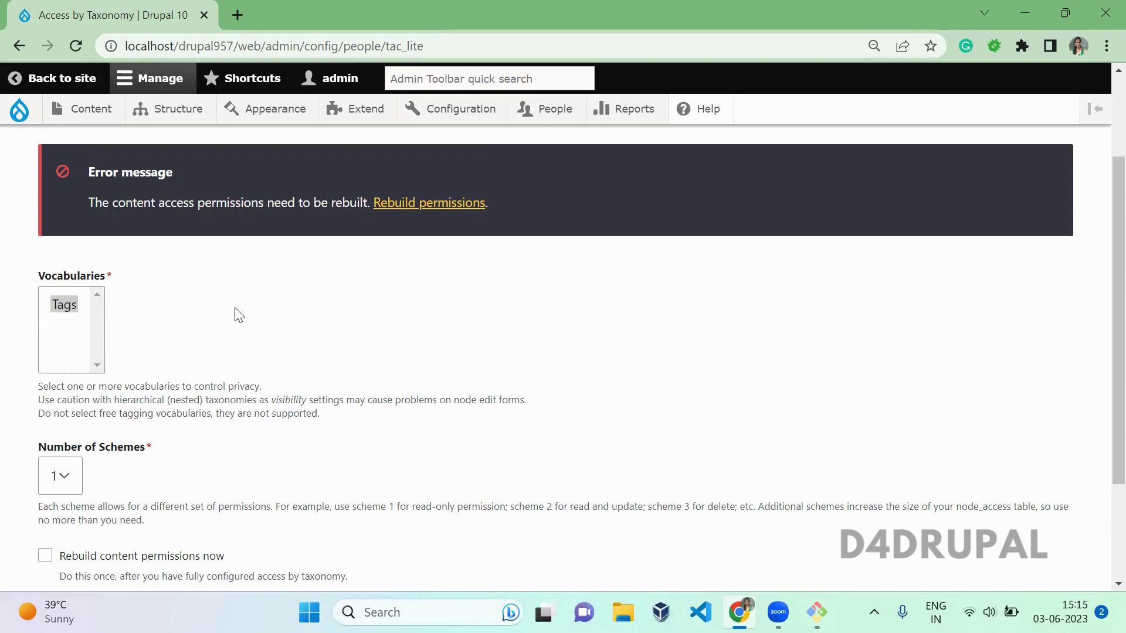
drag(1118, 372, 1117, 427)
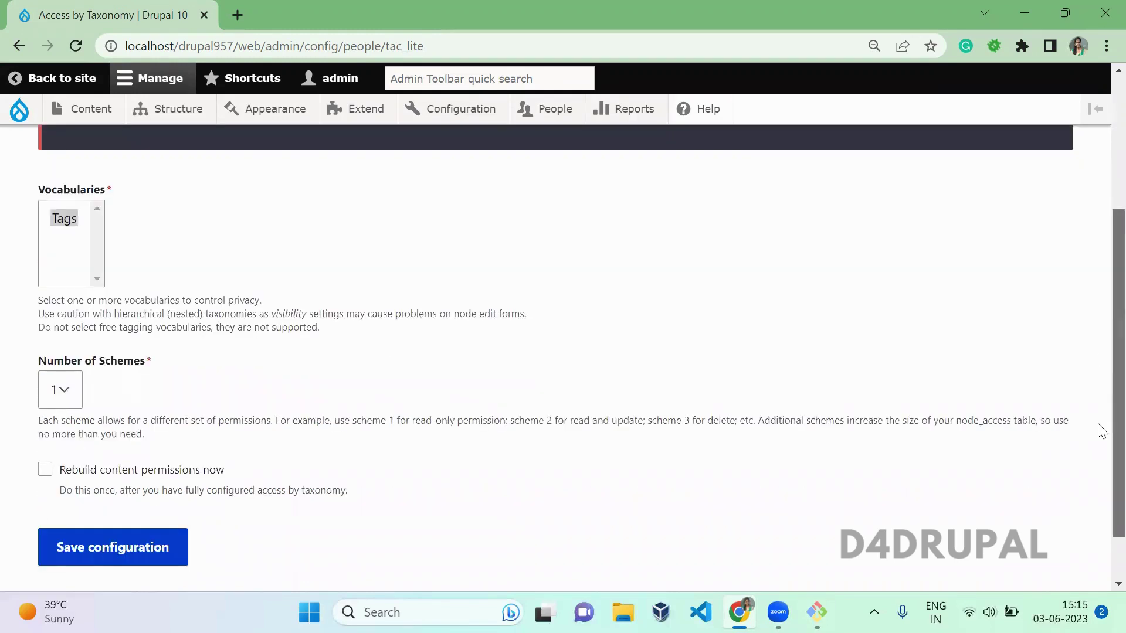
click(79, 374)
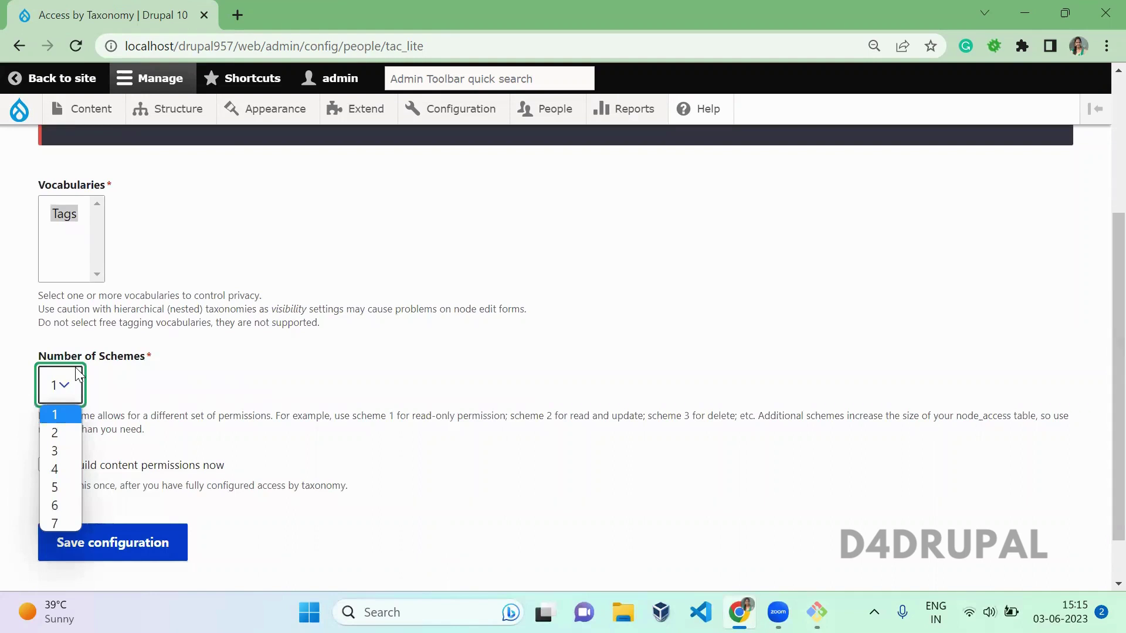
key(Down)
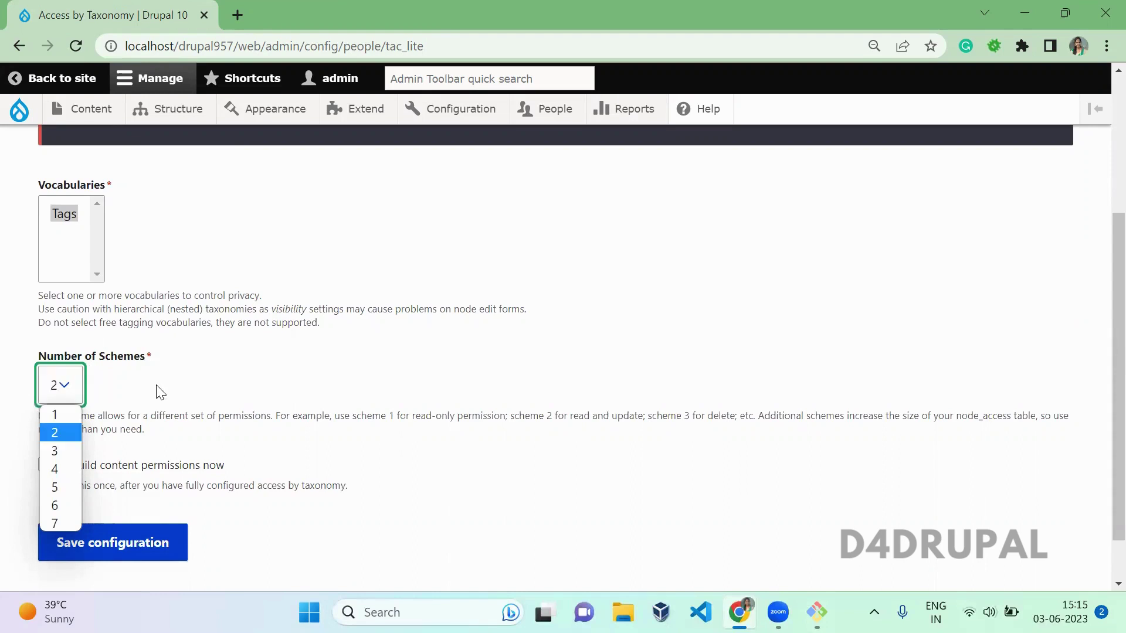
key(Up)
key(Return)
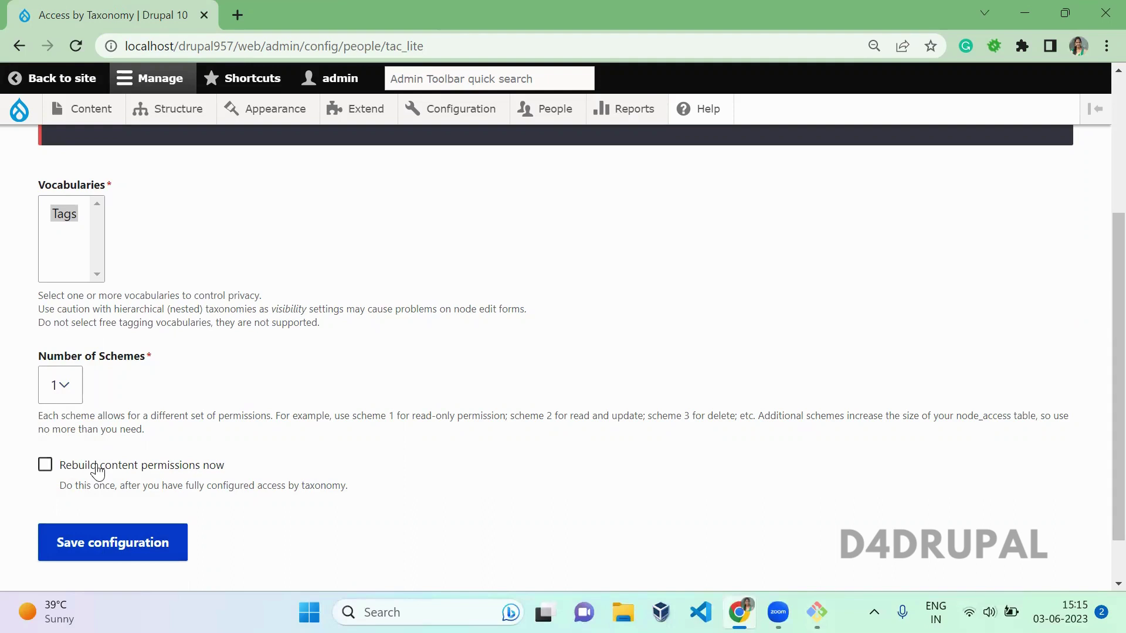
drag(232, 464, 114, 468)
Step: Save the settings with 'Rebuild content permissions now' ticked, then go to Scheme 1
click(113, 472)
click(113, 469)
click(156, 543)
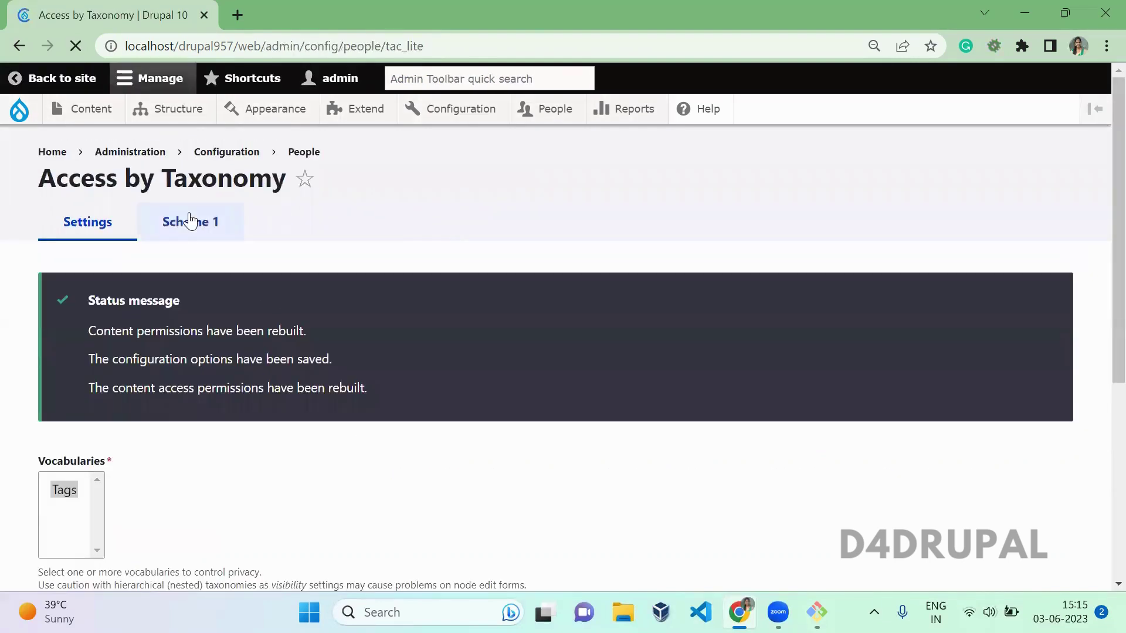
click(188, 221)
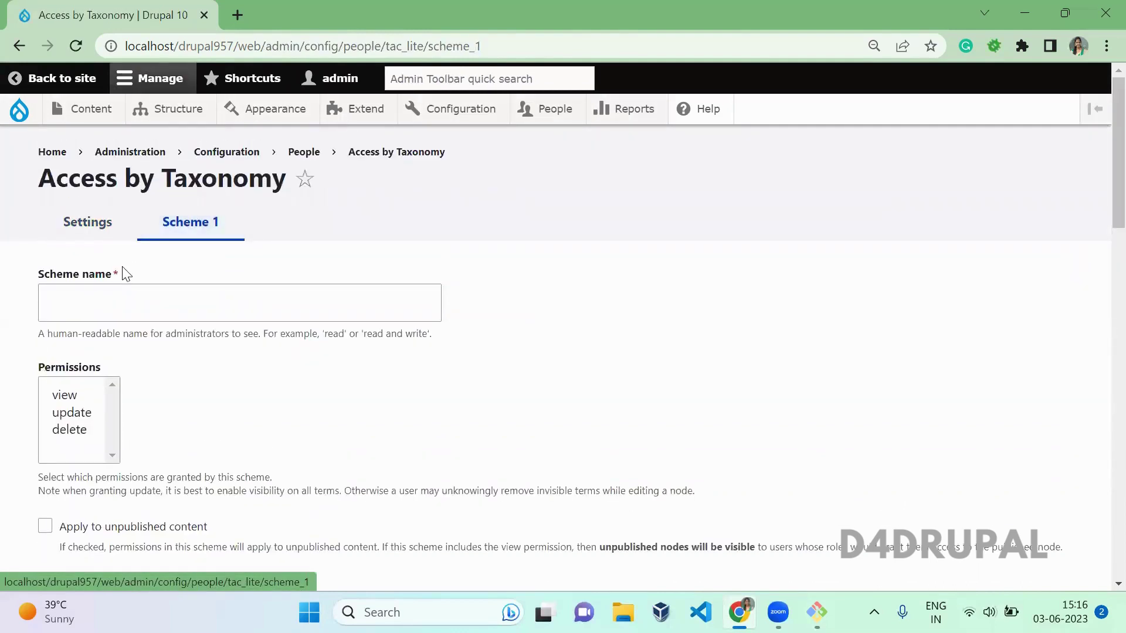
Step: Enter 'View access' as the Scheme 1 name
click(126, 305)
text(View)
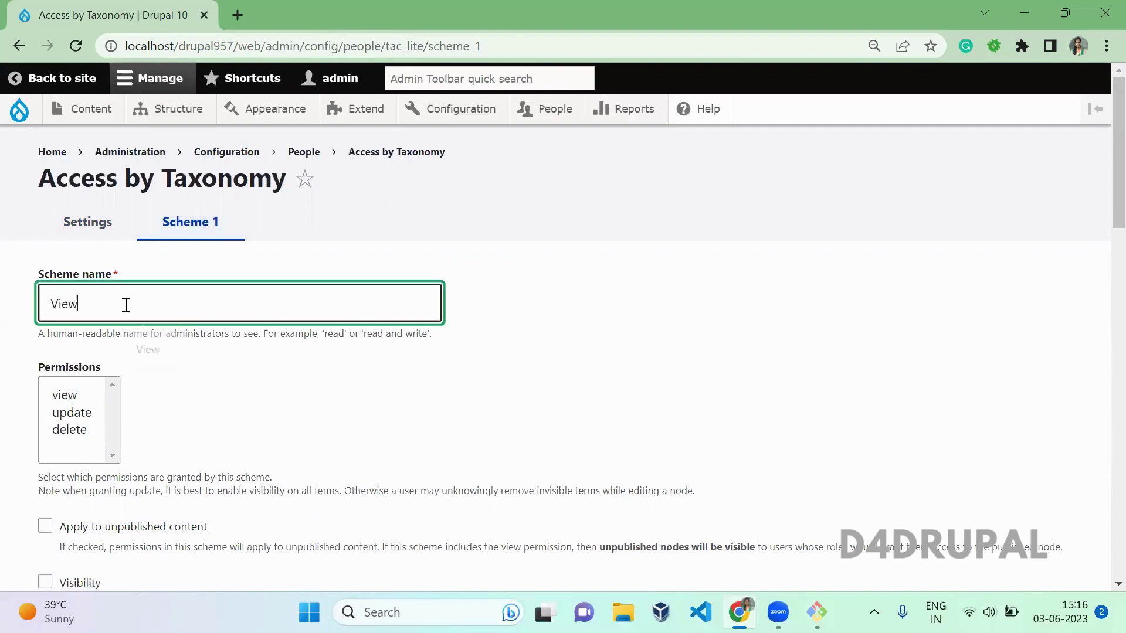
text( access)
click(291, 442)
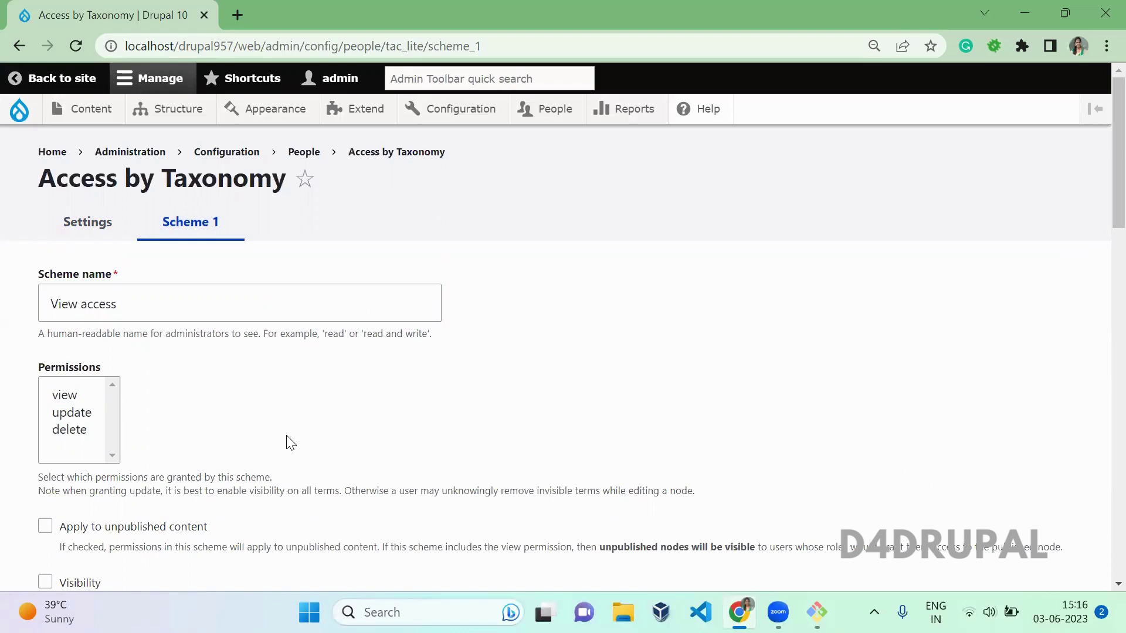
scroll(290, 443, down, 4)
scroll(290, 442, up, 1)
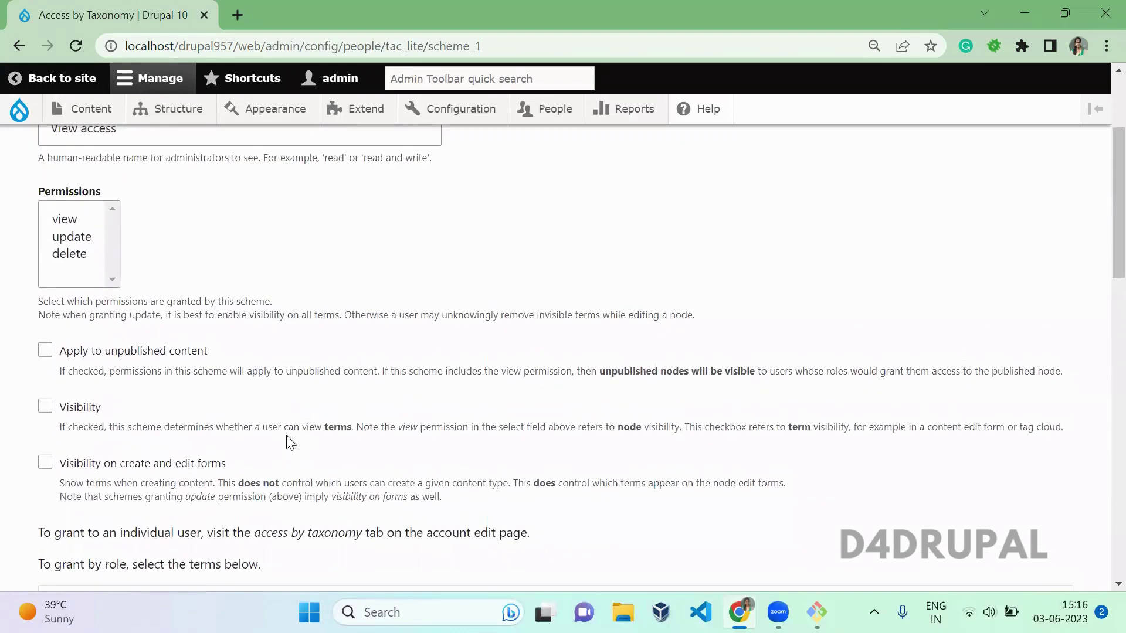
Step: Choose only 'view' in the scheme's Permissions list
click(78, 219)
click(274, 288)
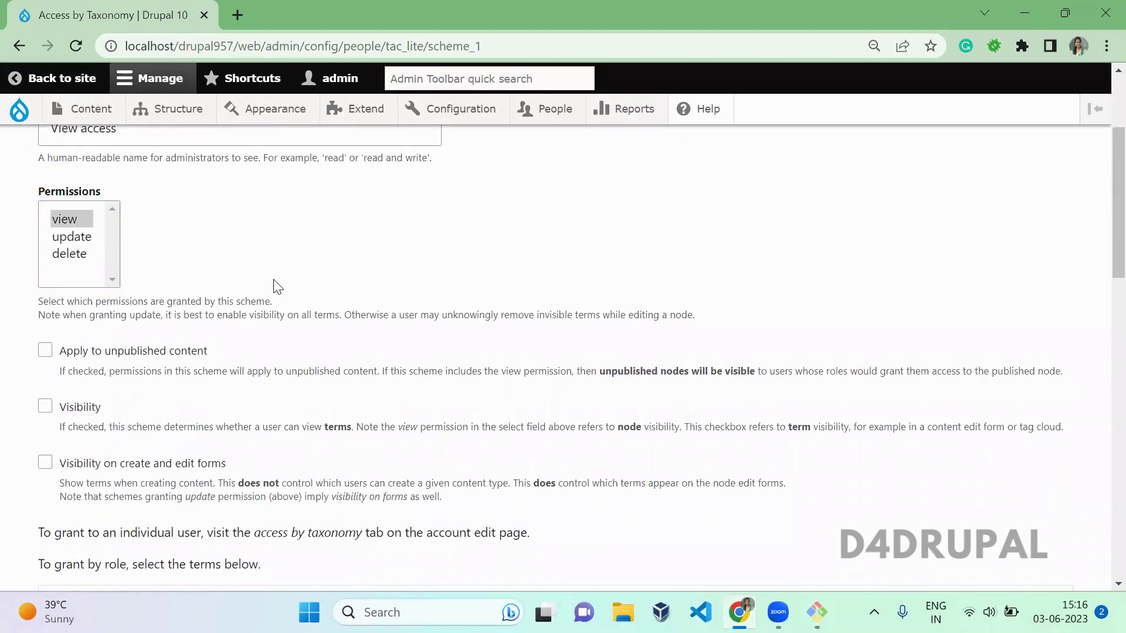
scroll(274, 281, down, 1)
scroll(274, 280, down, 2)
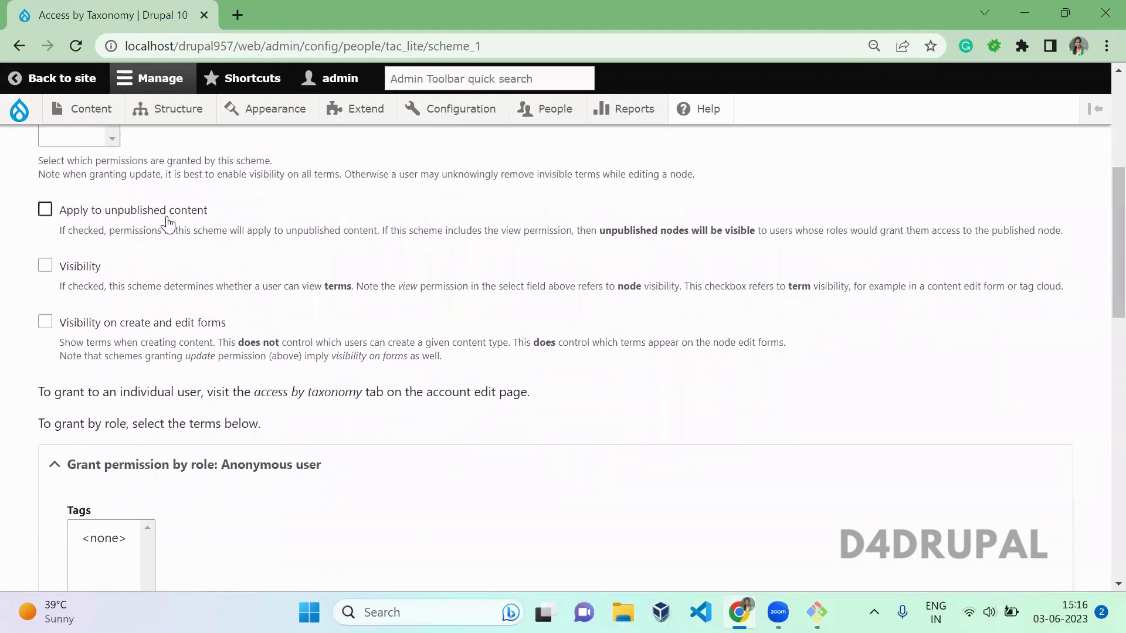
drag(218, 209, 120, 217)
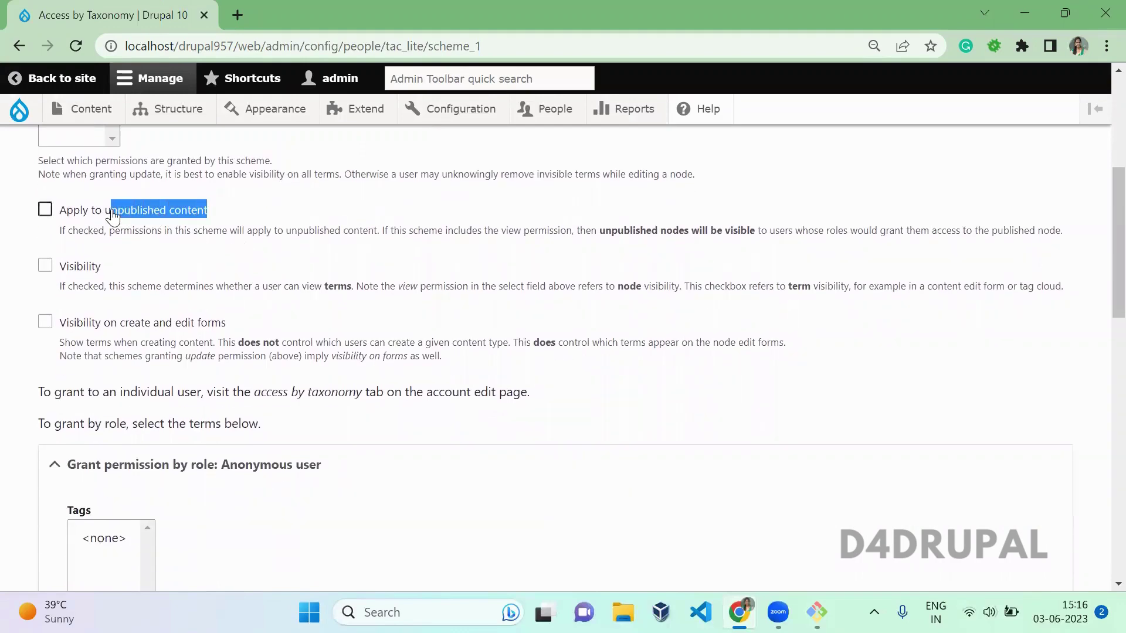
click(305, 209)
scroll(1098, 246, up, 2)
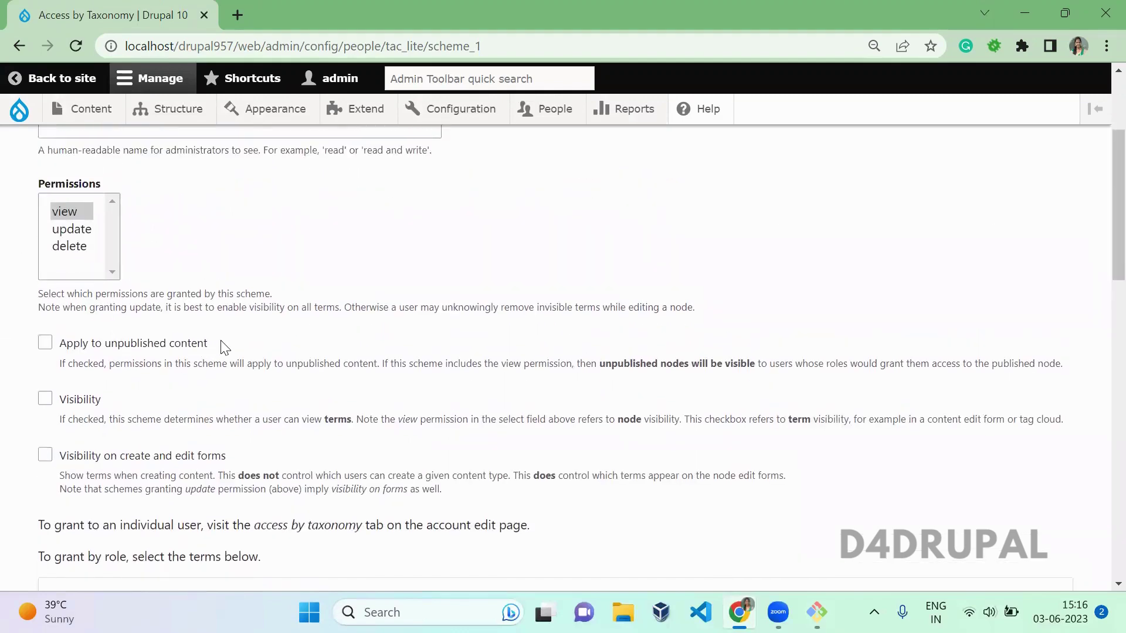
drag(216, 344, 118, 347)
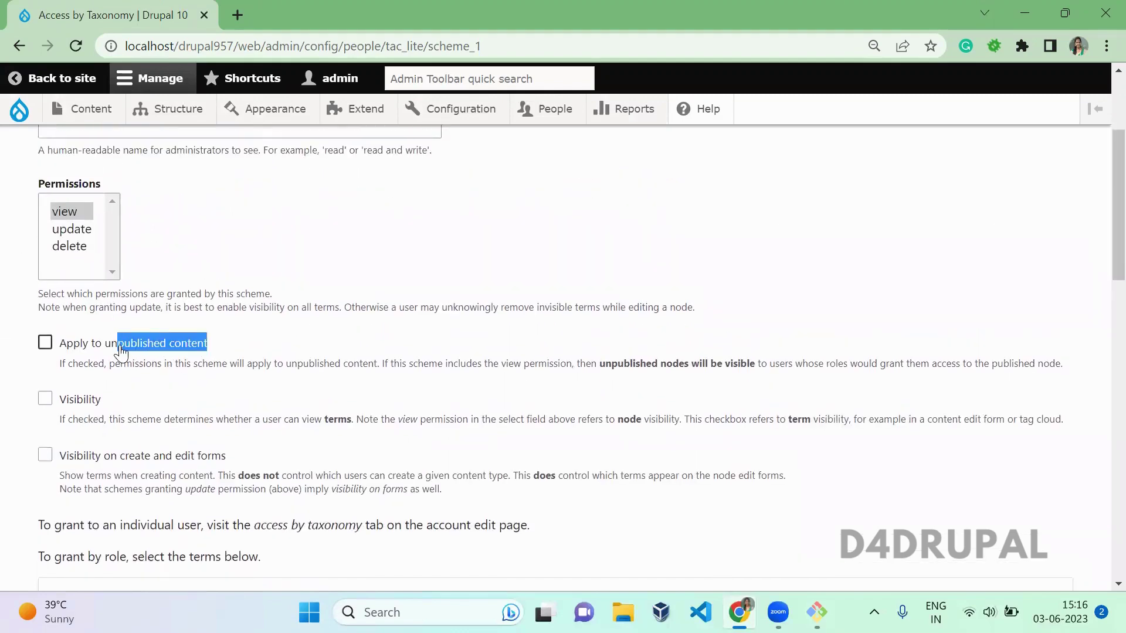
click(74, 214)
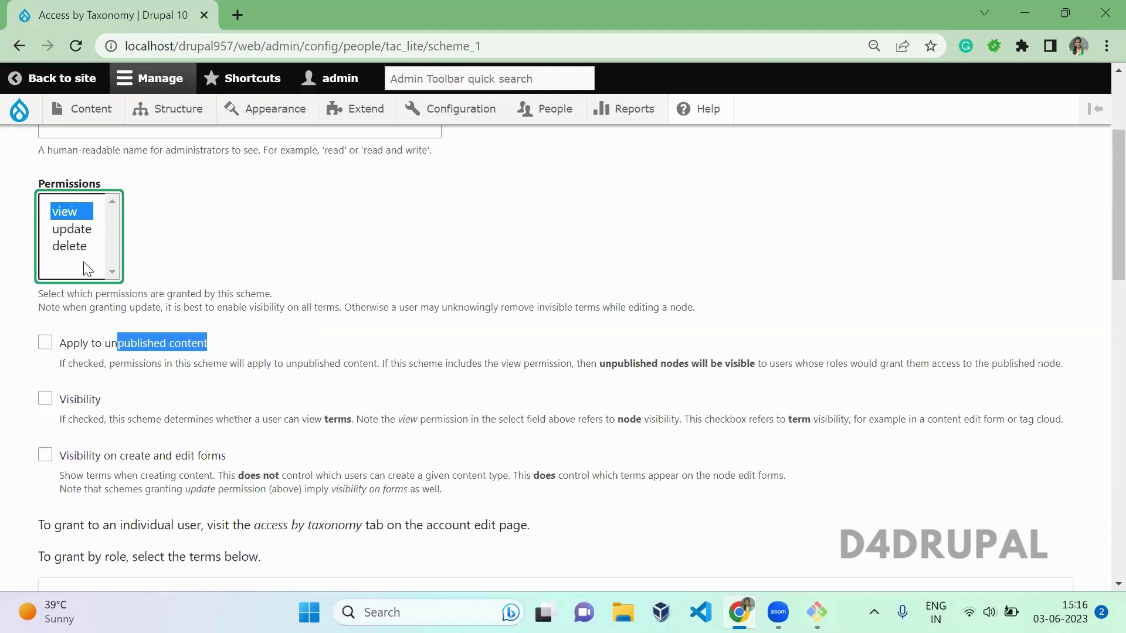
click(205, 251)
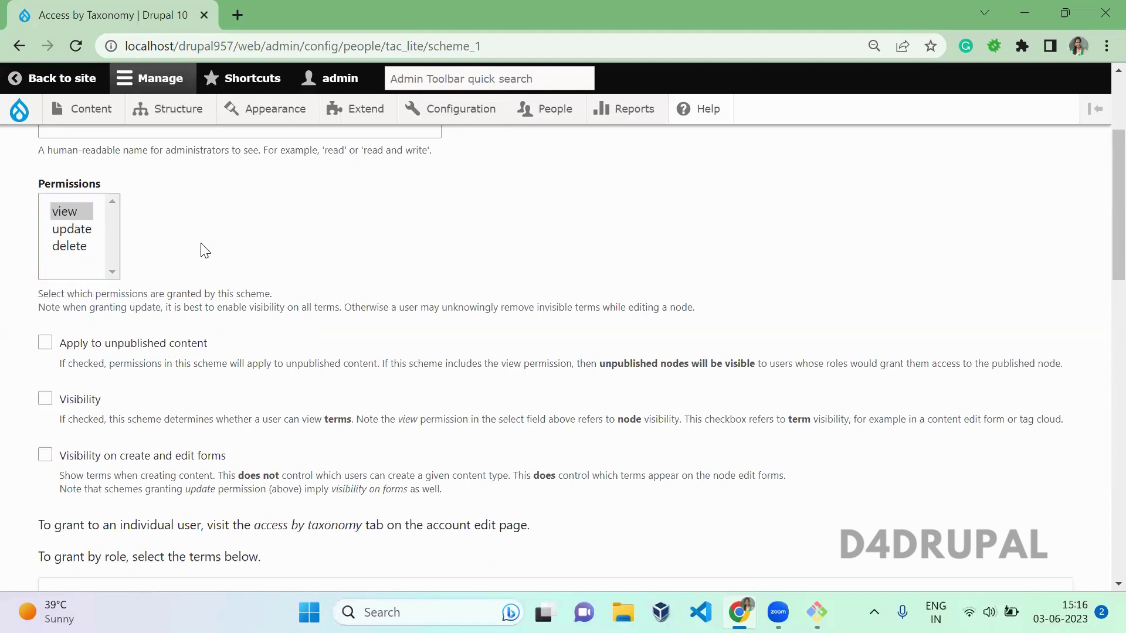
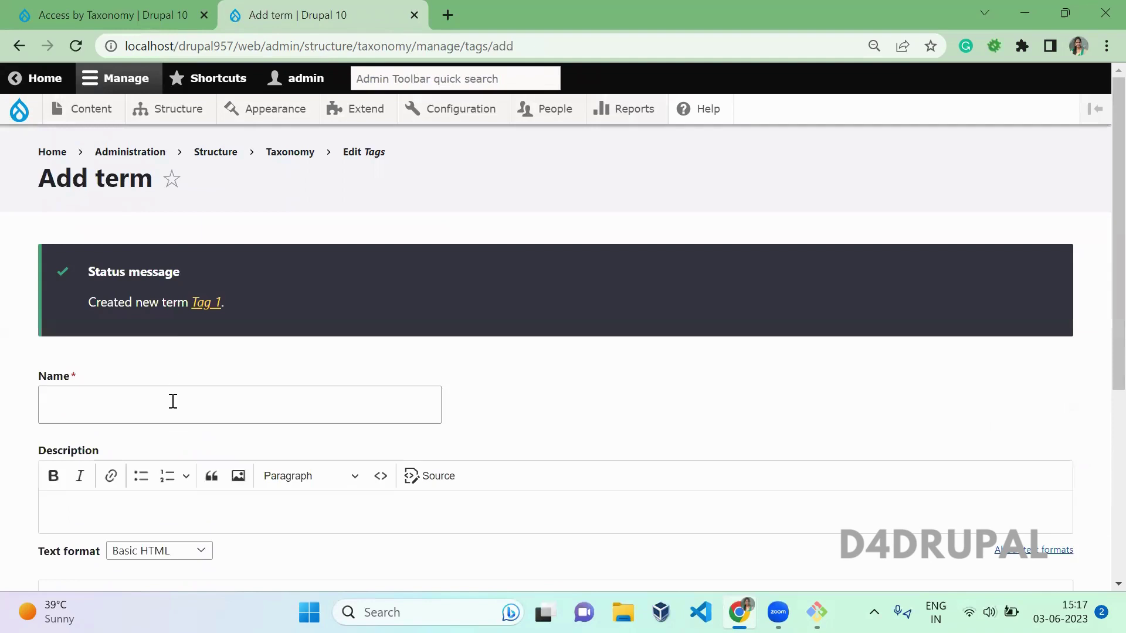
Step: Add terms Tag 2, Tag 3 and Tag 4, then reload the Access by Taxonomy scheme page
click(173, 401)
text(Tag 2)
key(Return)
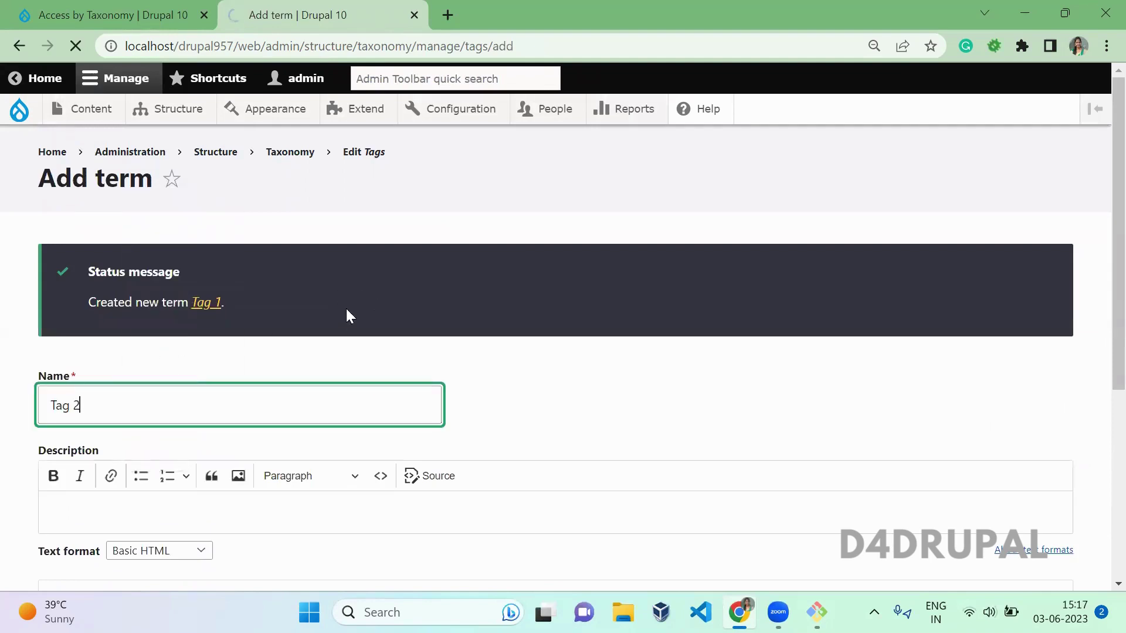
click(214, 419)
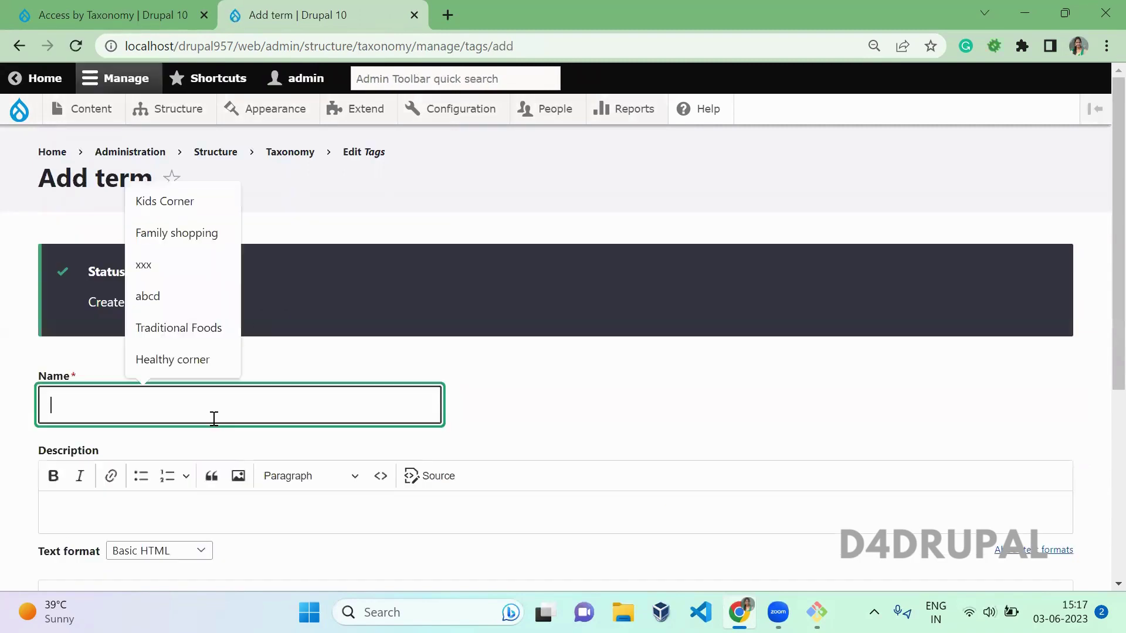
text(Tag 3)
key(Return)
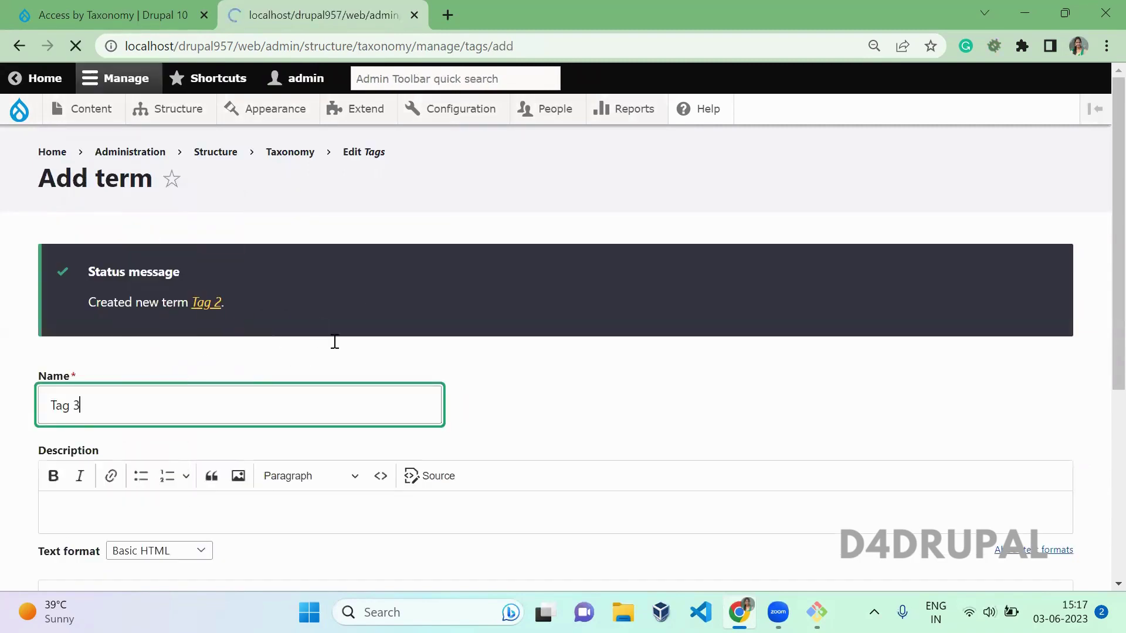
click(240, 415)
text(Tag 4)
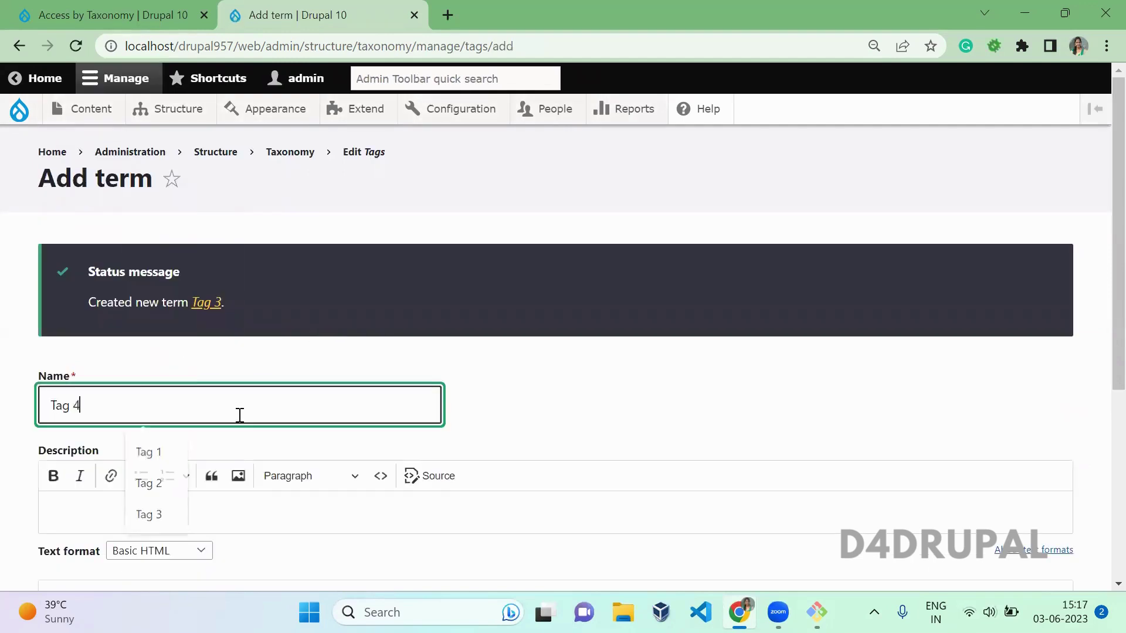
key(Return)
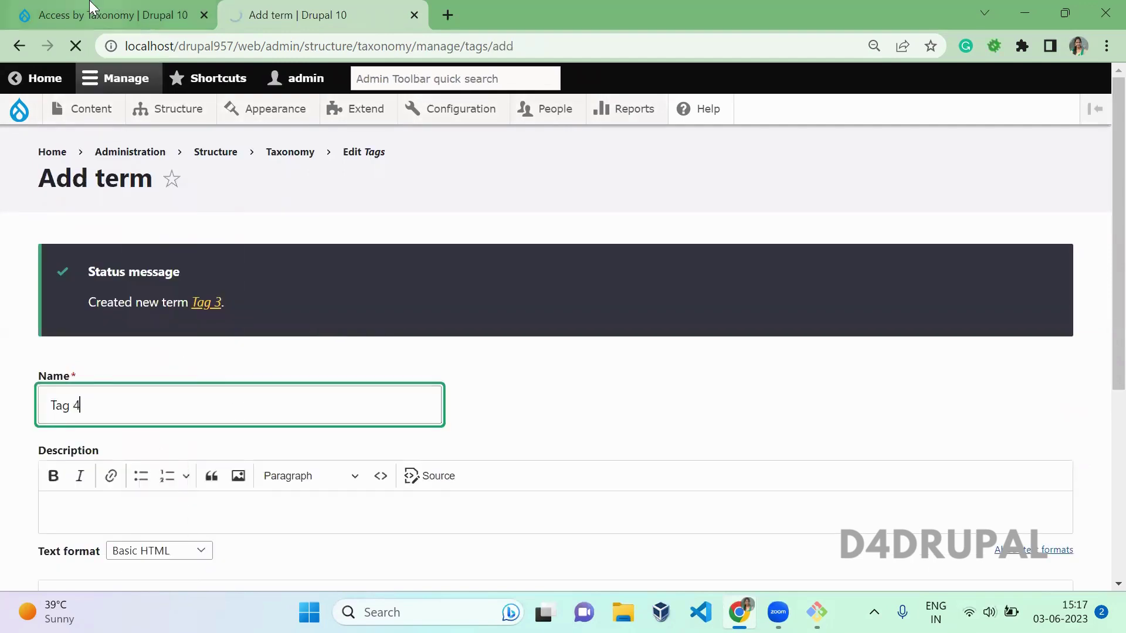
click(91, 7)
key(F5)
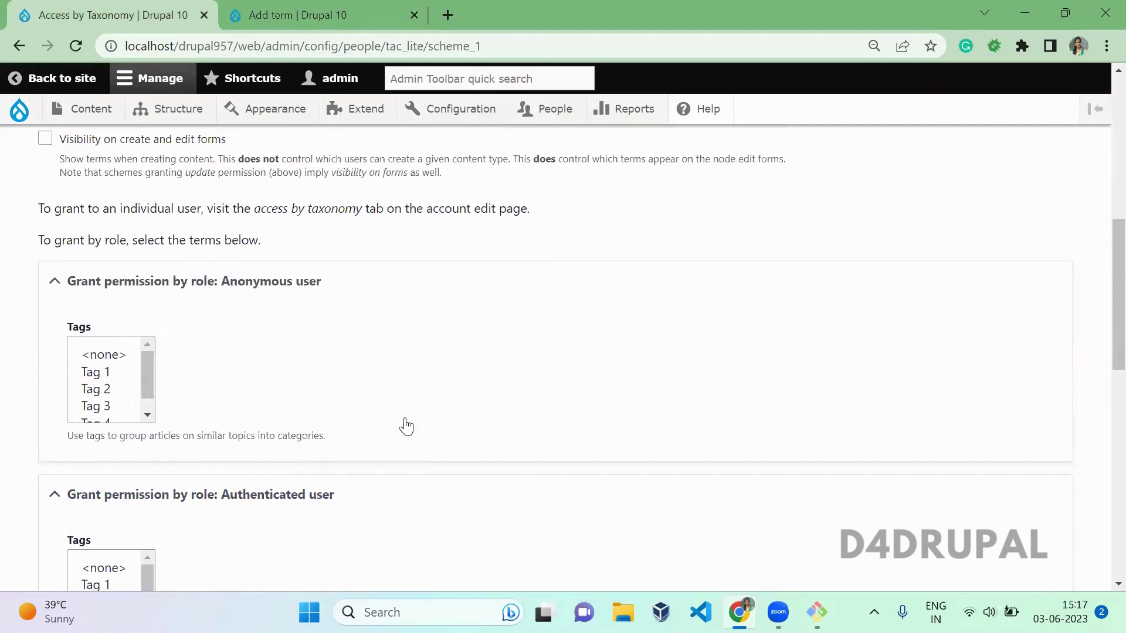
Step: Name the scheme 'View' and grant it the view permission
scroll(405, 425, up, 10)
click(206, 294)
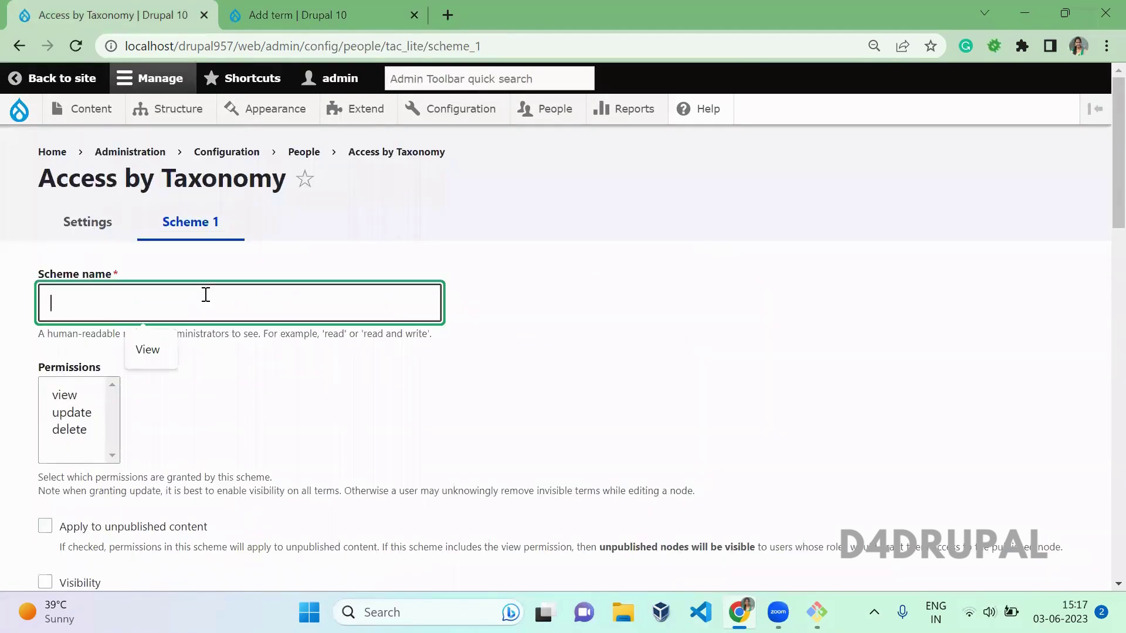
text(View Access)
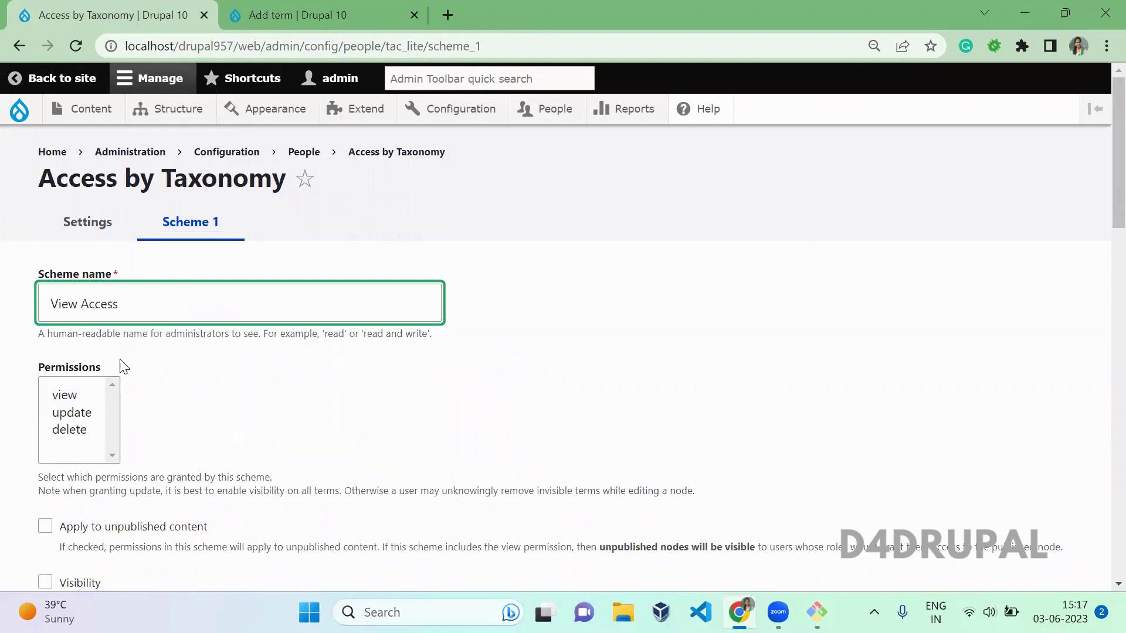
click(88, 396)
click(285, 436)
Step: Give anonymous users Tag 1 and authenticated users Tag 1 and Tag 2
scroll(285, 436, down, 8)
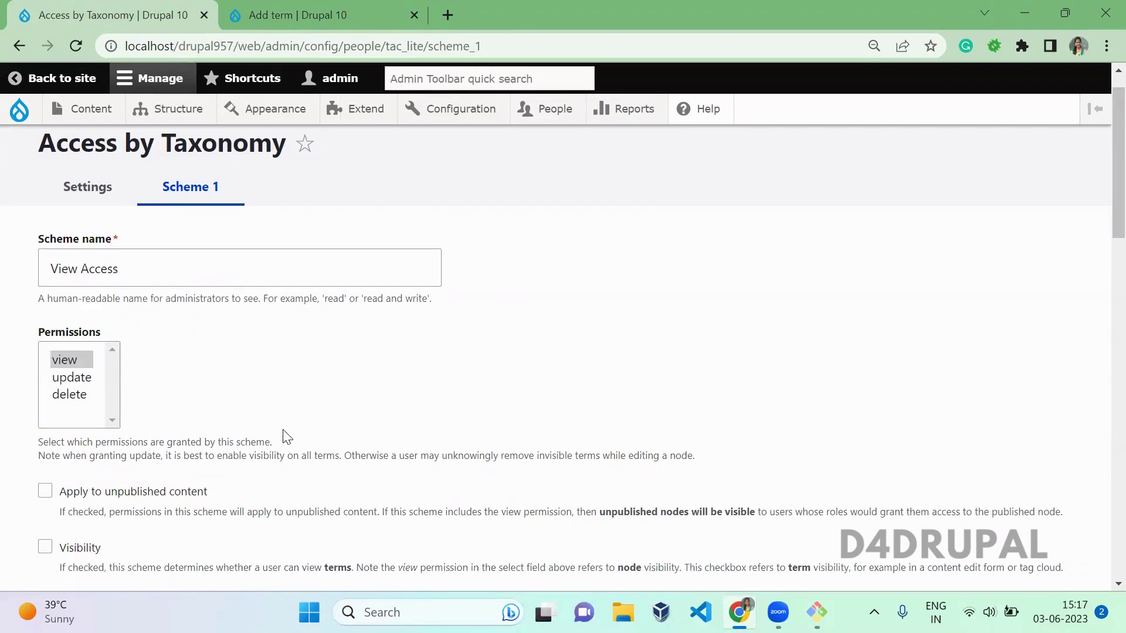
scroll(283, 437, down, 1)
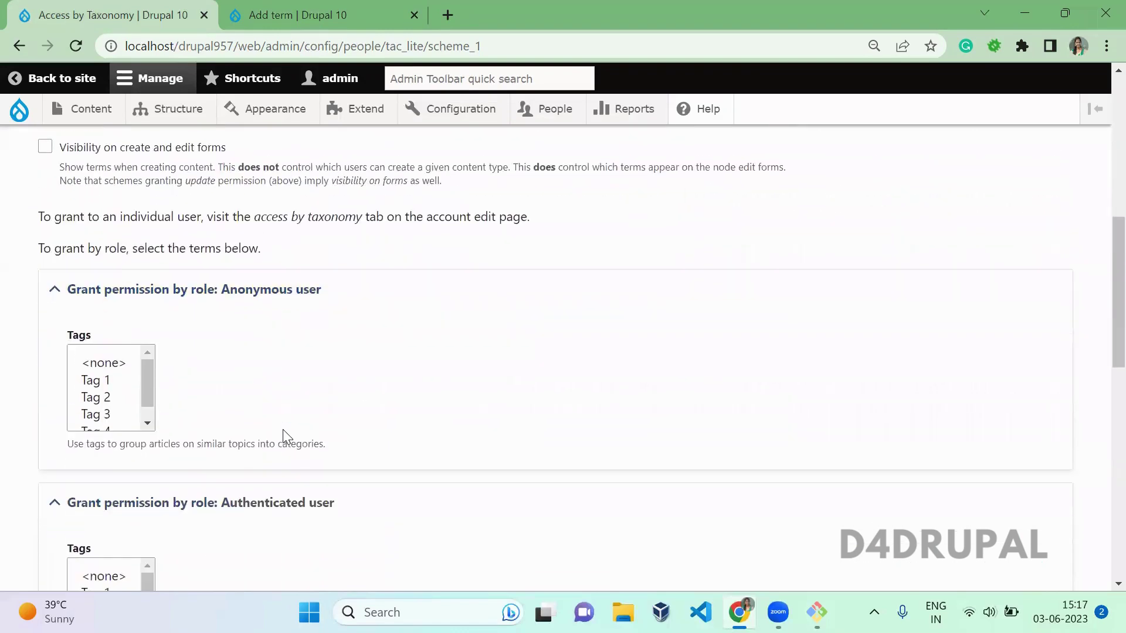
click(85, 381)
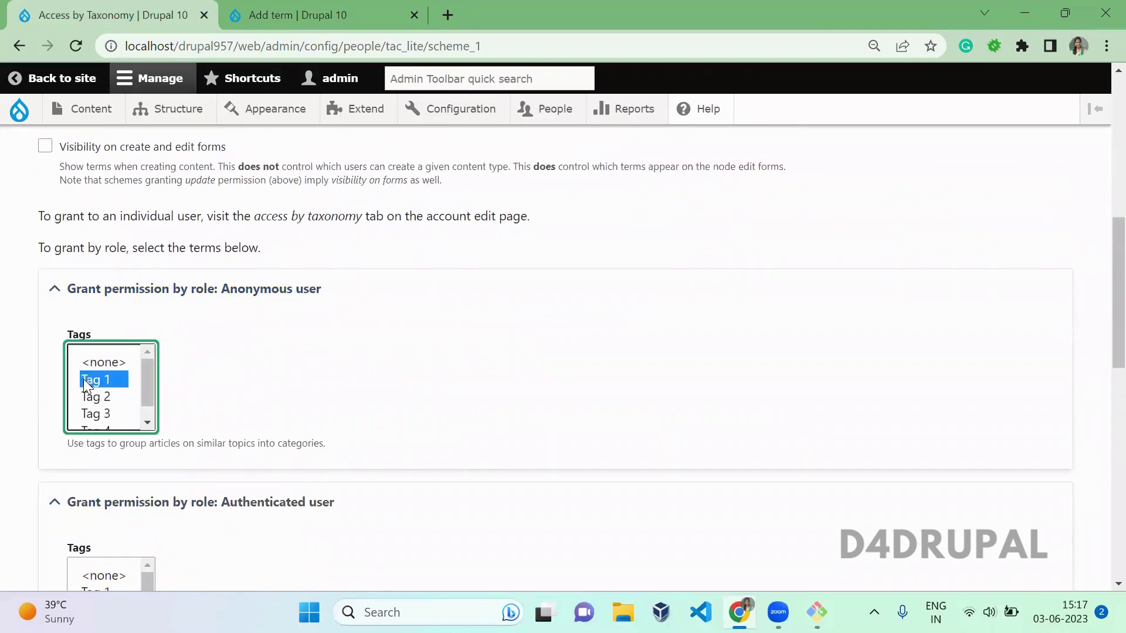
click(297, 382)
scroll(299, 383, down, 1)
scroll(301, 382, down, 4)
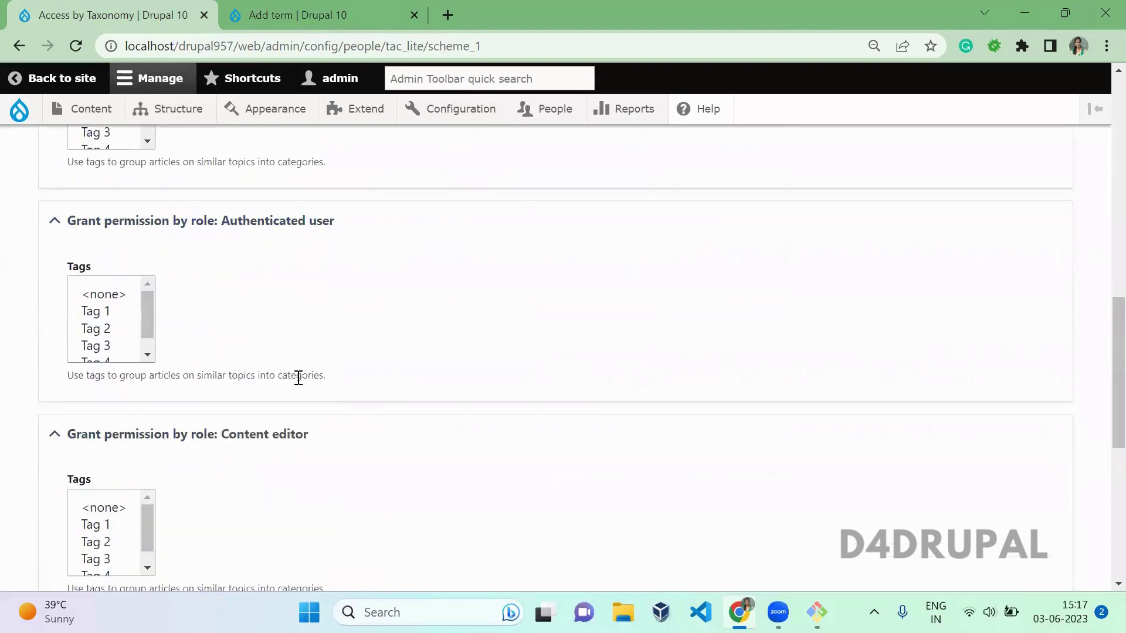
click(94, 313)
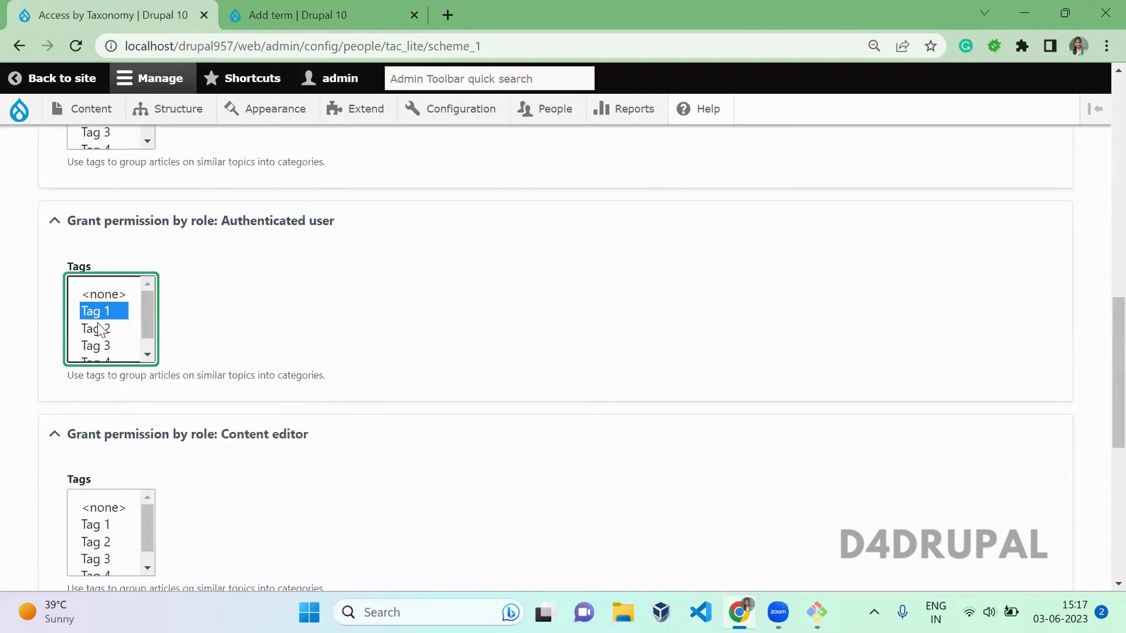
ctrl+click(98, 330)
click(239, 328)
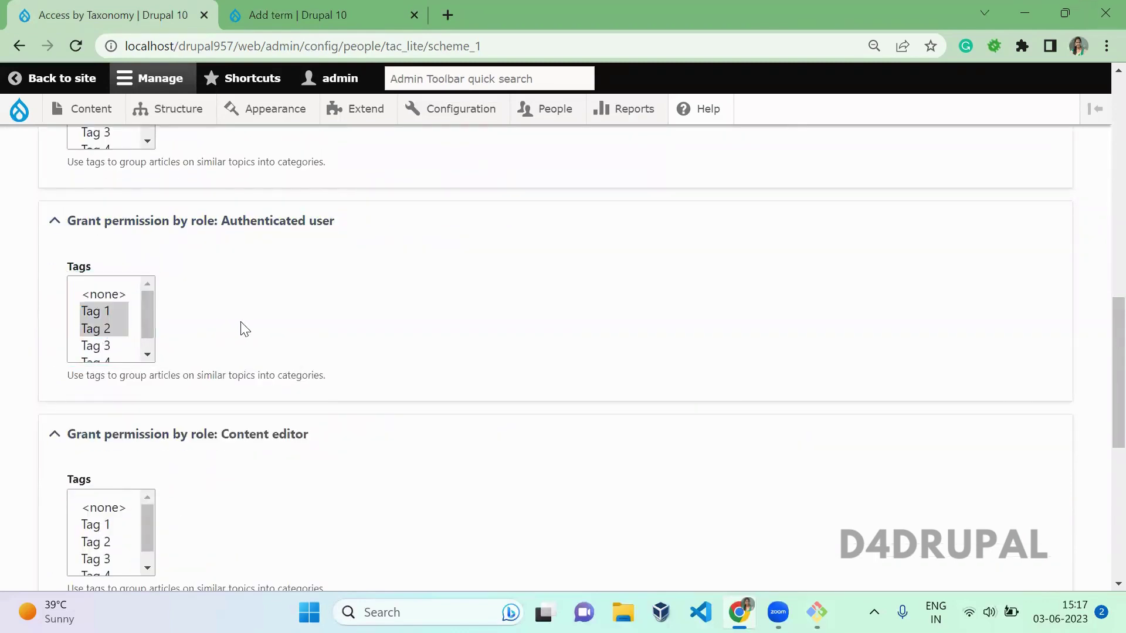
Step: Give content editors Tag 3–4 and administrators all tags, then rebuild permissions and save
scroll(241, 329, down, 2)
scroll(242, 330, down, 2)
click(117, 350)
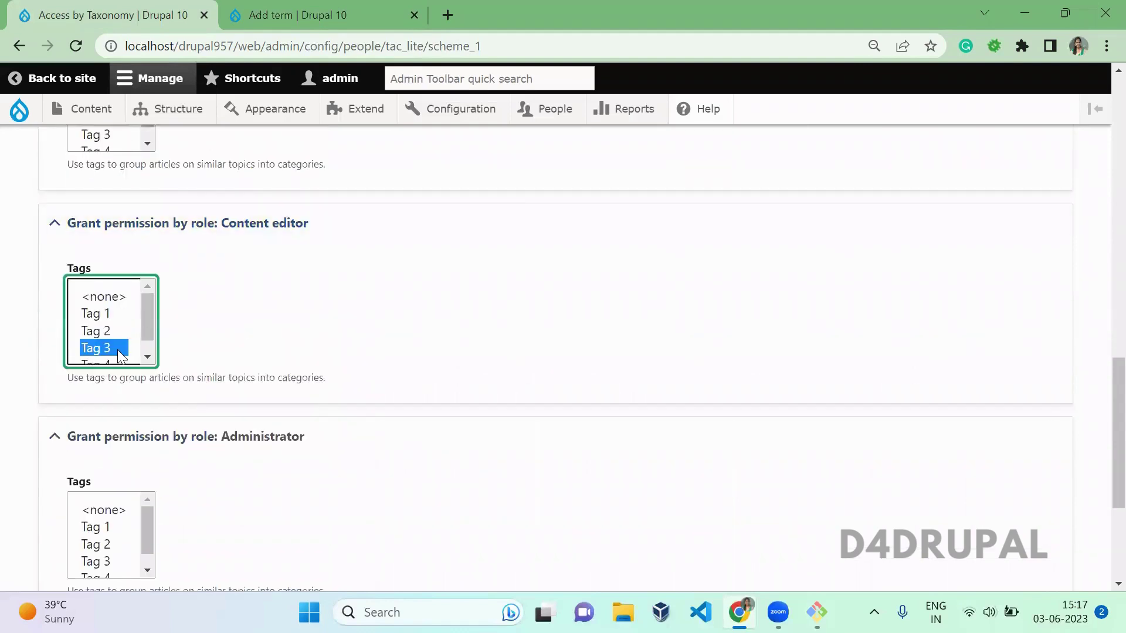
key(shift+Down)
click(488, 299)
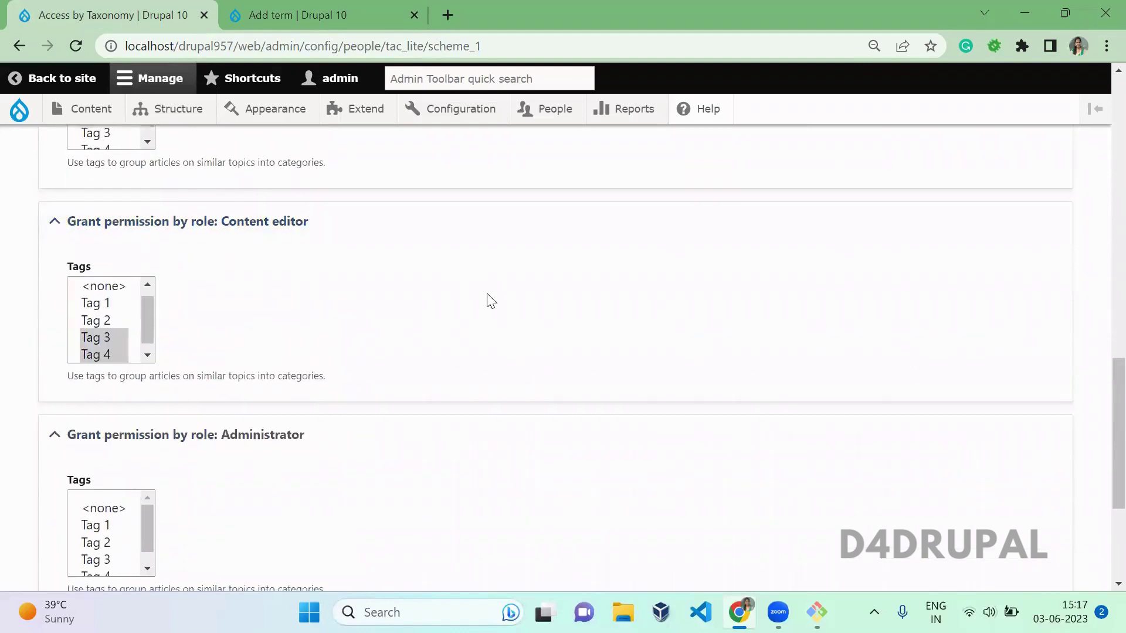
scroll(488, 300, down, 3)
click(77, 339)
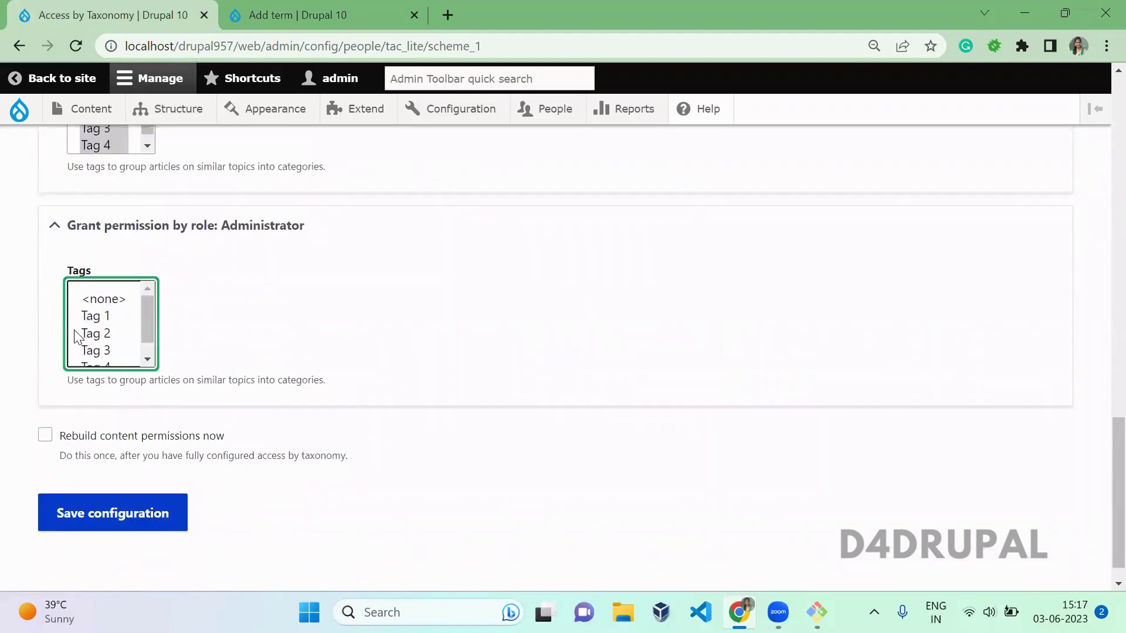
key(ctrl+a)
click(357, 317)
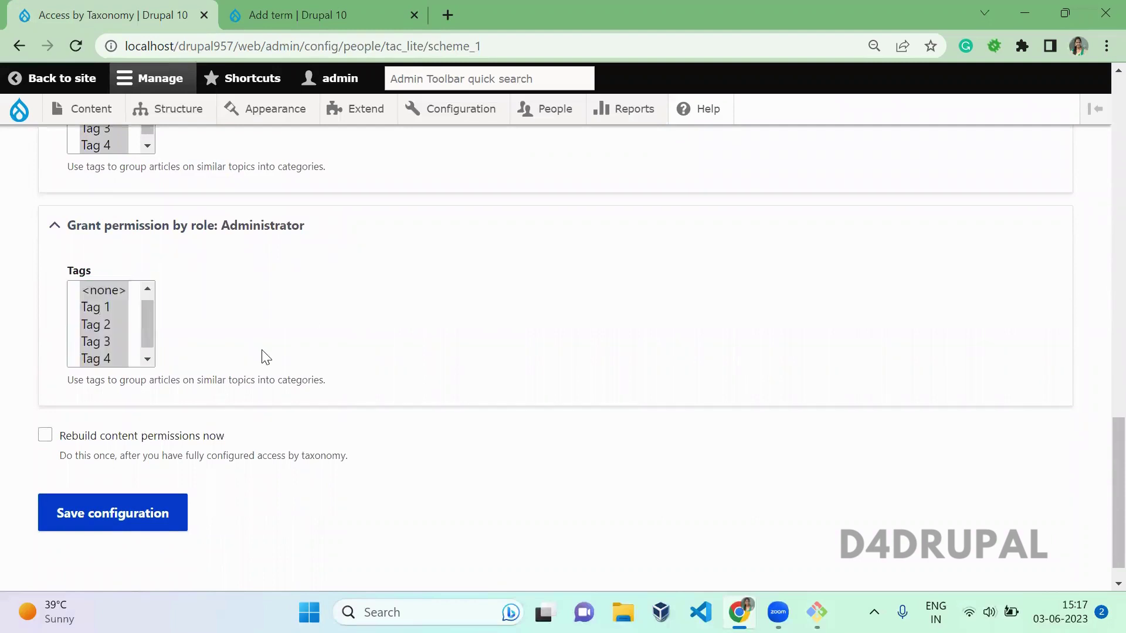
click(153, 439)
click(176, 512)
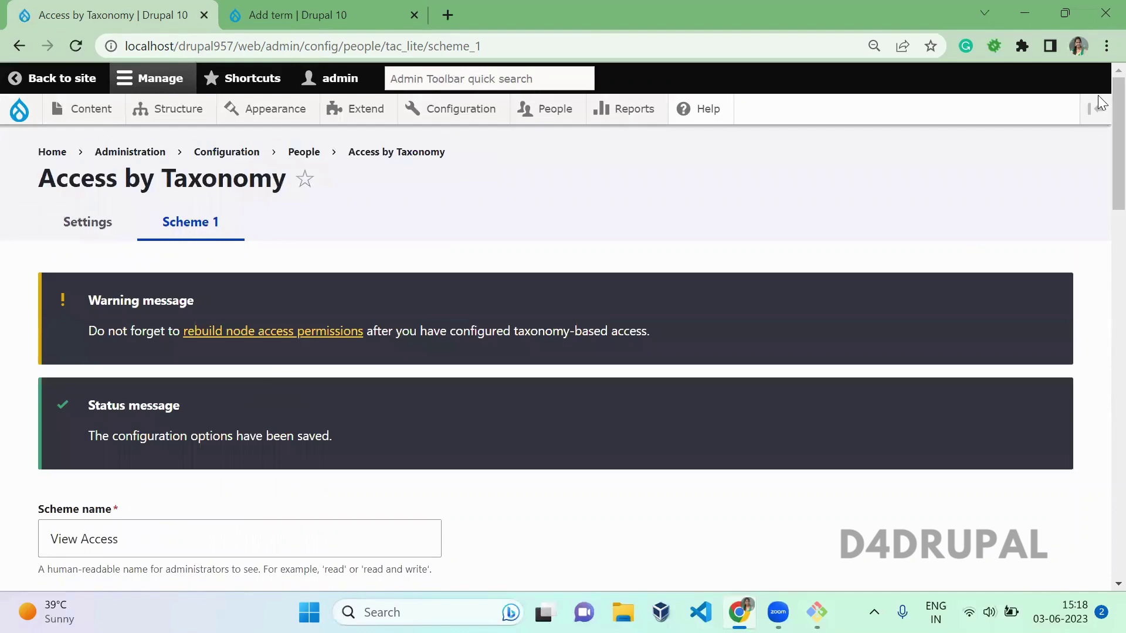
Step: Scroll through the saved scheme and highlight the rebuild permissions note
scroll(1098, 188, down, 6)
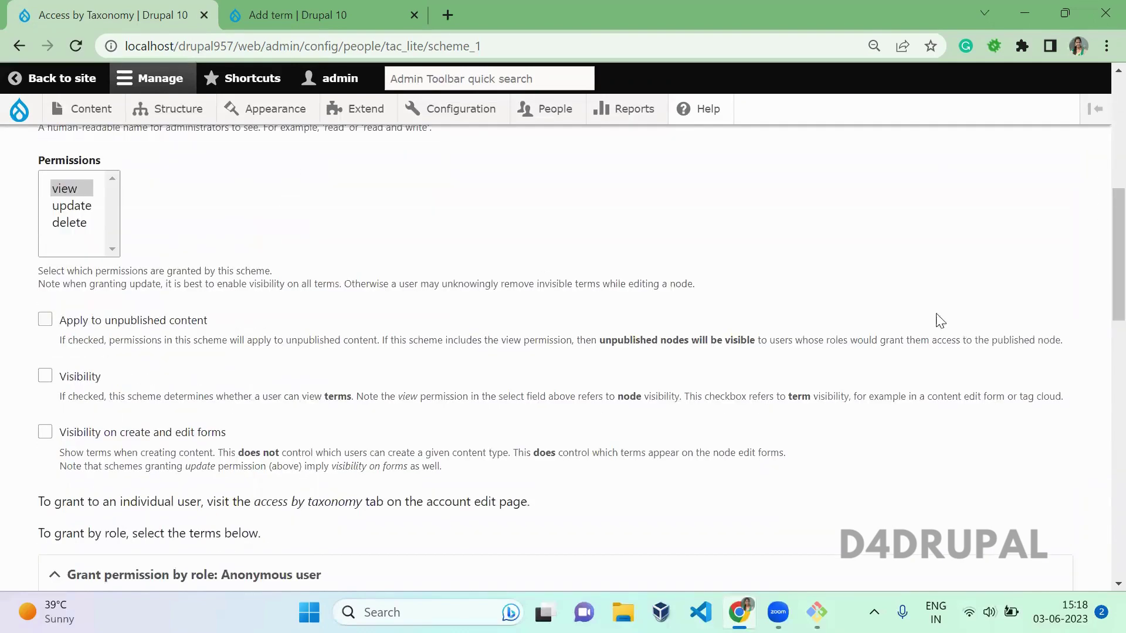
scroll(1102, 255, down, 15)
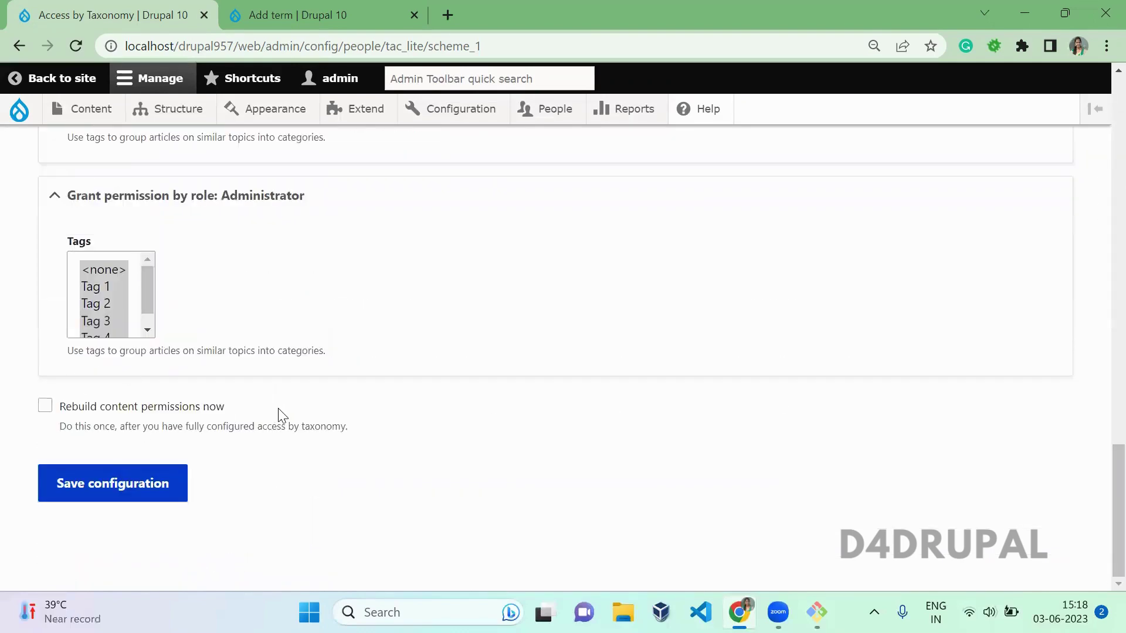
drag(224, 407, 83, 392)
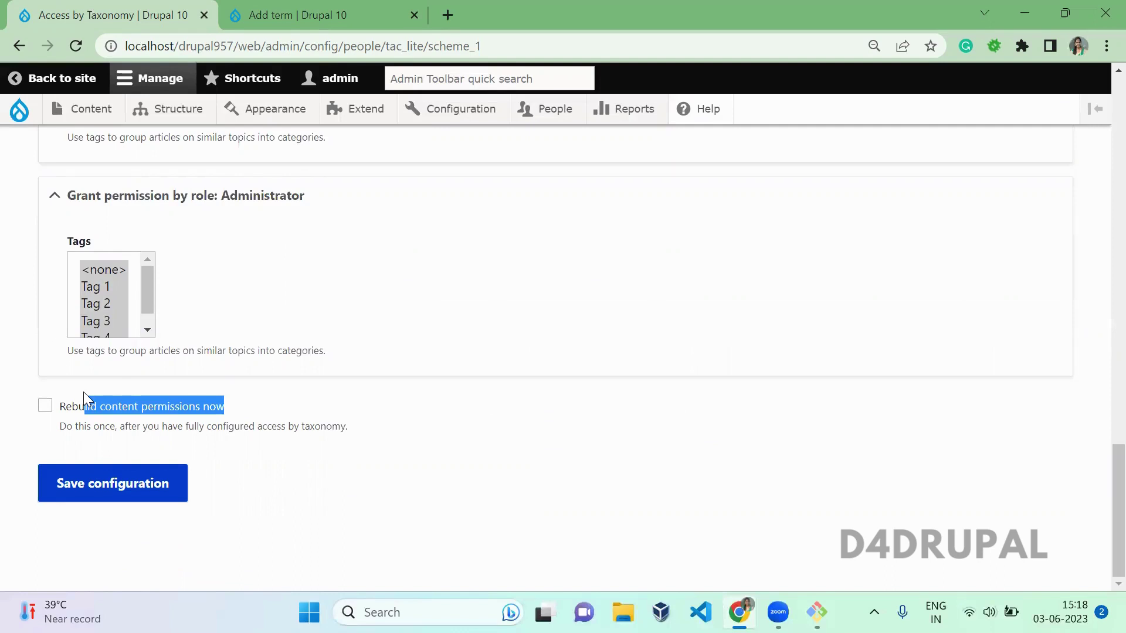
click(475, 414)
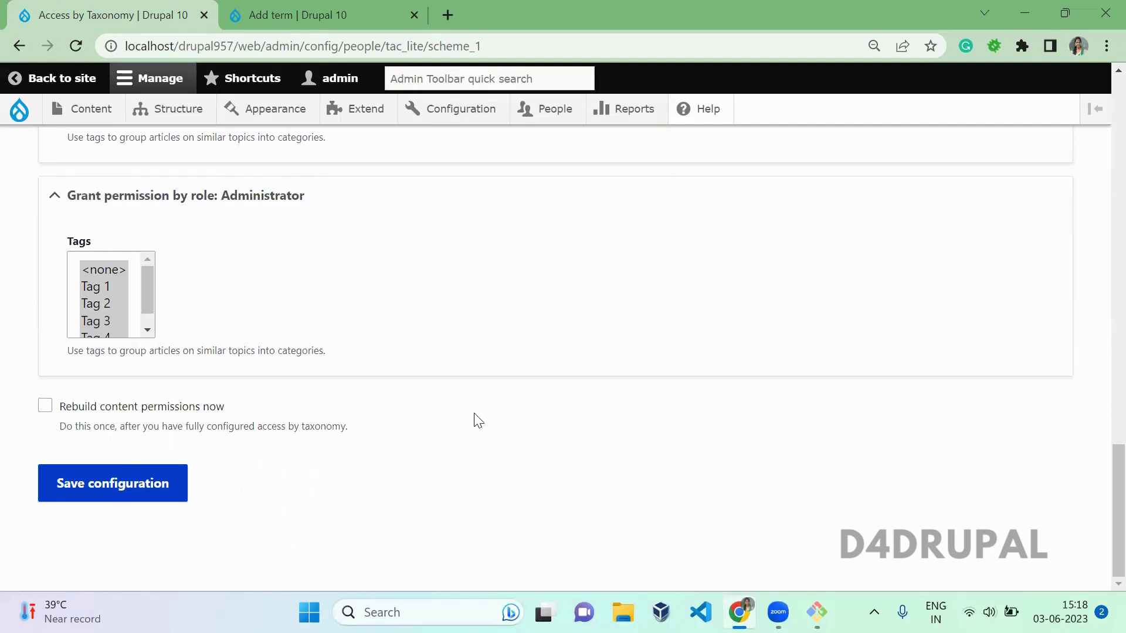
Step: Start a new Article from Content > Add content
drag(1117, 500, 1098, 159)
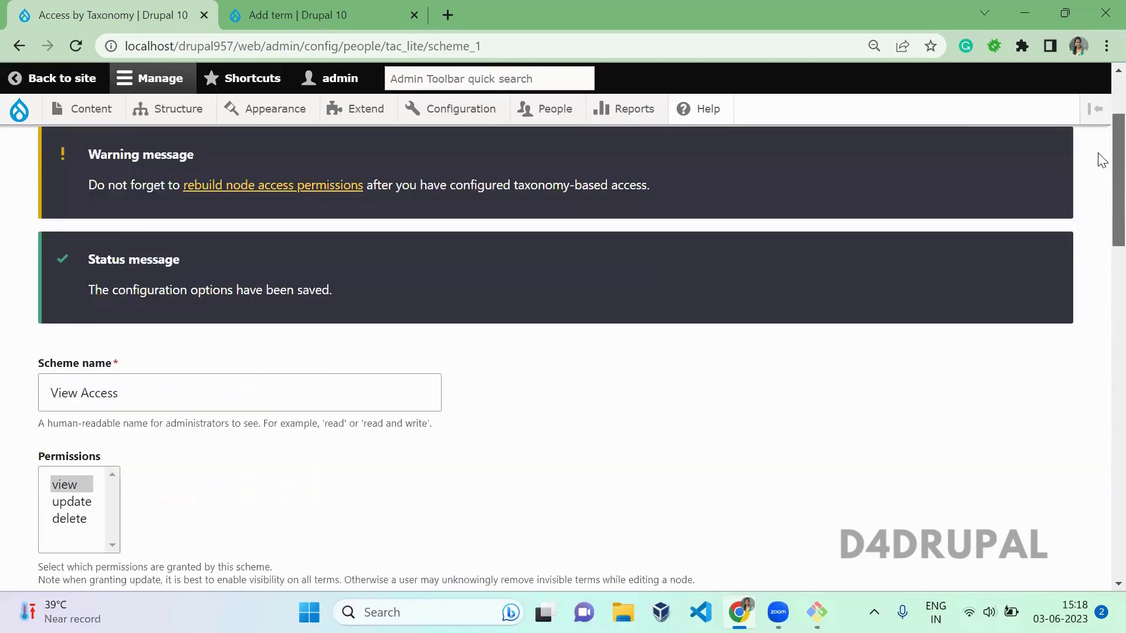
mouse_move(77, 111)
mouse_move(88, 141)
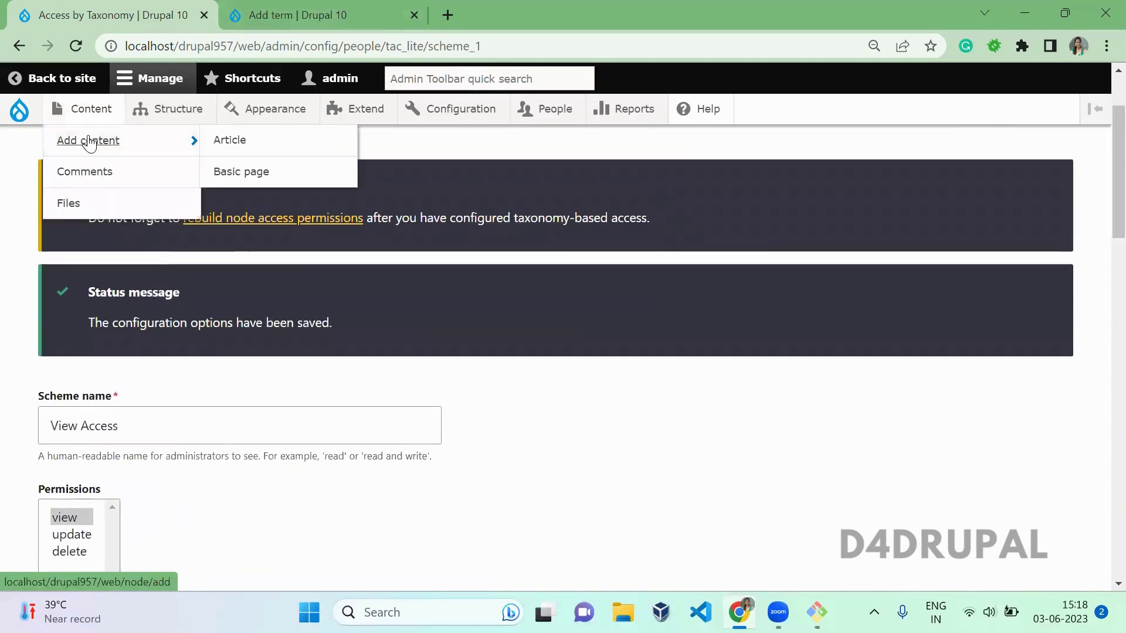
click(230, 140)
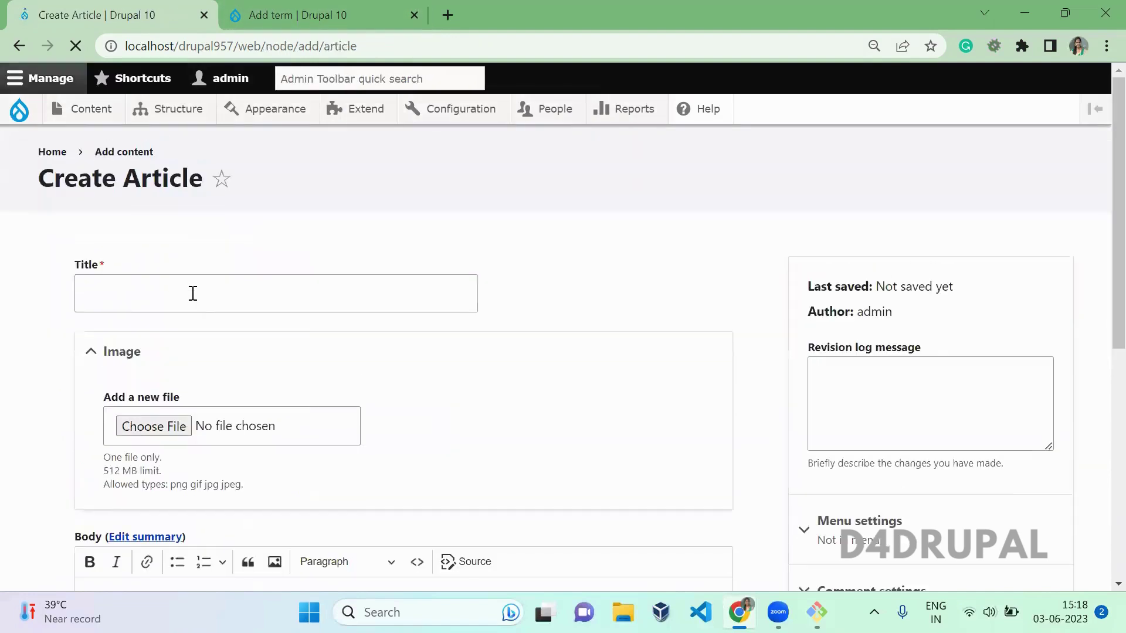
Step: Create and save the article 'Tag 1' tagged Tag 1
click(196, 296)
text(Tag 1)
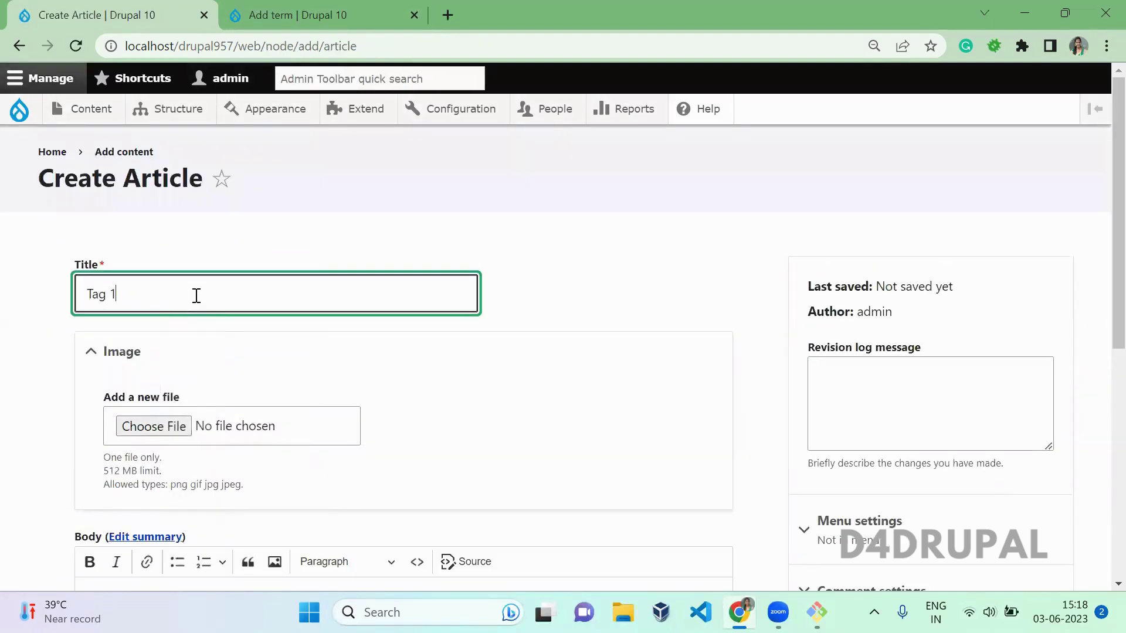
drag(1099, 244, 1098, 477)
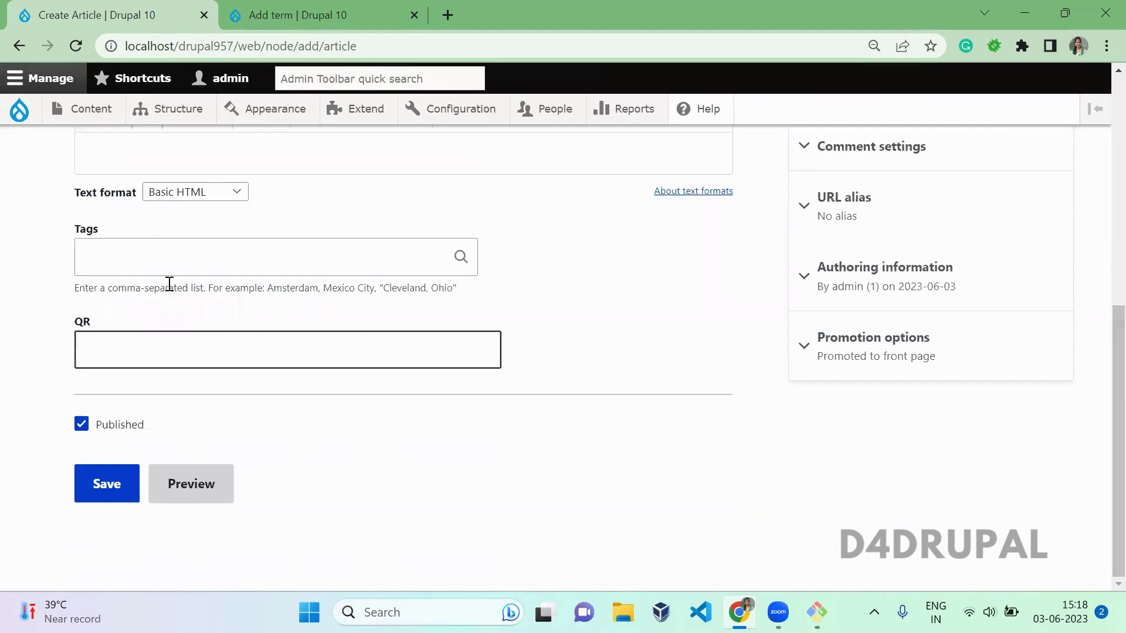
click(179, 267)
text(tag)
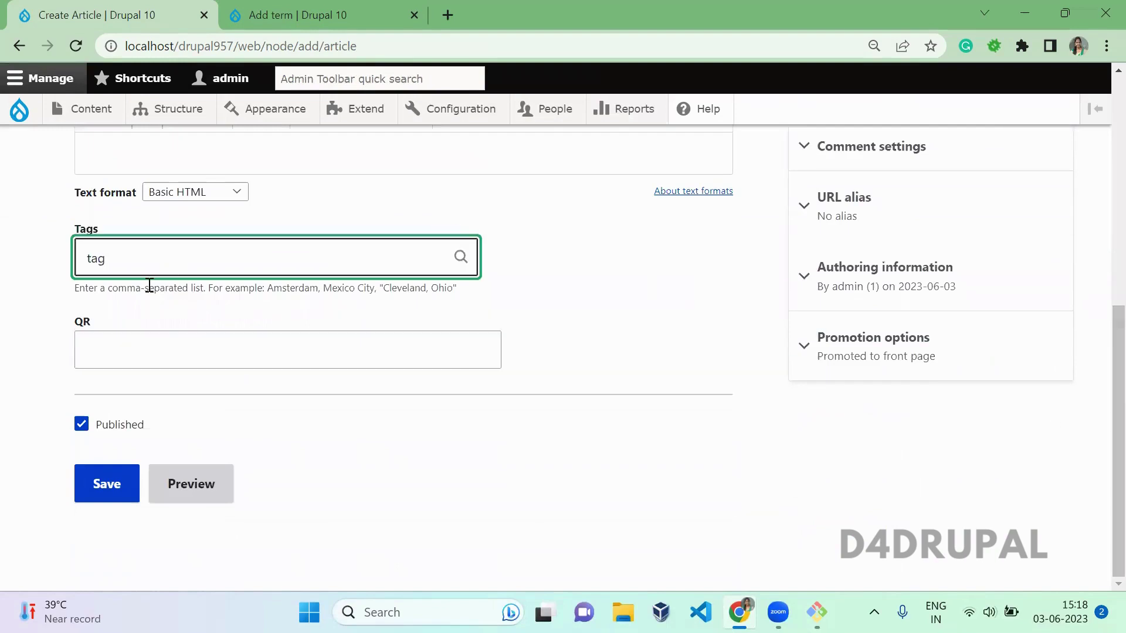
click(153, 306)
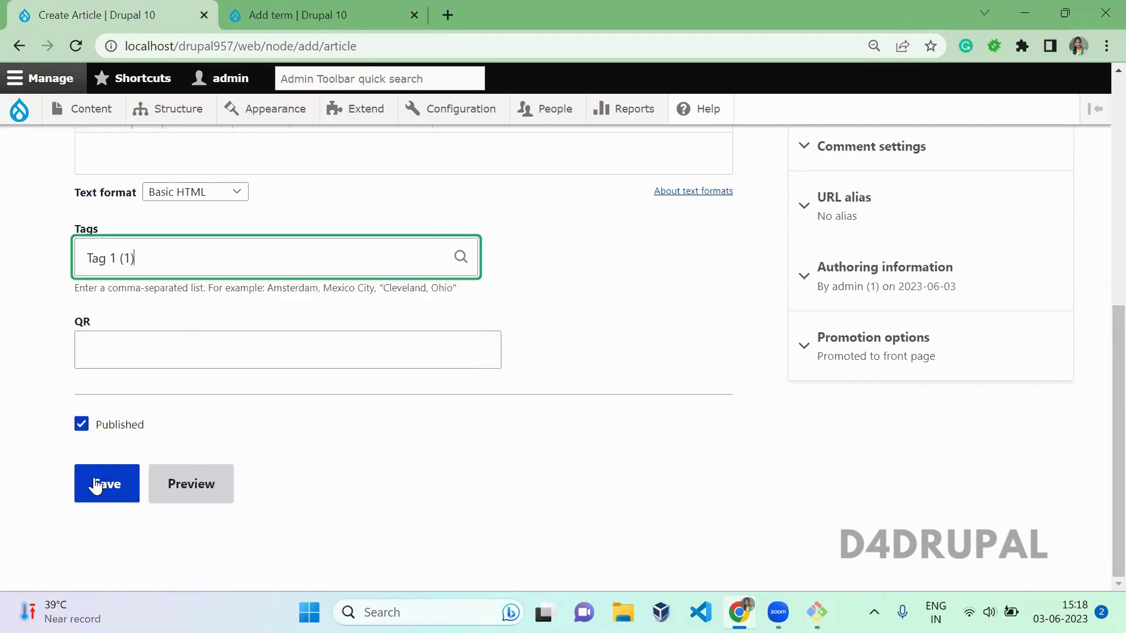
click(98, 484)
click(287, 15)
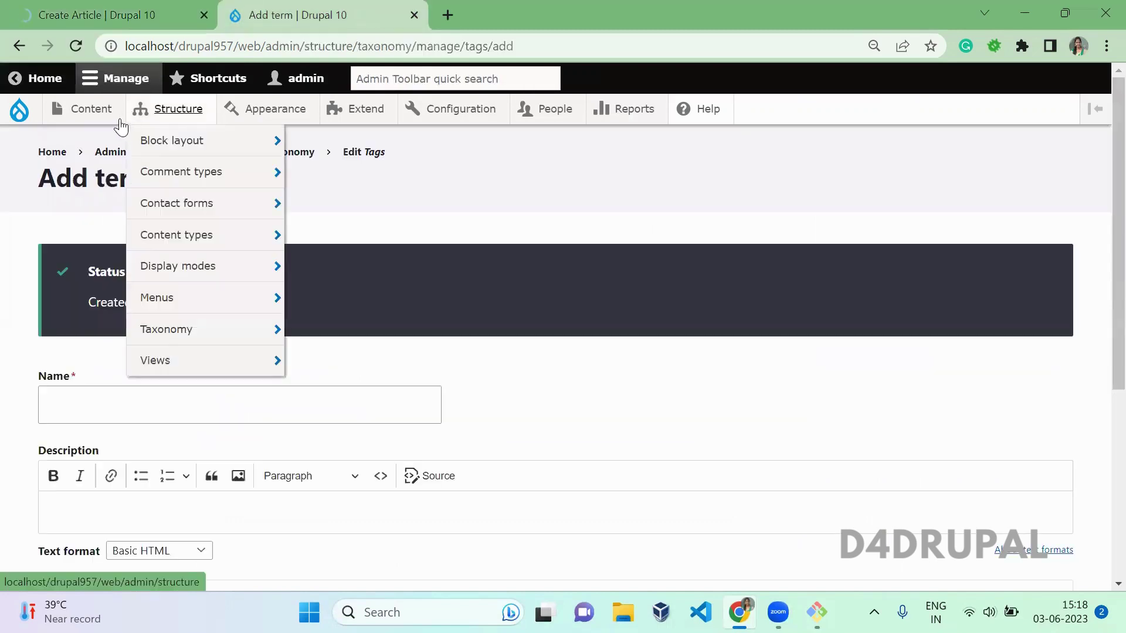
Step: Create and save the article 'Tag 2' tagged Tag 2, then open another blank Article form
mouse_move(100, 125)
click(231, 141)
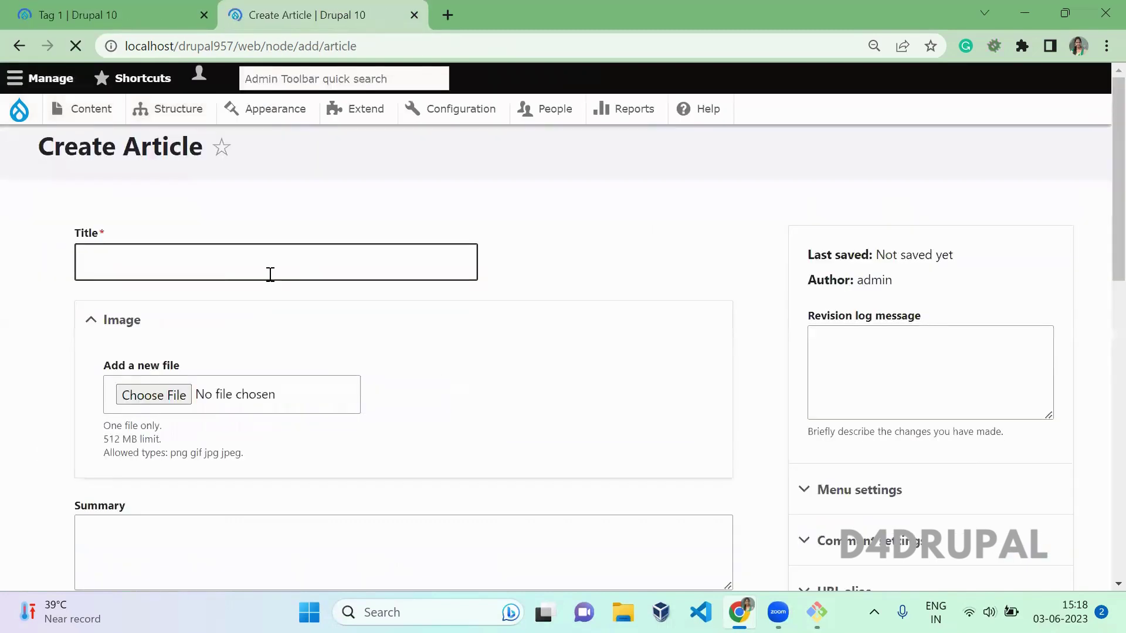
click(226, 291)
text(Tag 2)
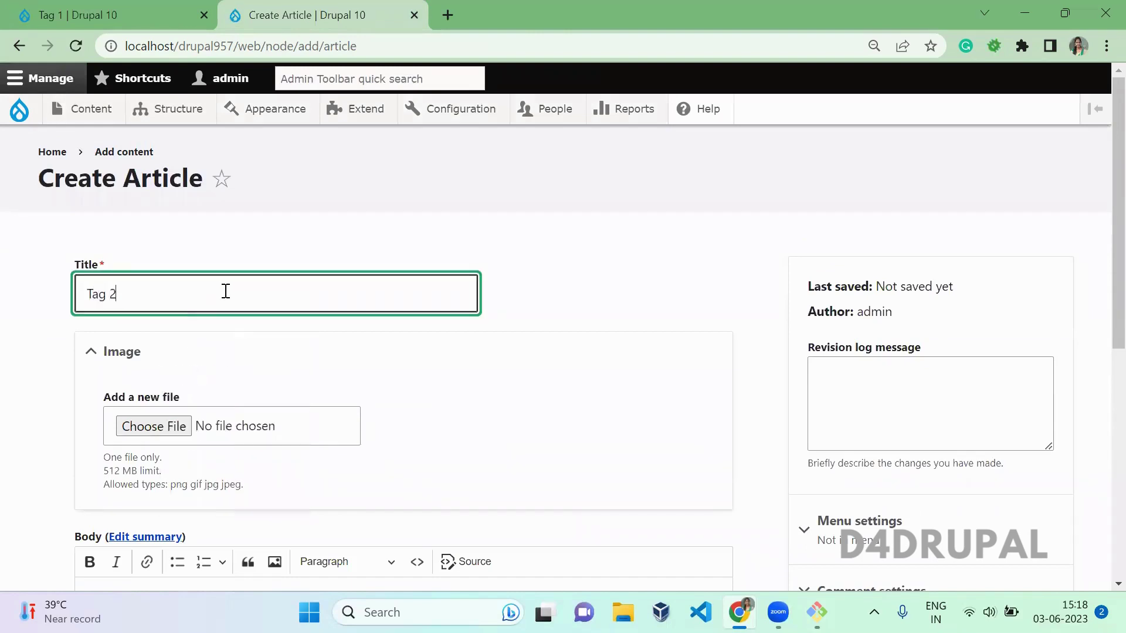
scroll(374, 353, down, 10)
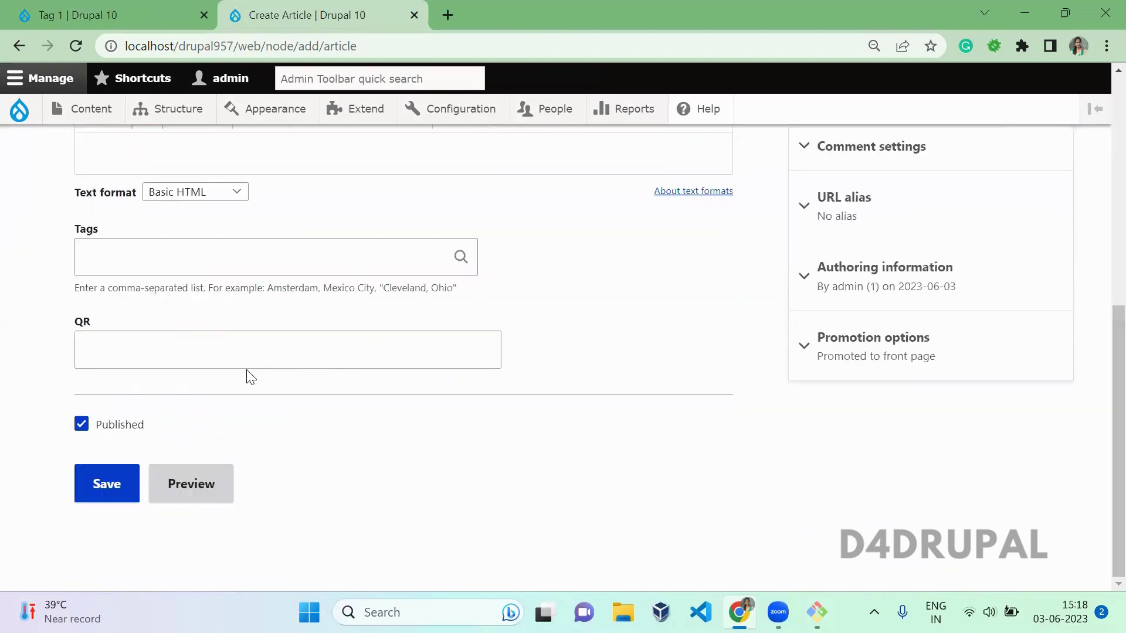
click(302, 255)
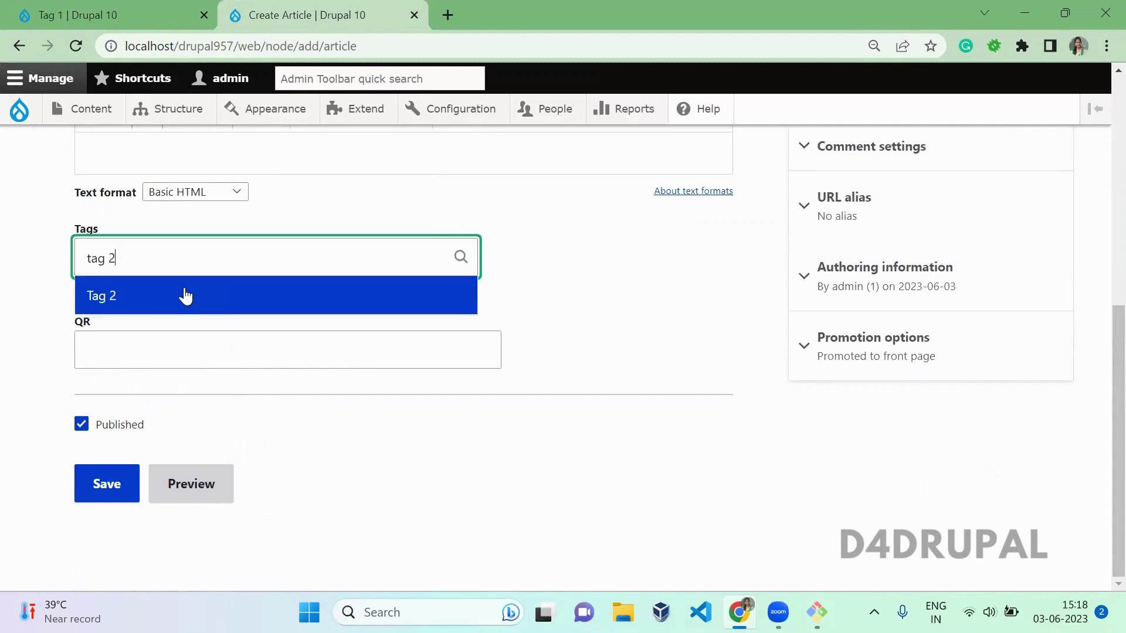
click(188, 293)
click(104, 483)
click(88, 12)
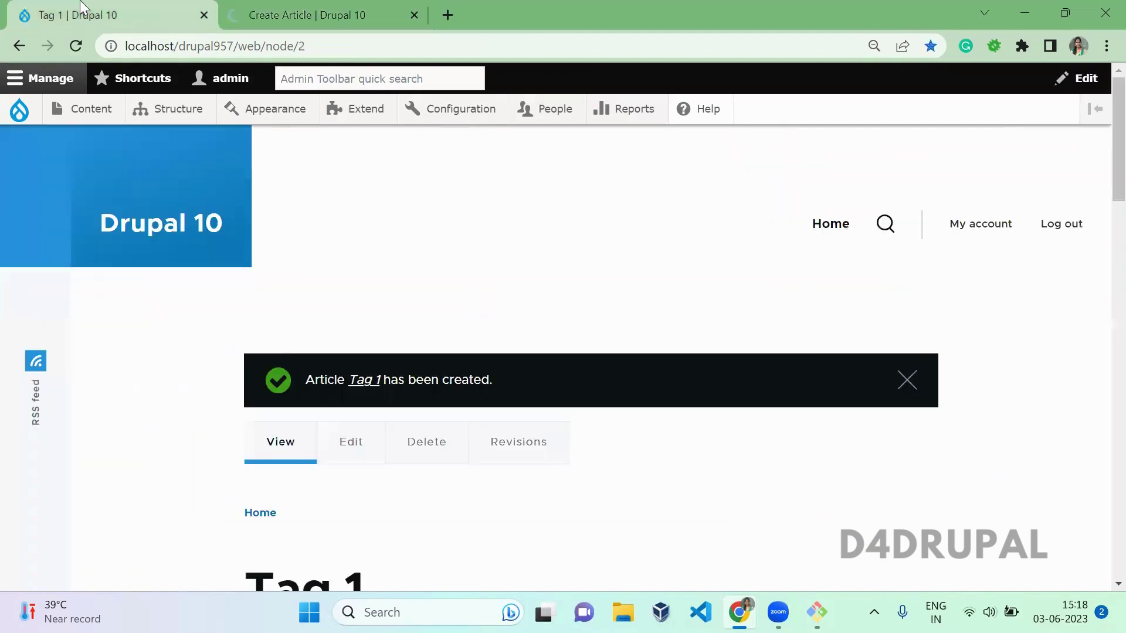
mouse_move(94, 109)
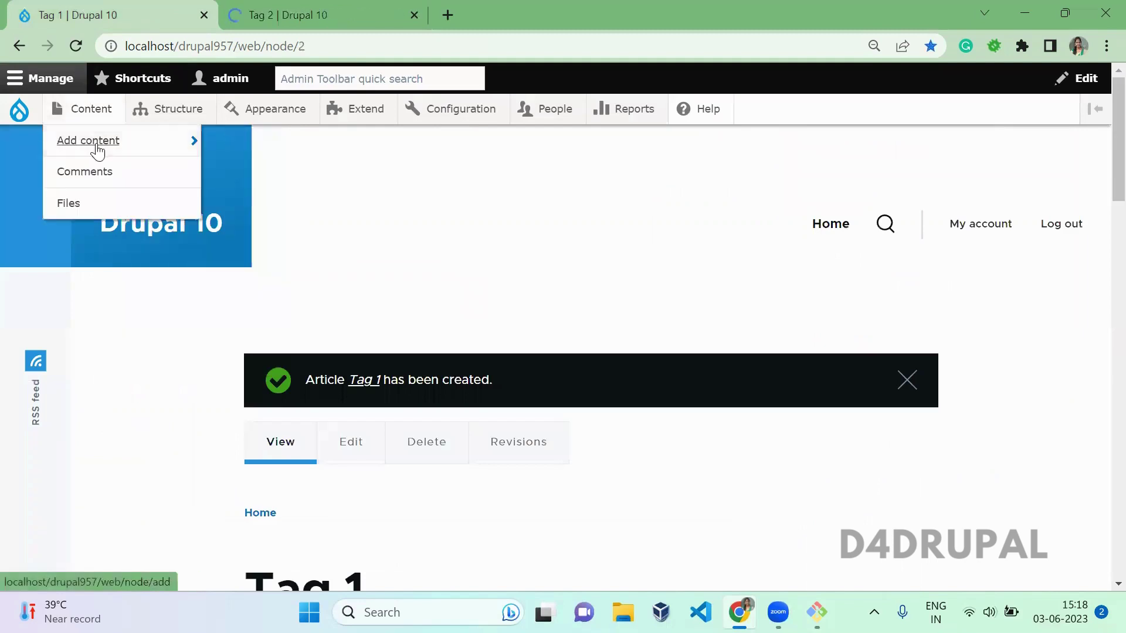
mouse_move(97, 143)
click(260, 155)
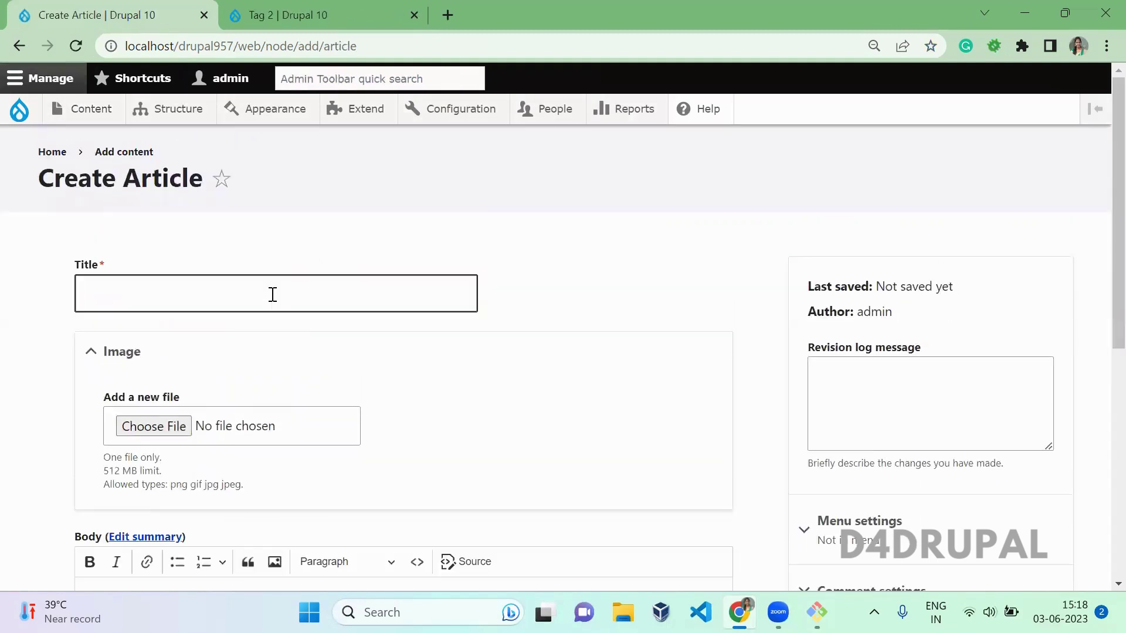
Step: Create and save the article 'Tag 3' tagged Tag 3
click(272, 294)
text(Tag 3)
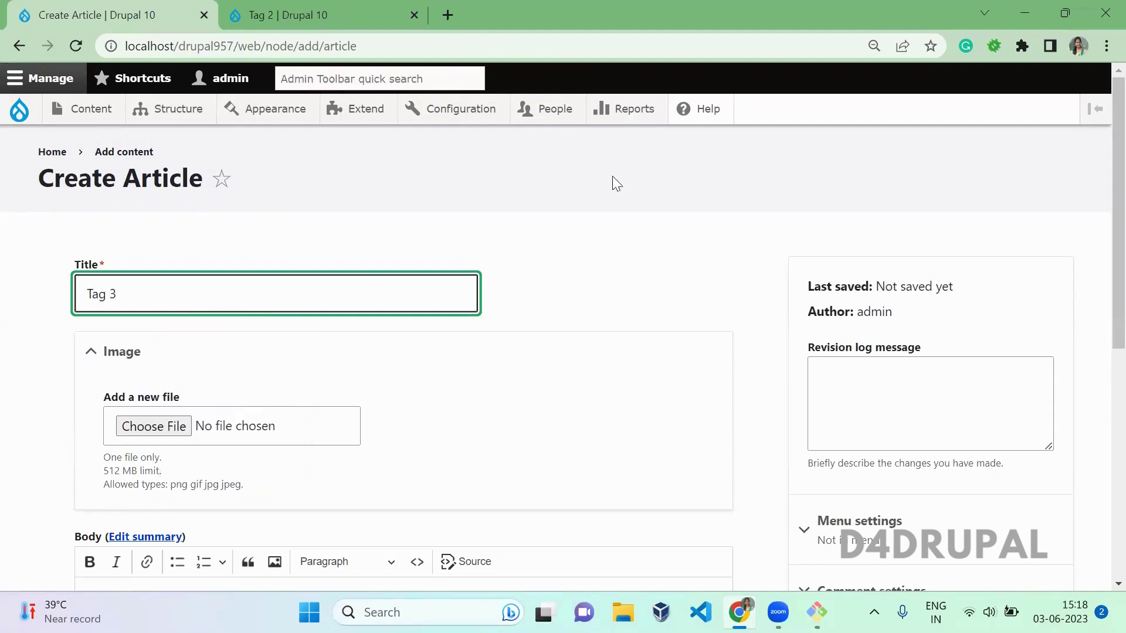
scroll(1097, 189, down, 10)
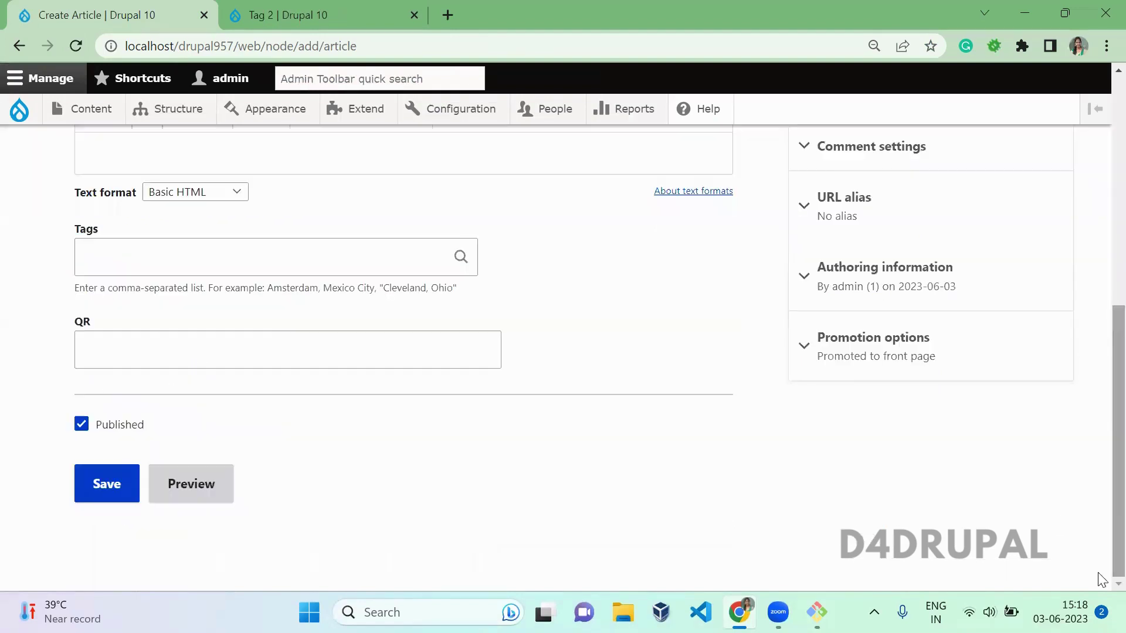
click(299, 266)
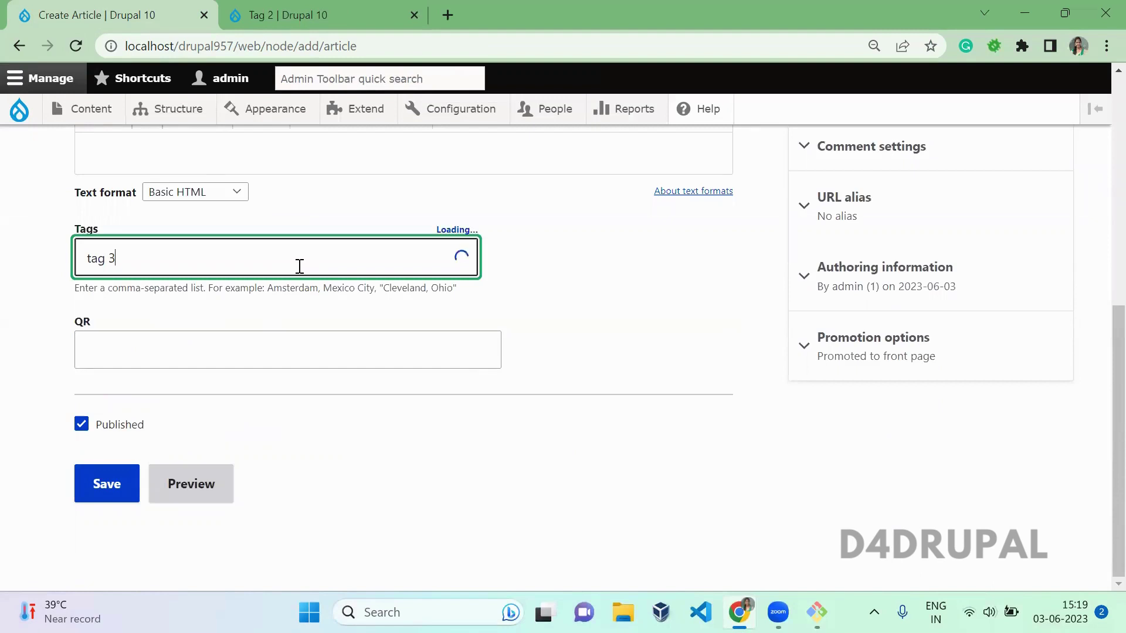
click(233, 293)
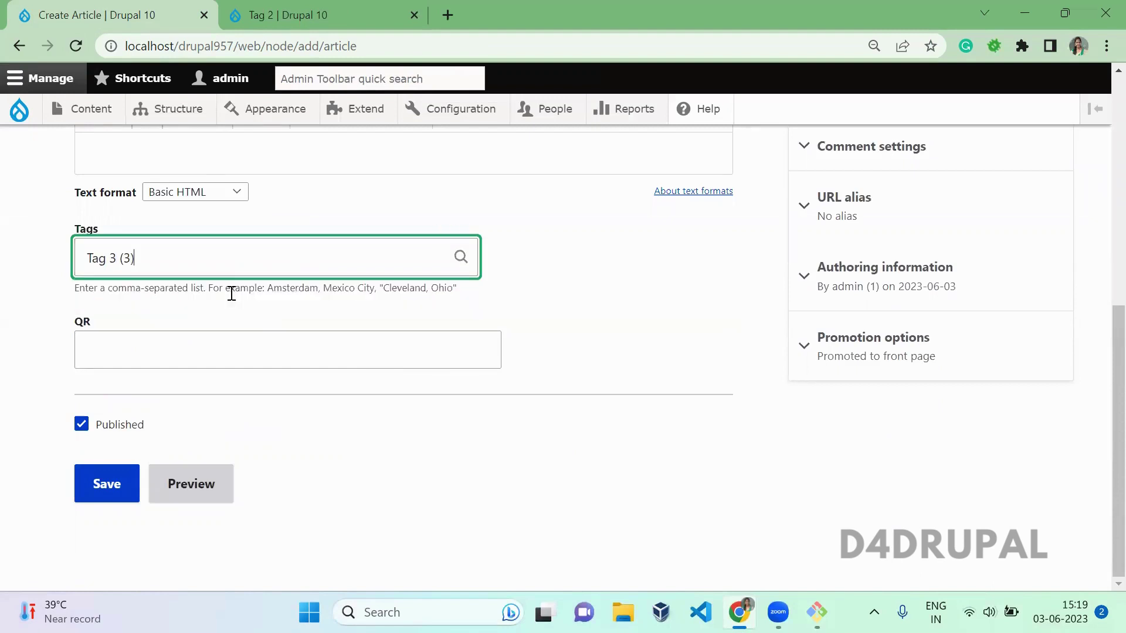
click(81, 485)
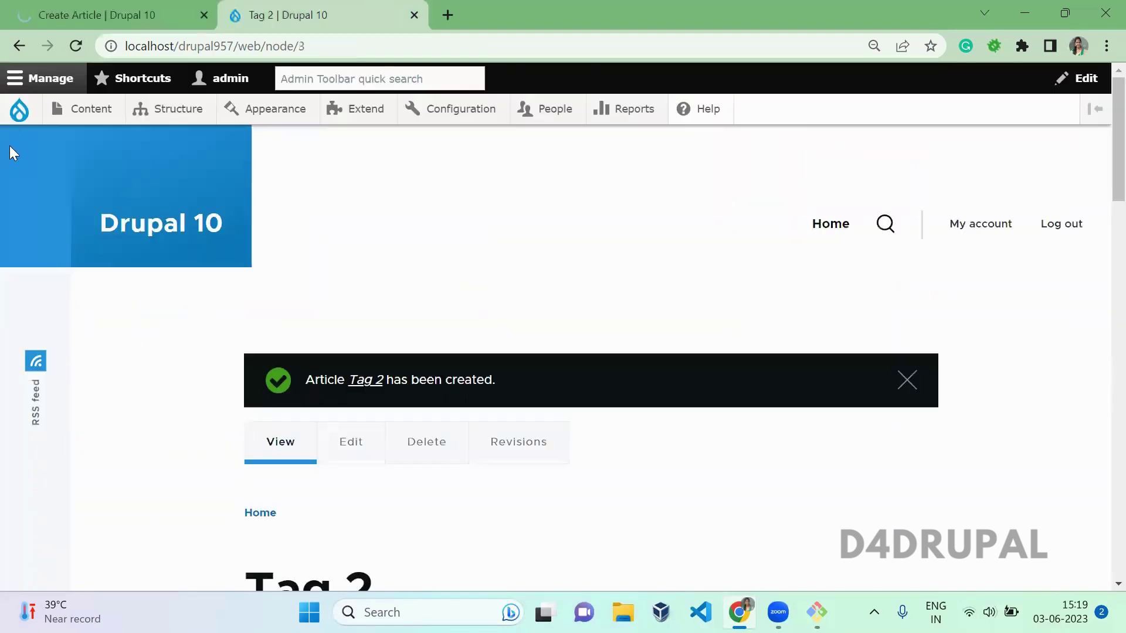
Step: Create and save a new article titled 'Tag 2, Tag 3' with the Tag 3 tag
mouse_move(90, 105)
mouse_move(111, 140)
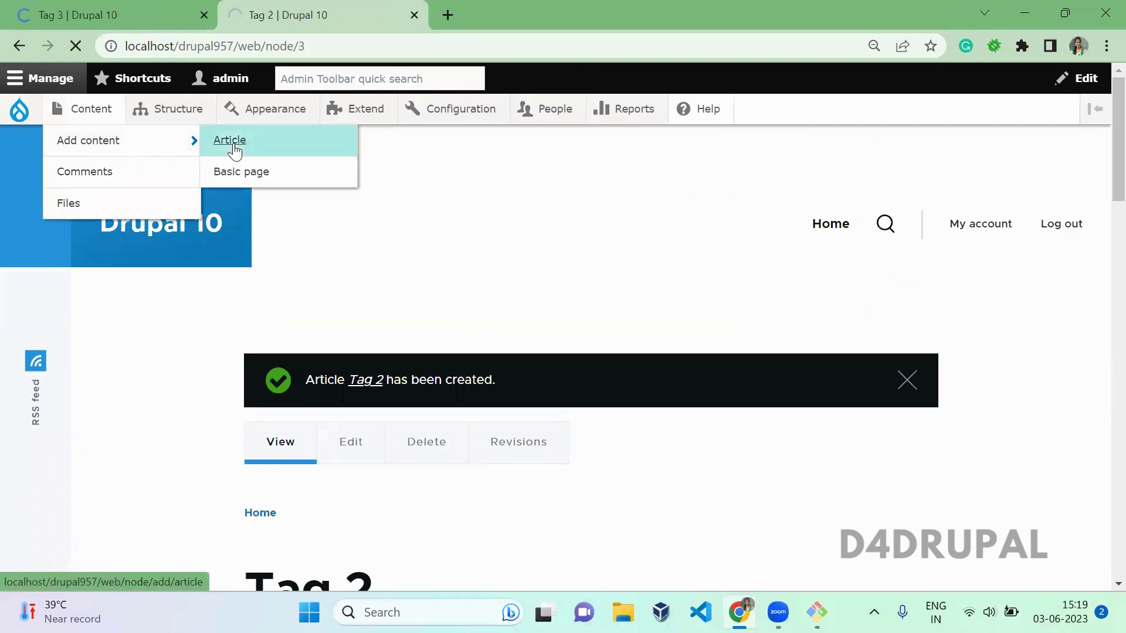
click(233, 146)
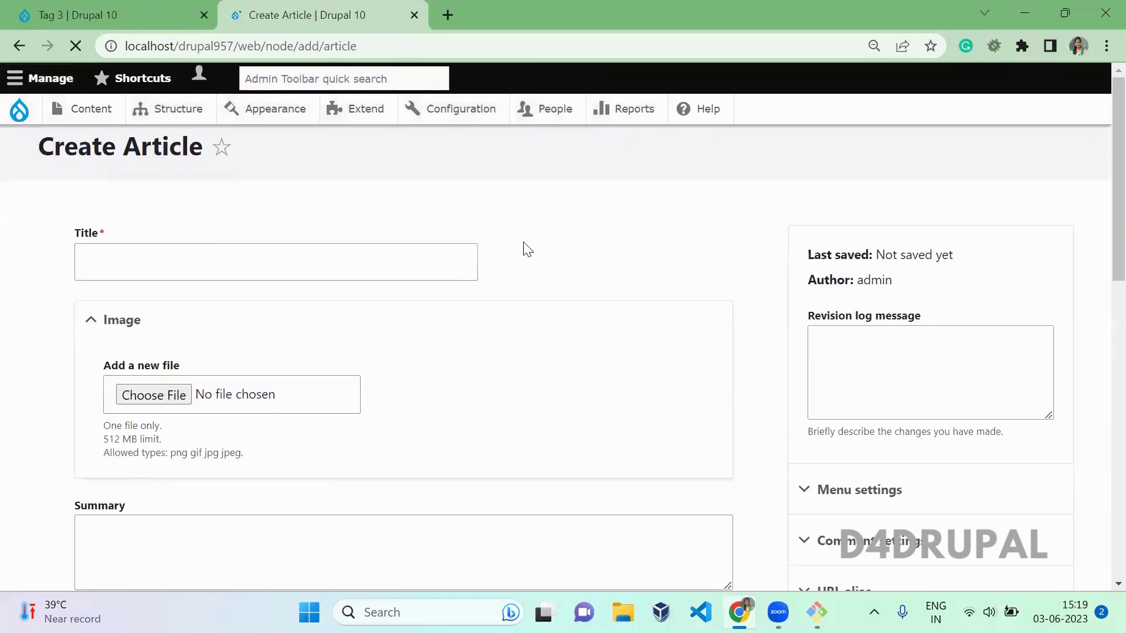
click(311, 296)
text(T)
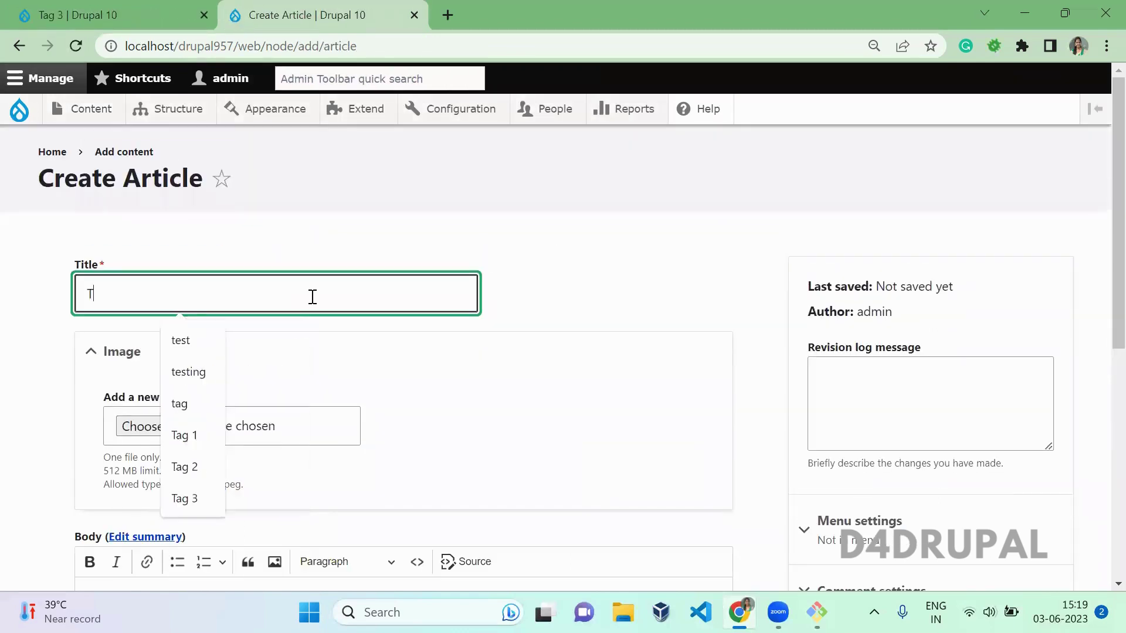
text(ag 2, Tag 3)
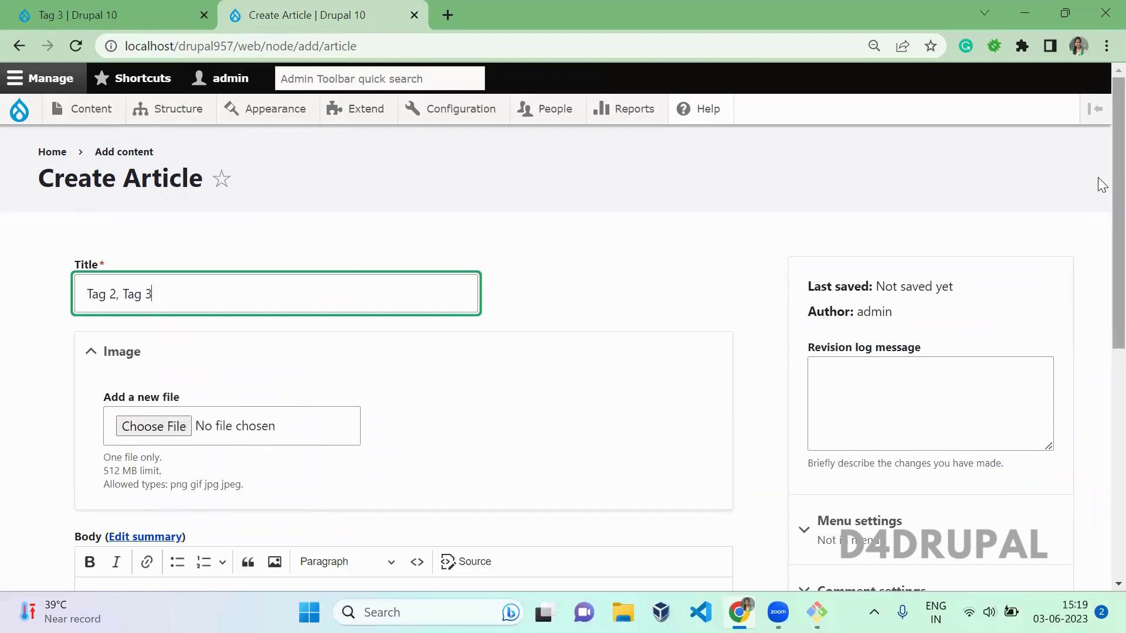
scroll(1098, 181, down, 8)
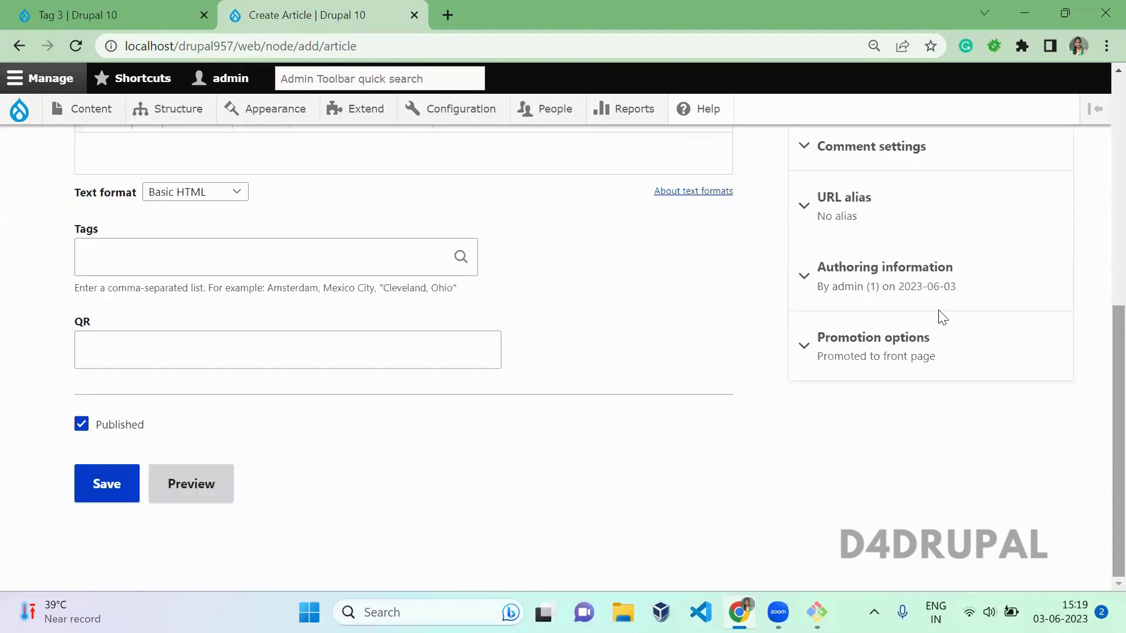
click(199, 261)
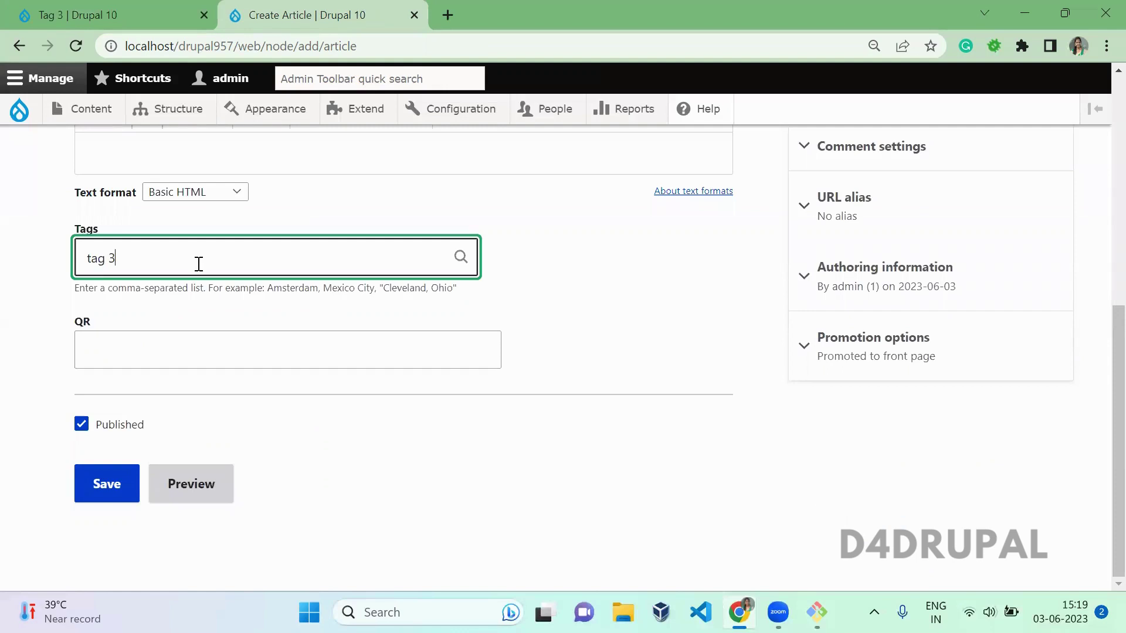
click(176, 295)
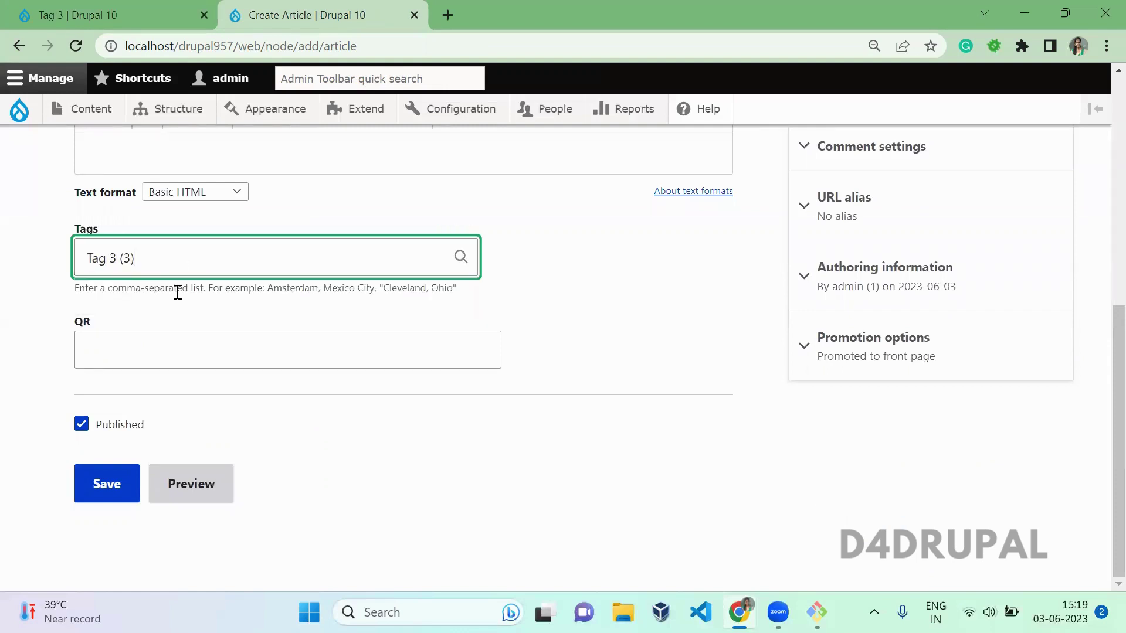
click(111, 479)
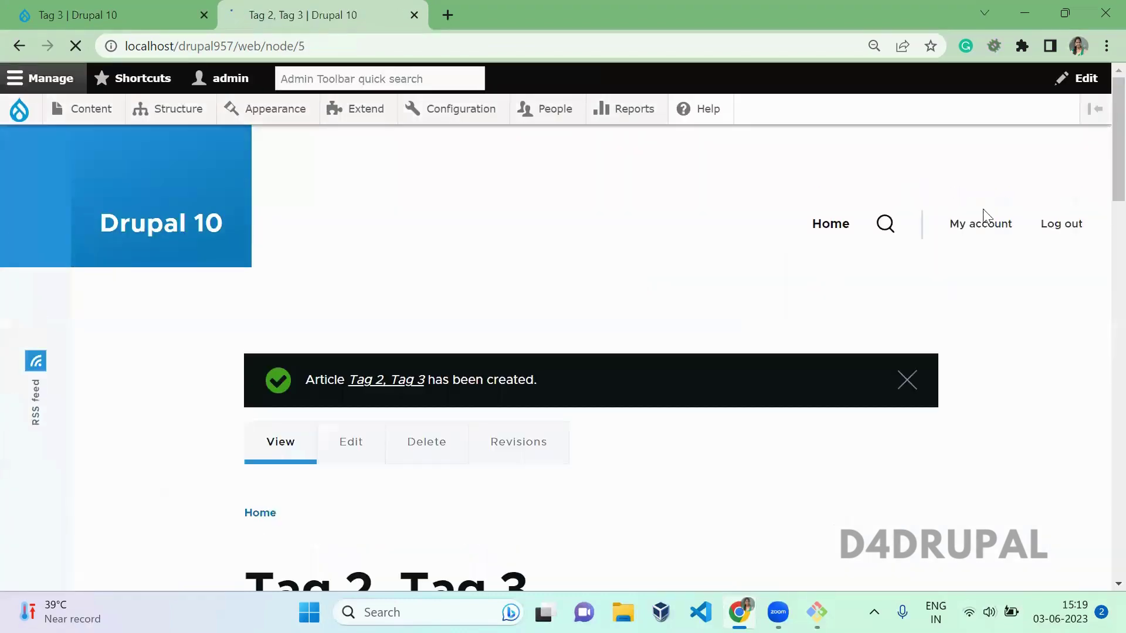
Step: Open the content overview in a new tab, then go to the Extend module page
scroll(1100, 263, down, 10)
scroll(1098, 244, up, 10)
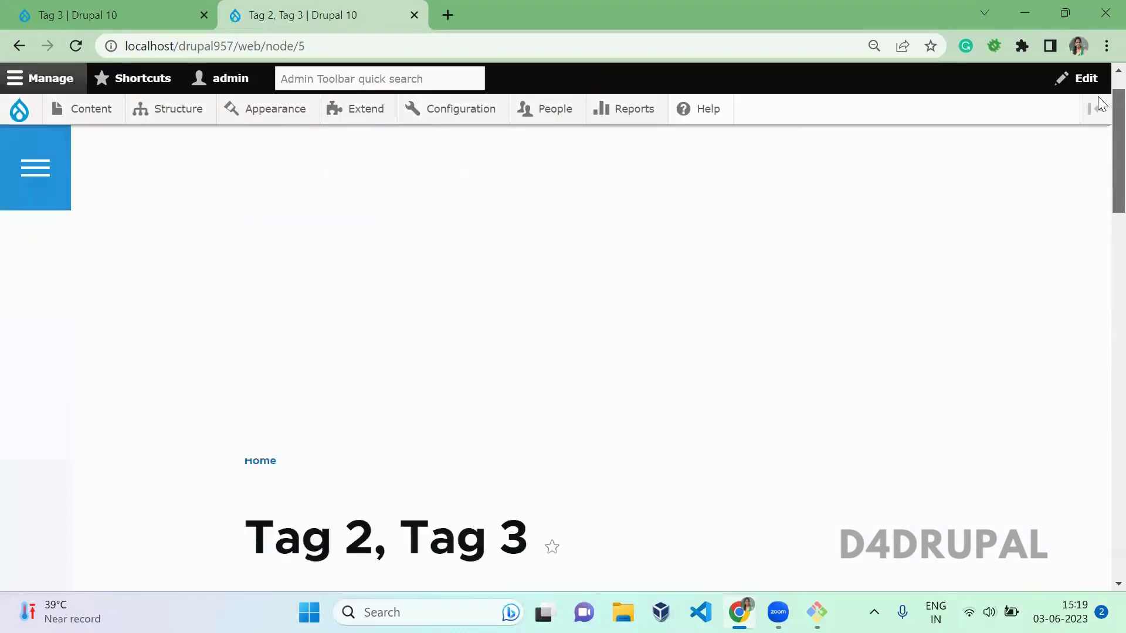
middle_click(75, 106)
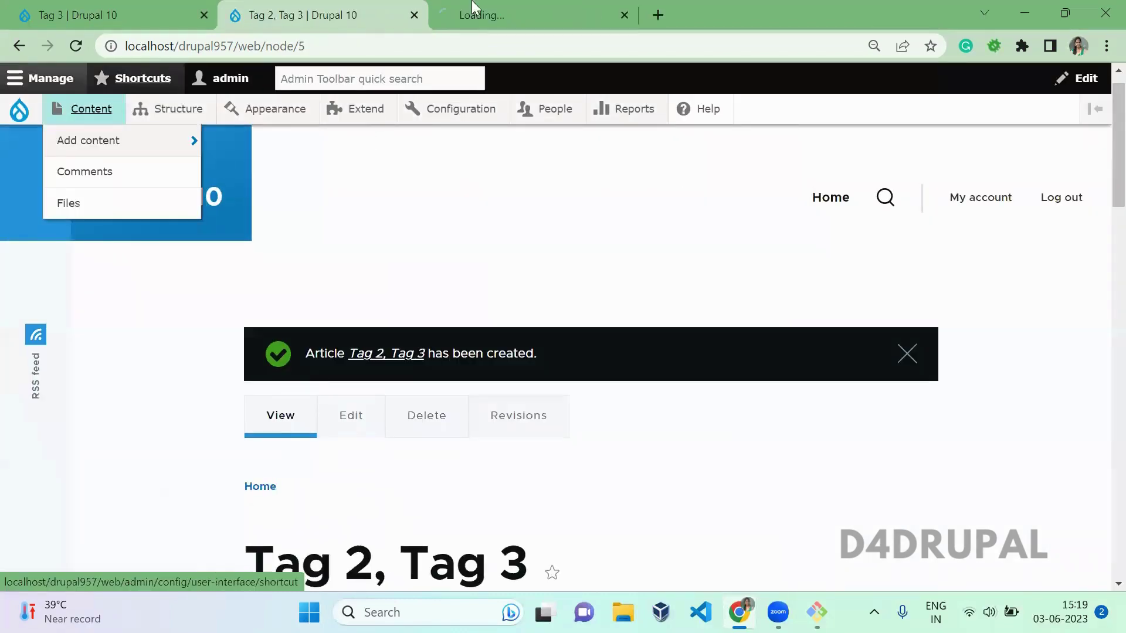
click(472, 10)
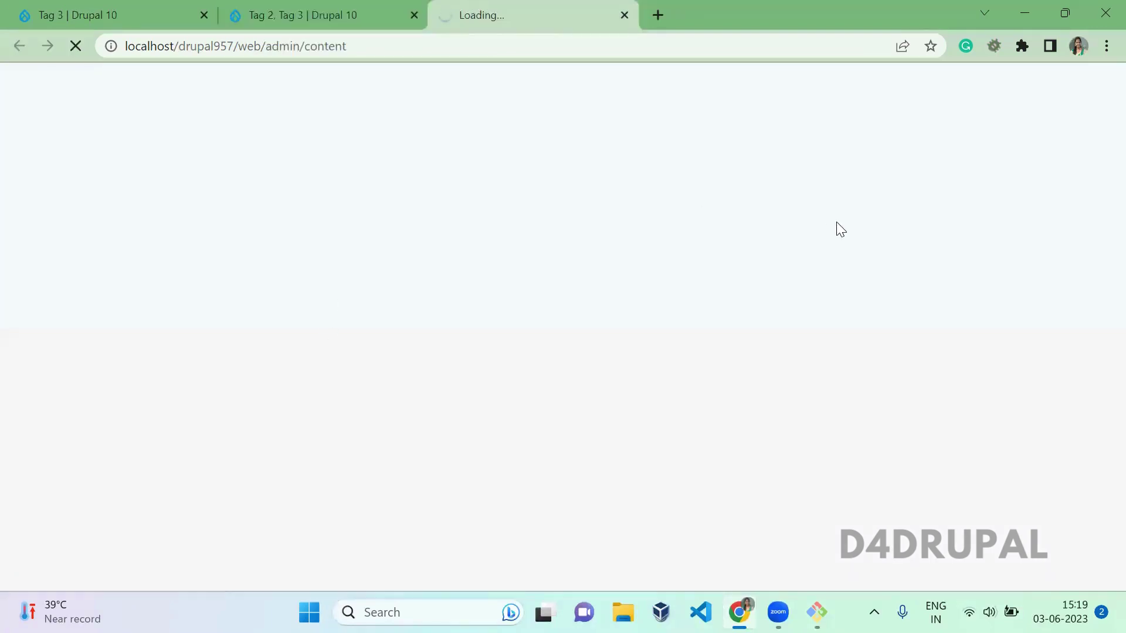
click(254, 7)
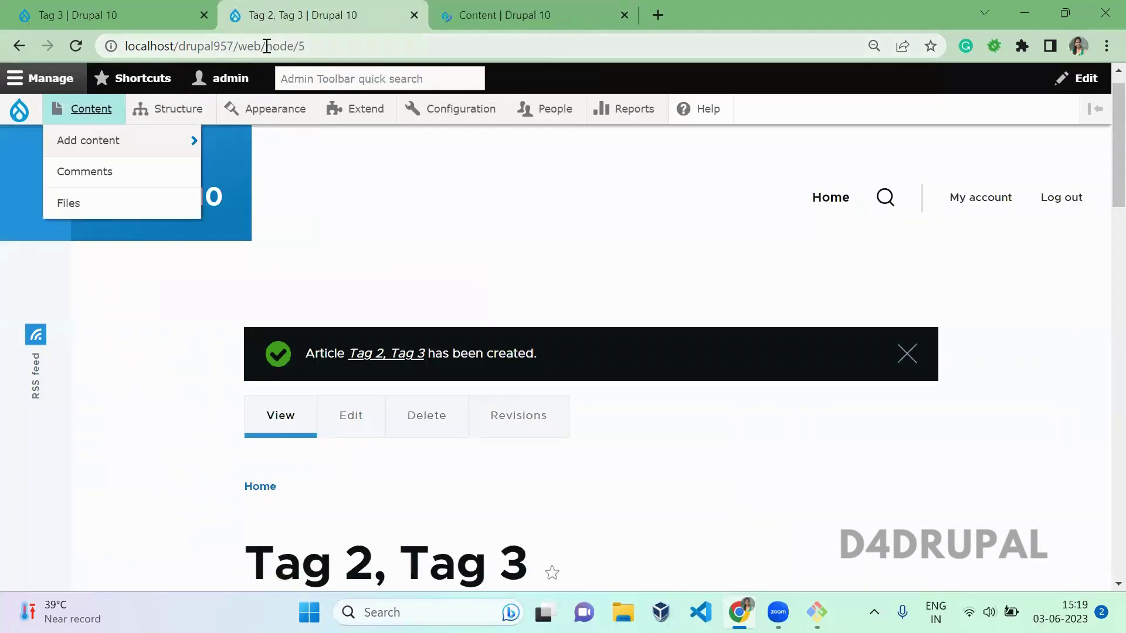
drag(264, 46, 606, 51)
text(a)
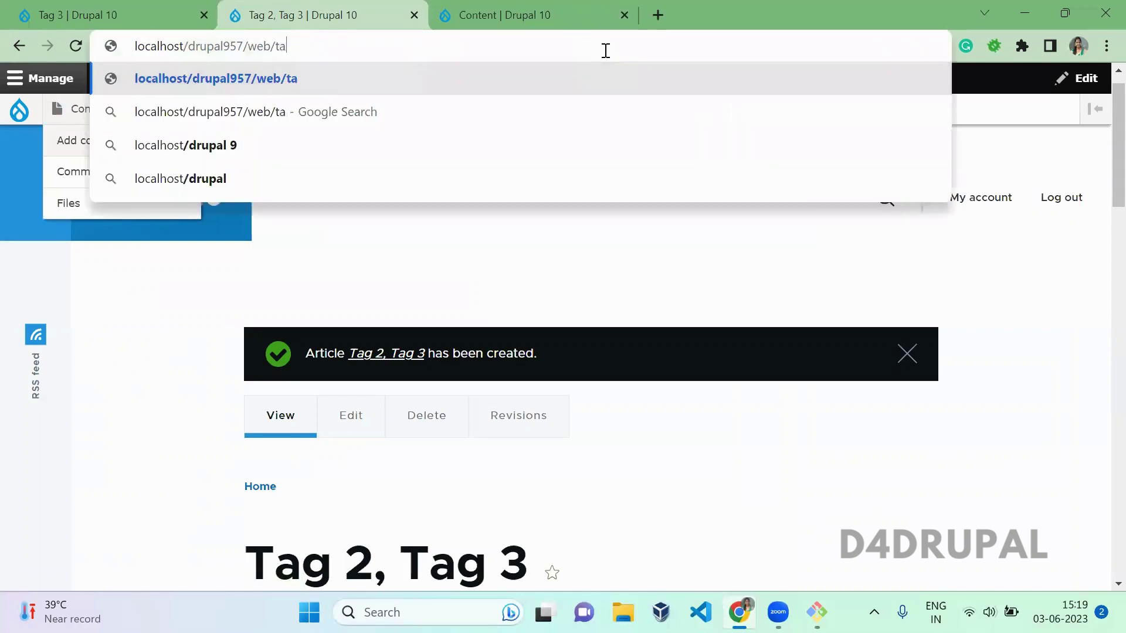
text(c)
key(BackSpace)
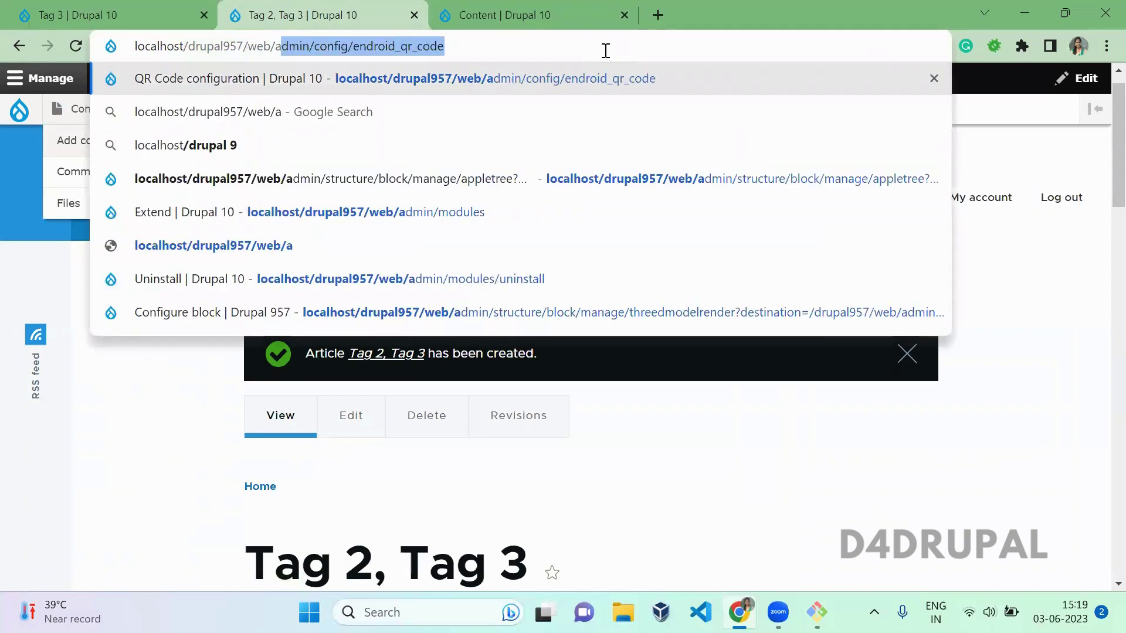
key(Escape)
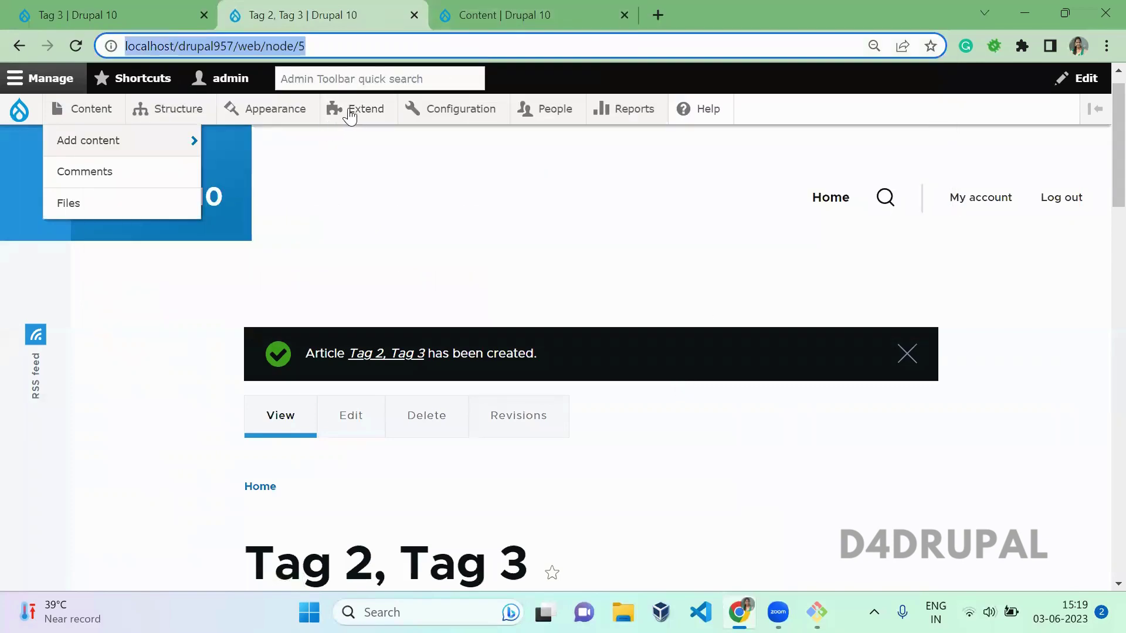
click(353, 115)
Step: Check the tagged articles in the content list, then return to the Extend page
click(594, 10)
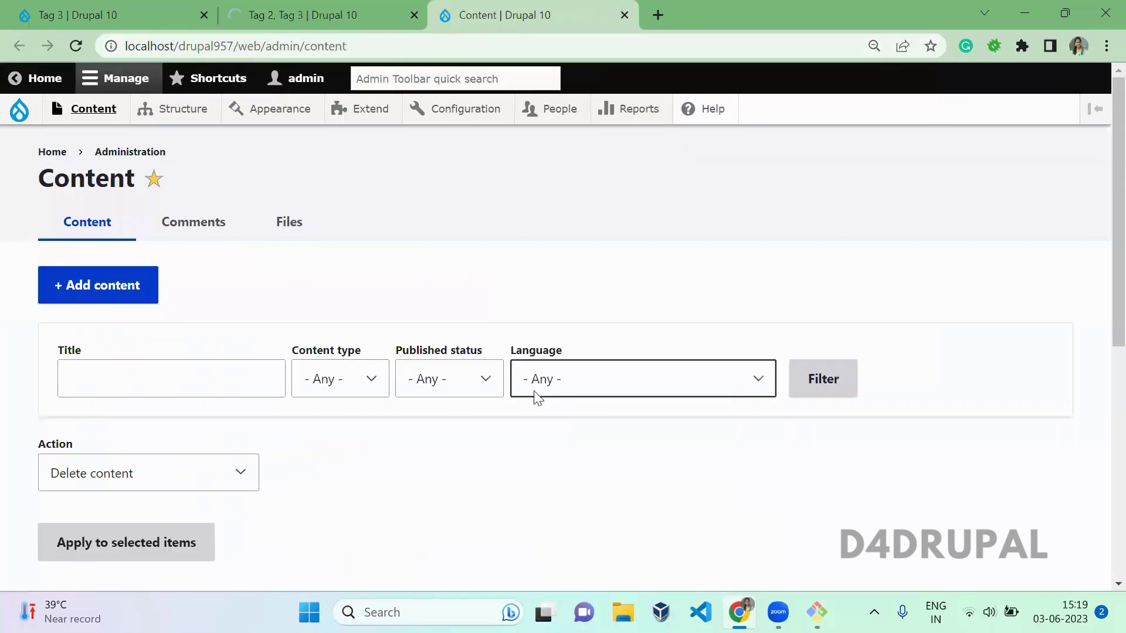
scroll(537, 396, down, 1)
scroll(536, 397, down, 6)
scroll(537, 397, up, 1)
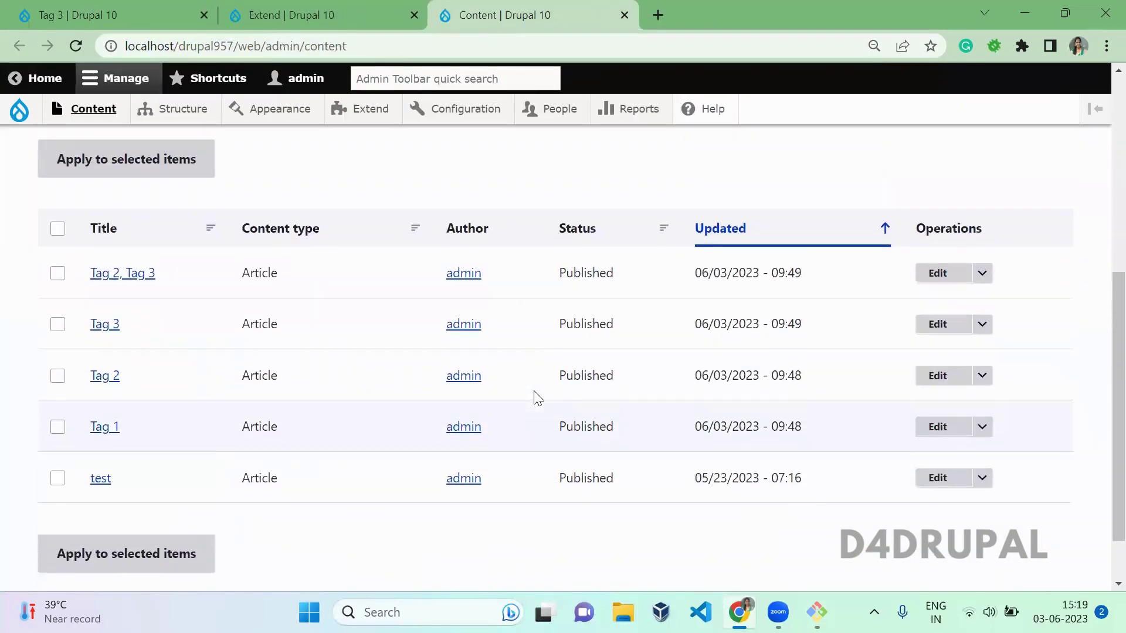
drag(183, 432, 88, 258)
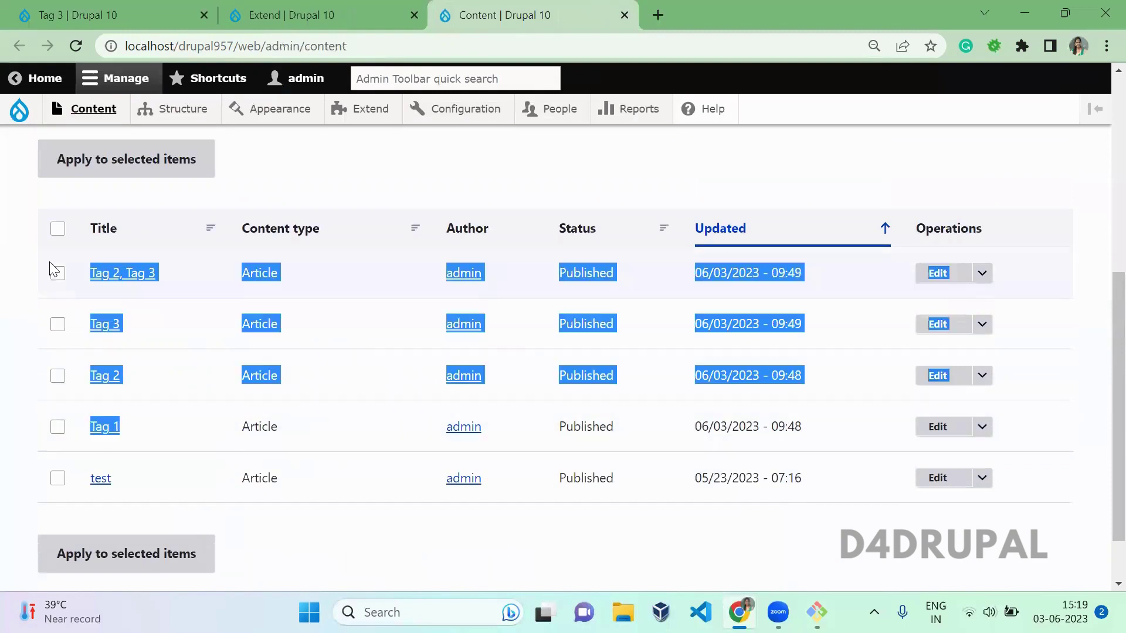
click(368, 337)
click(380, 9)
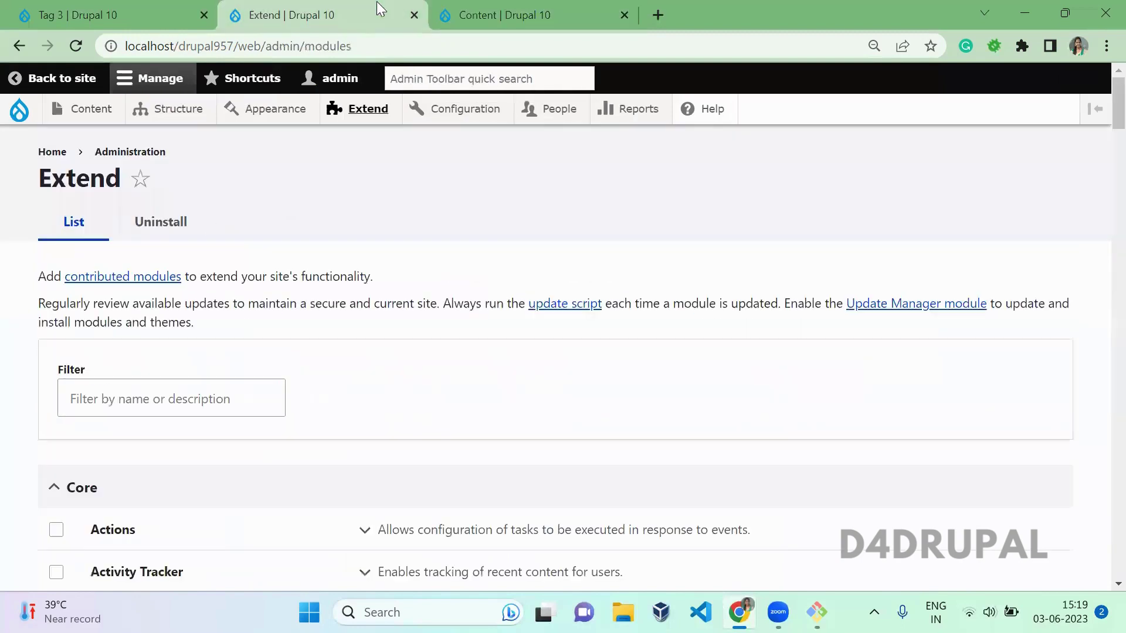
Step: Filter modules by 'tac' and open the Taxonomy Access Control Lite configuration
click(240, 398)
text(tac)
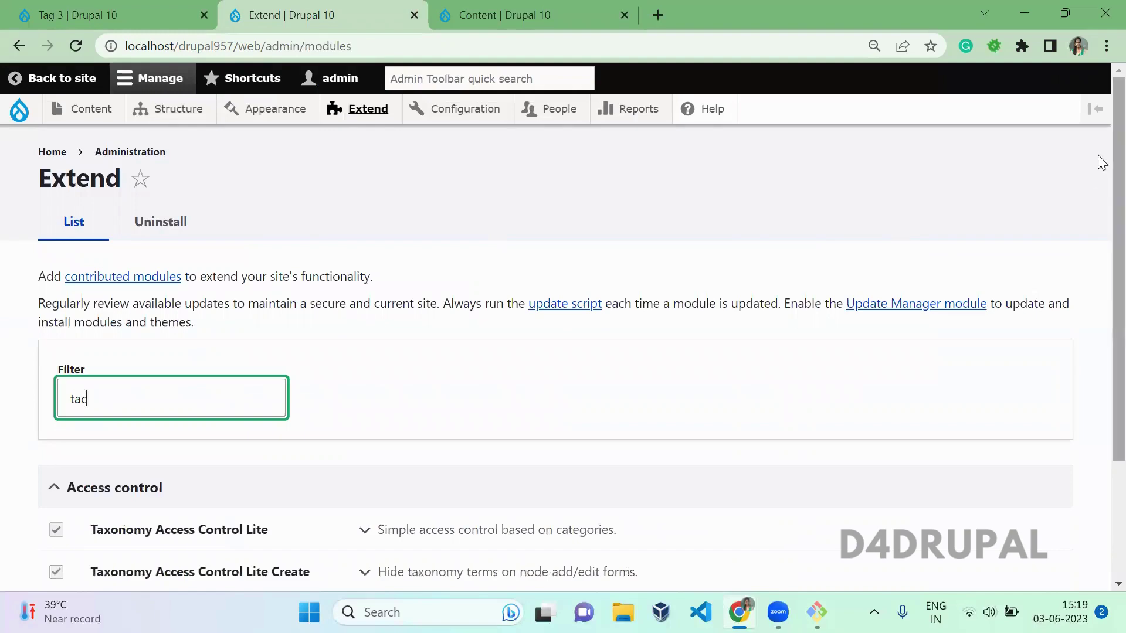
scroll(1099, 360, down, 3)
click(551, 371)
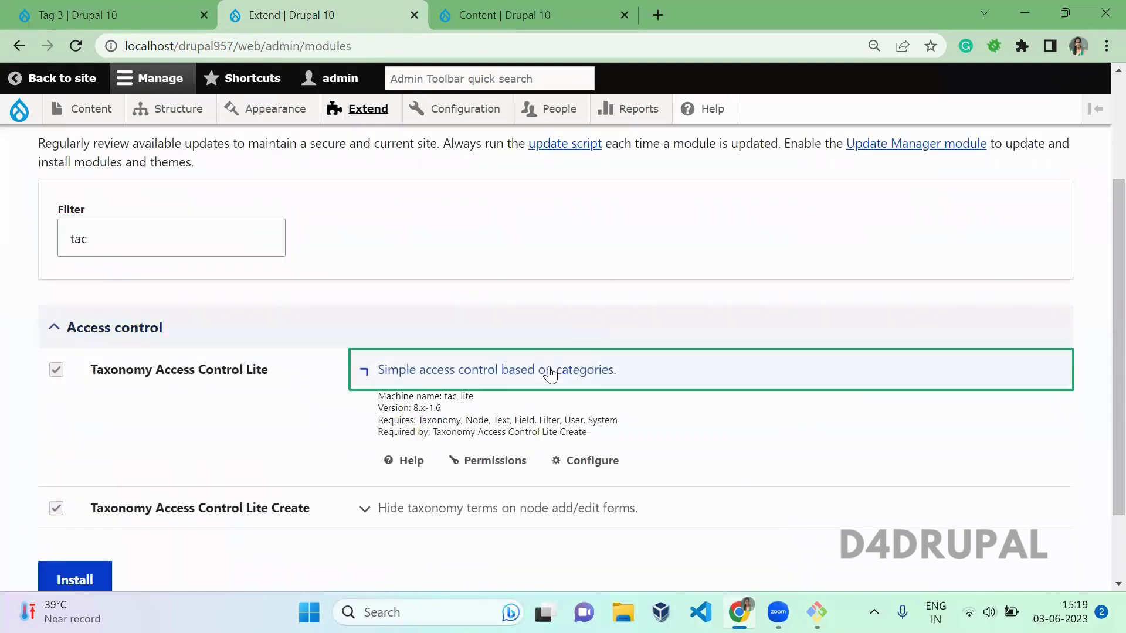
click(578, 462)
Step: Review Scheme 1's role grants, with People open in a background tab, then return to the content list
middle_click(551, 104)
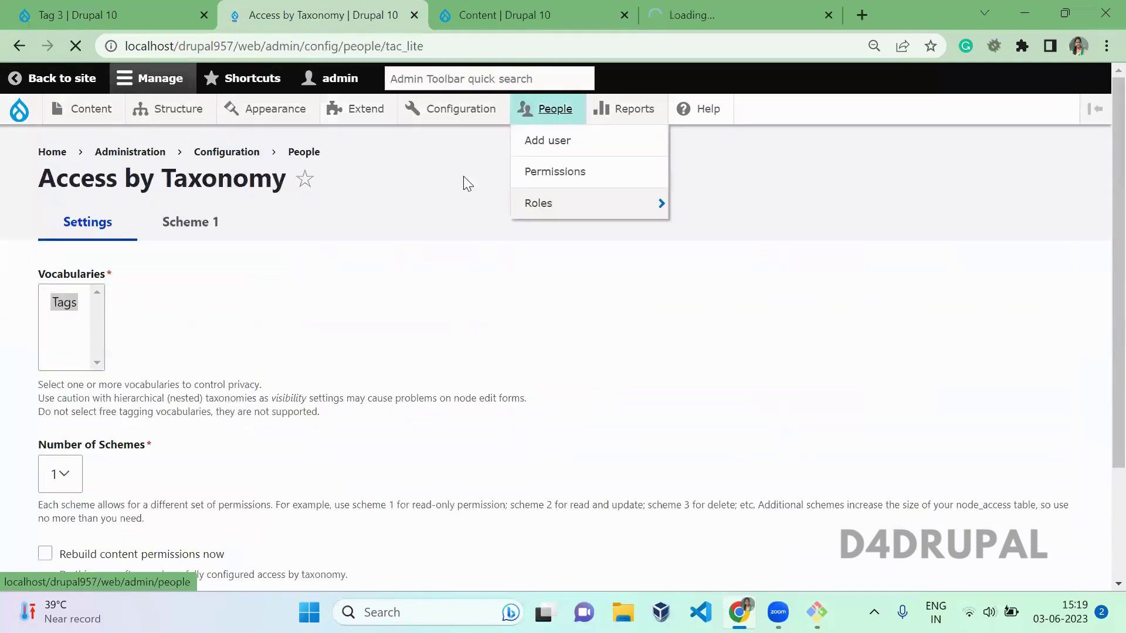
scroll(528, 352, down, 2)
scroll(533, 353, down, 1)
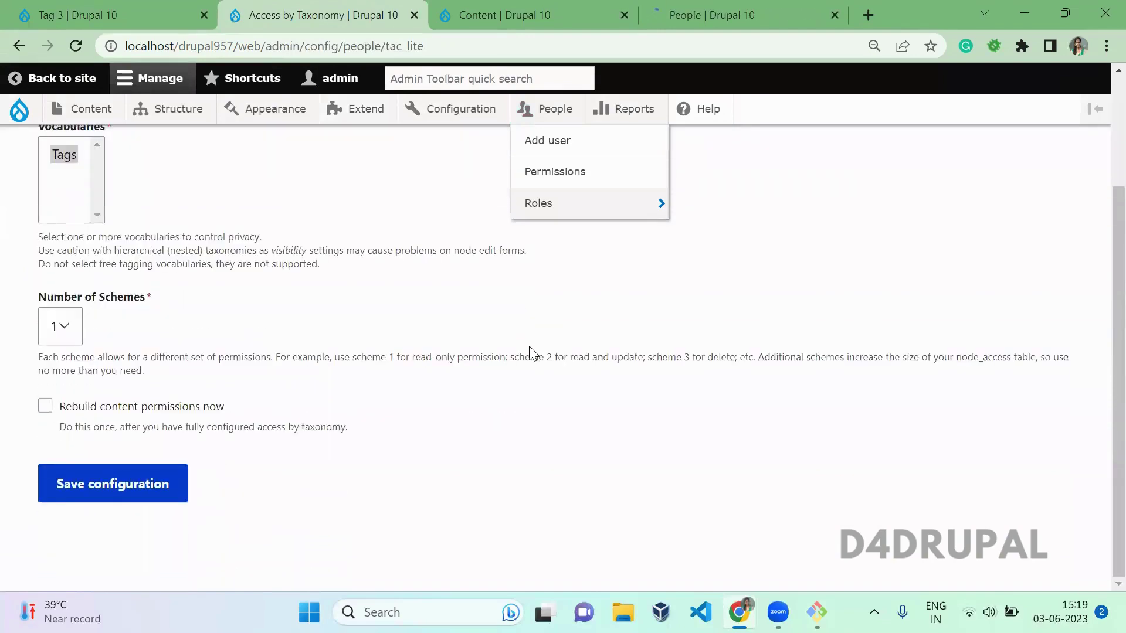
scroll(533, 354, up, 2)
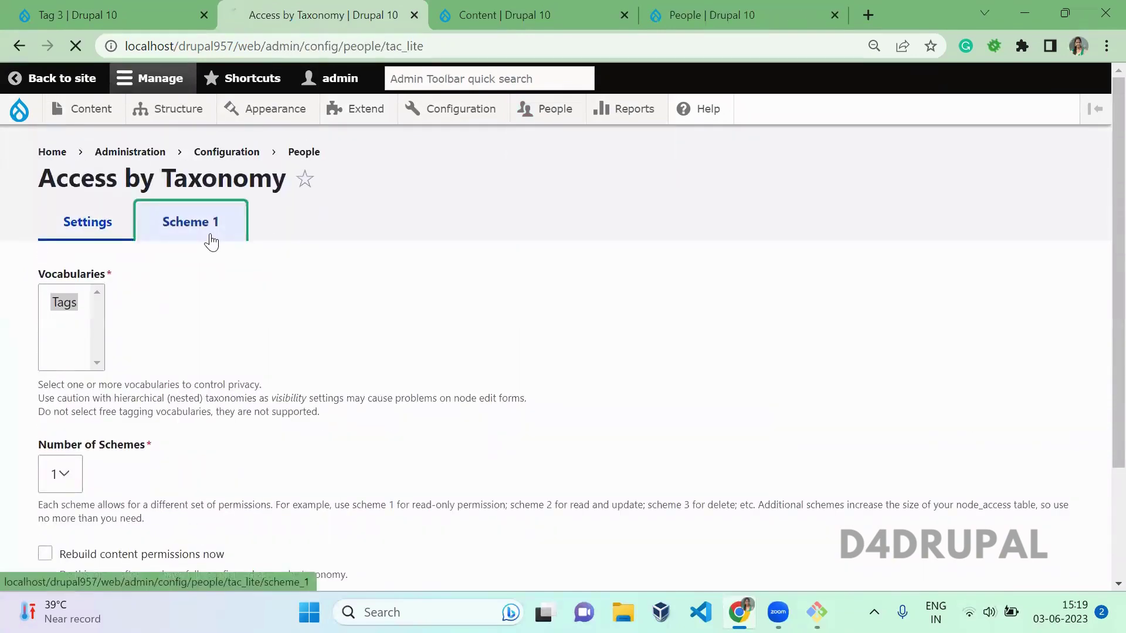
click(209, 238)
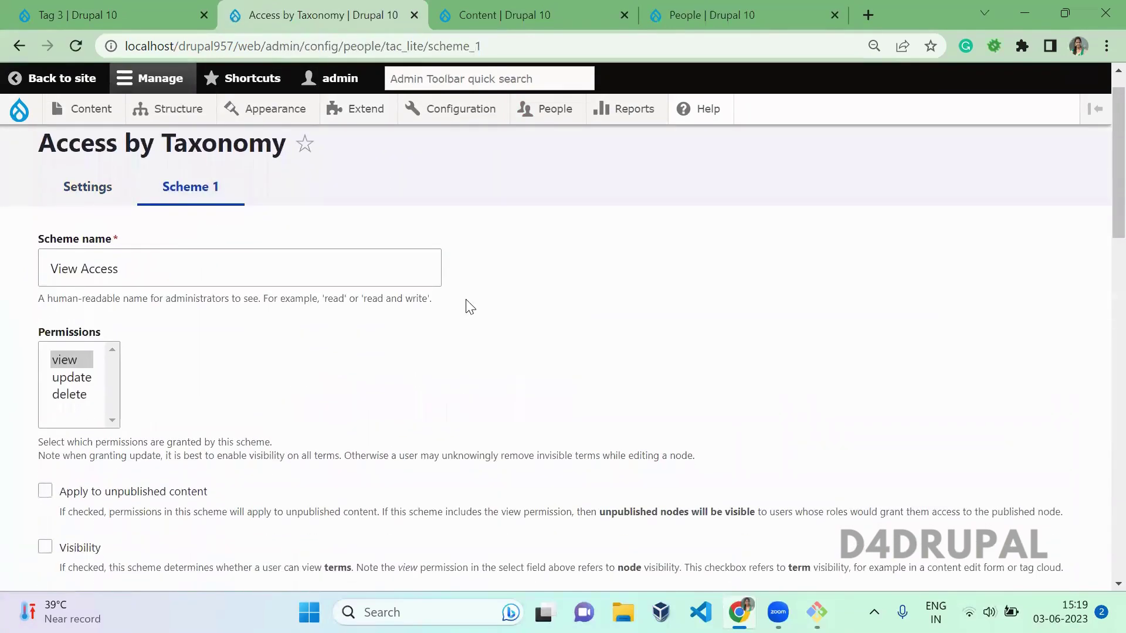
scroll(471, 307, down, 10)
scroll(470, 307, up, 1)
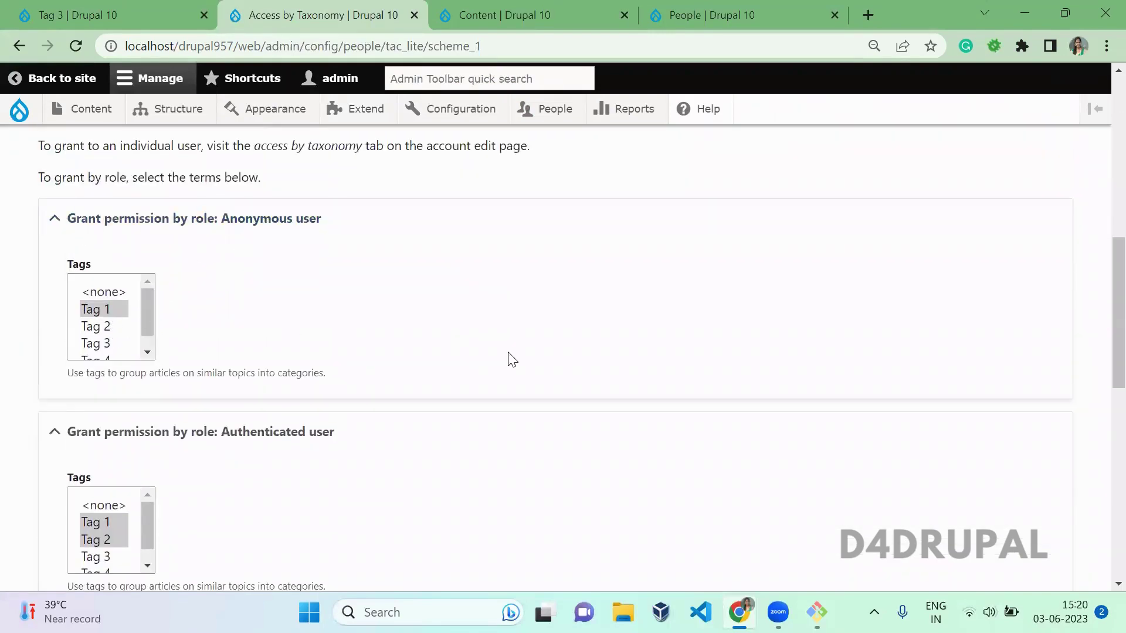
click(518, 7)
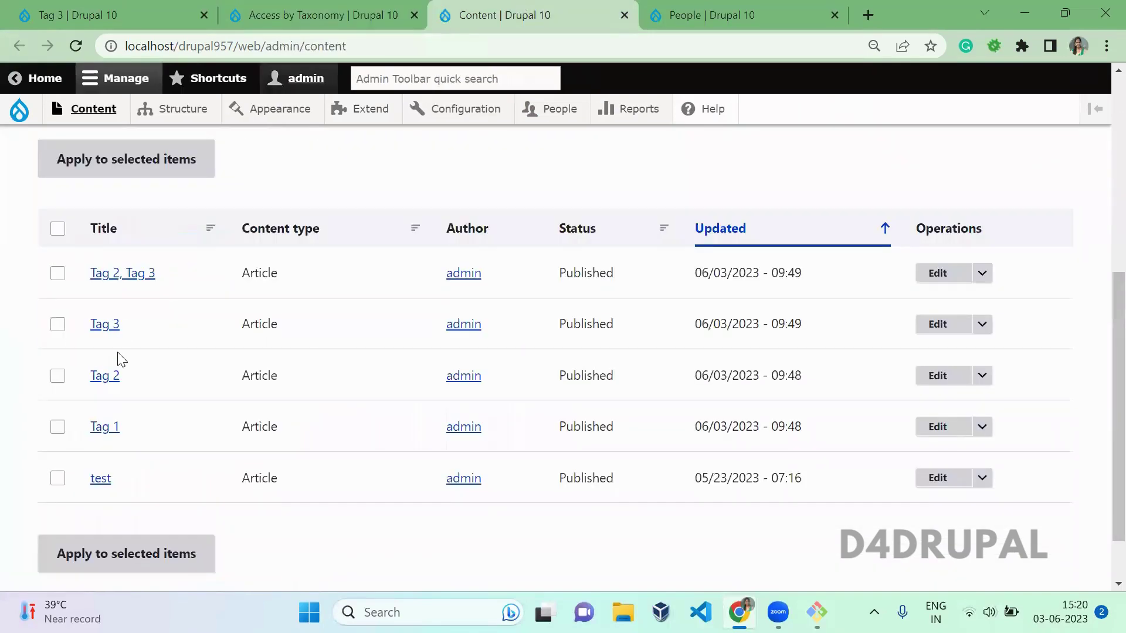
Step: Open the Tag 2 article's URL in an Incognito window to confirm anonymous access is denied
ctrl+click(107, 430)
ctrl+click(108, 380)
click(651, 5)
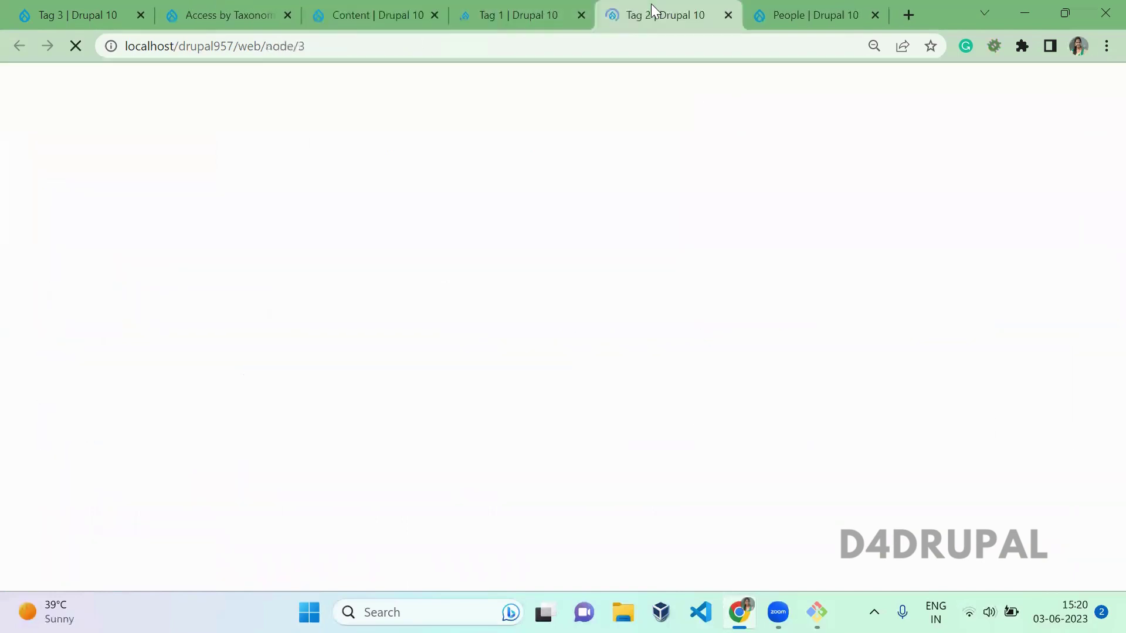
click(562, 37)
key(ctrl+c)
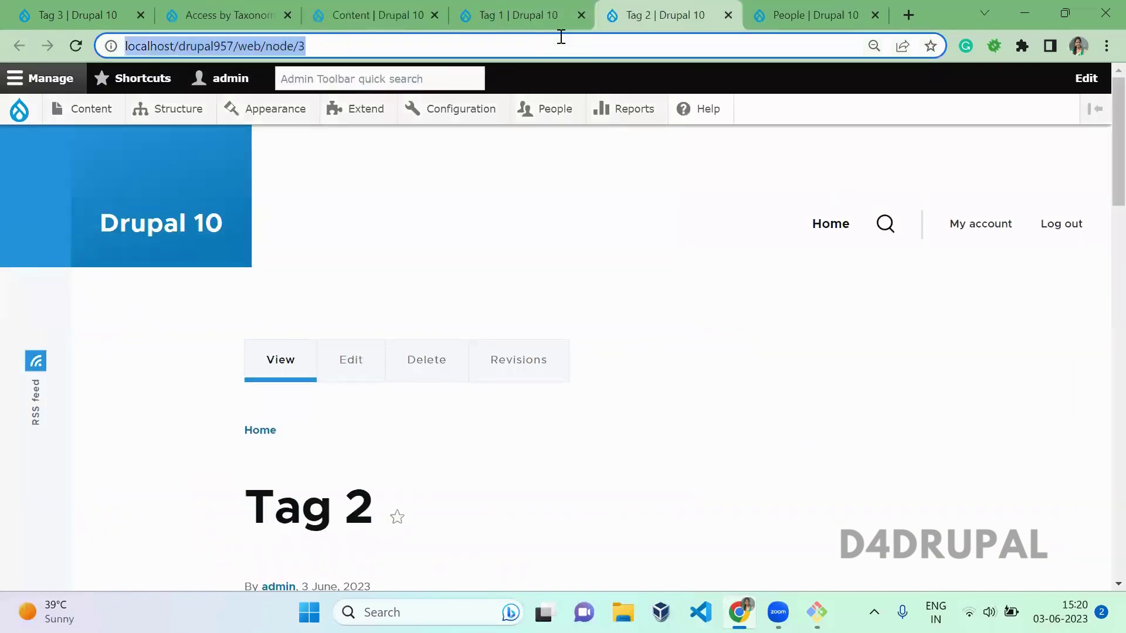
key(ctrl+shift+n)
key(ctrl+v)
key(Return)
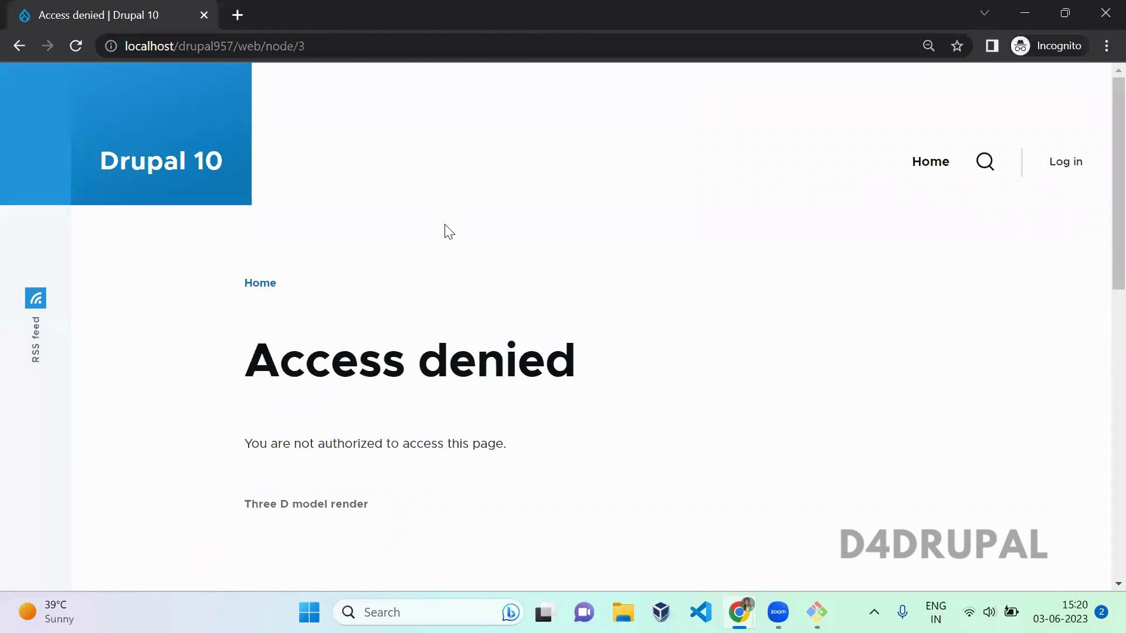
key(alt+Tab)
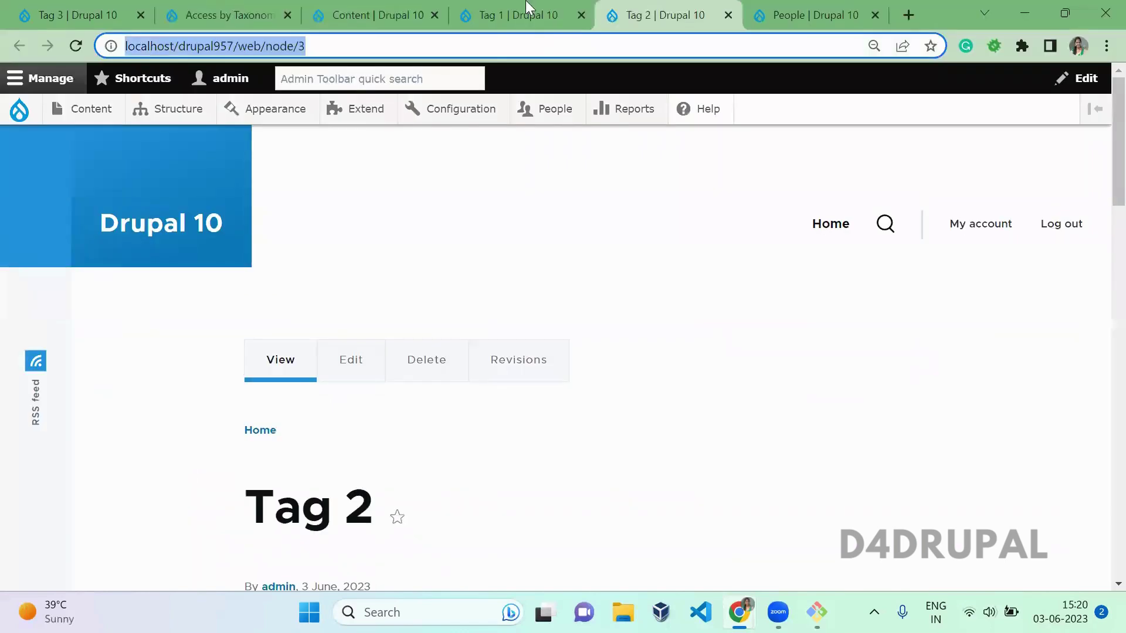
Step: Load the Tag 1 article in Incognito, then return to the Access by Taxonomy tab
click(526, 7)
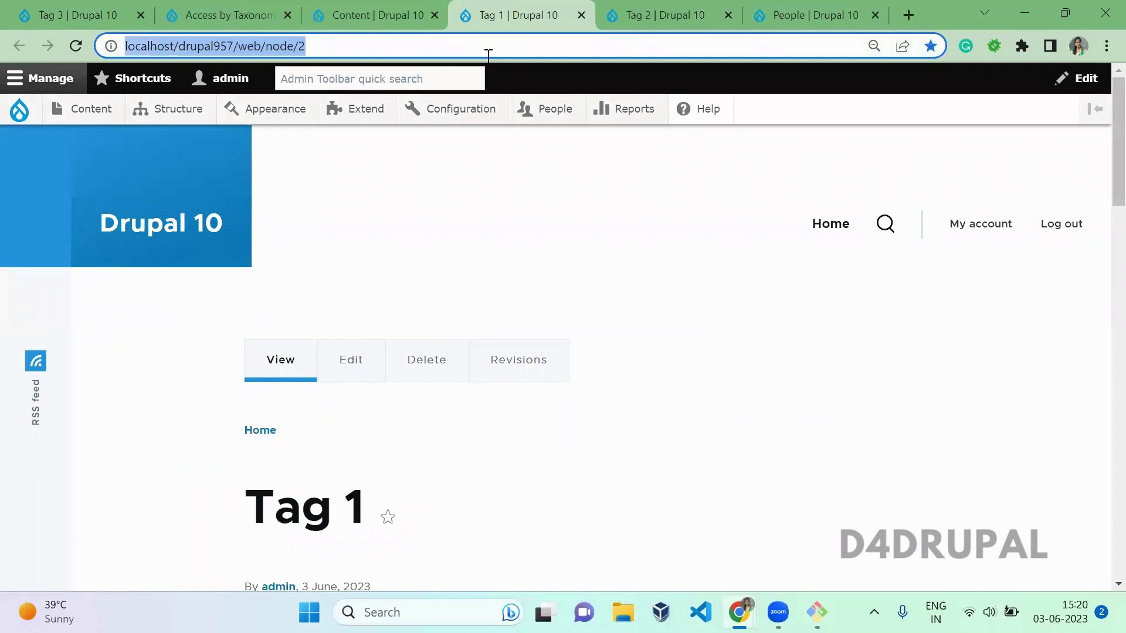
key(alt+Tab)
click(410, 47)
text(http://localhost/drupal957/web/node/2)
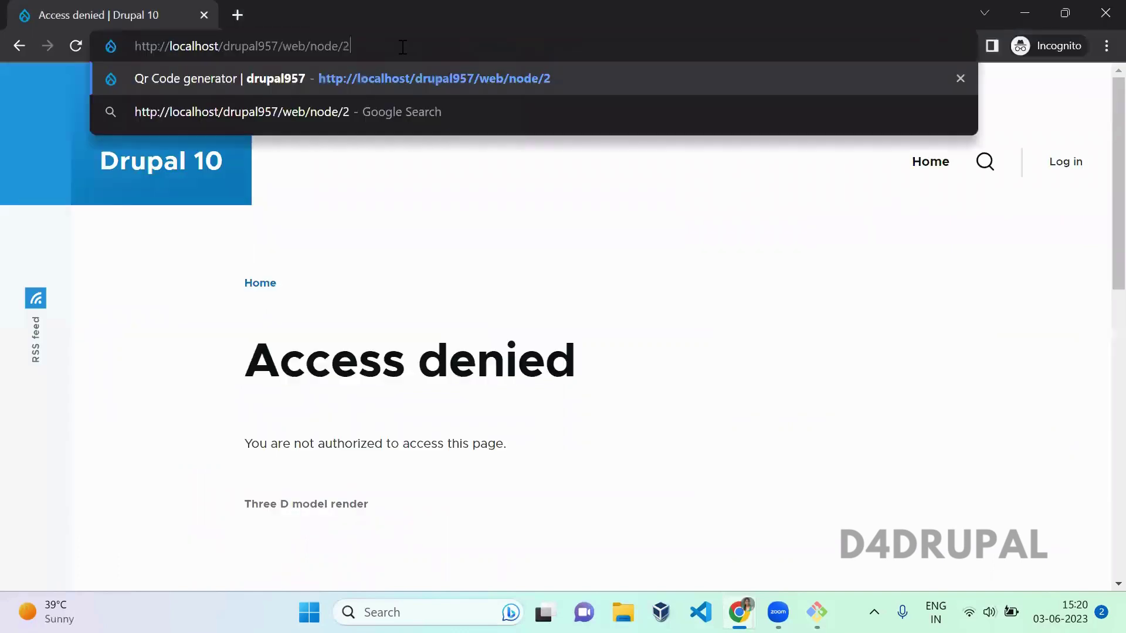
key(Return)
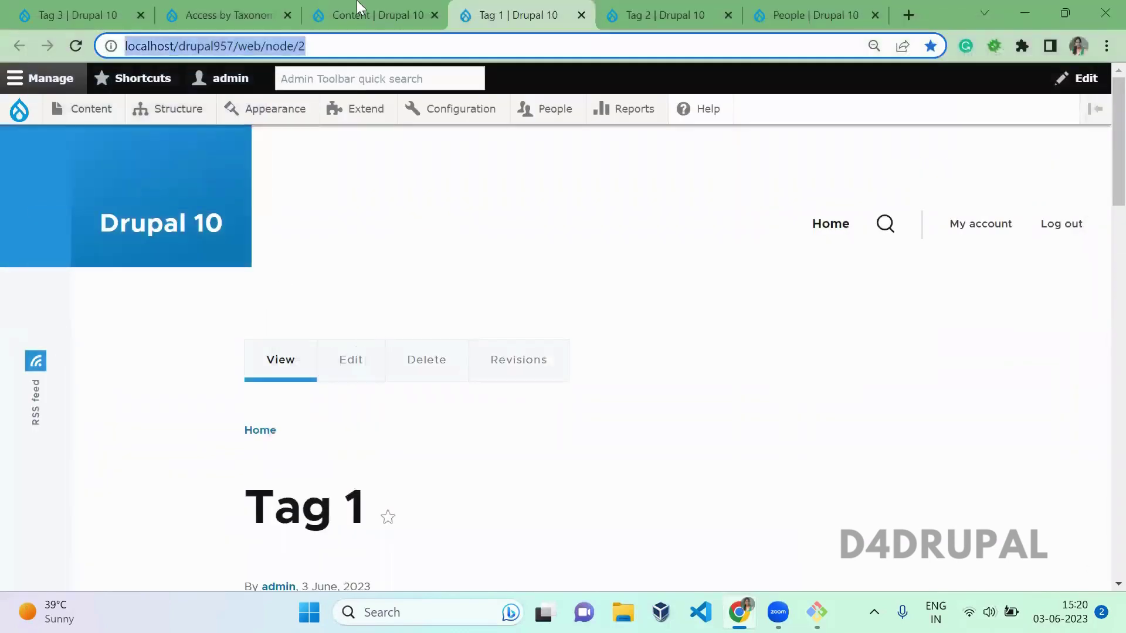
click(248, 7)
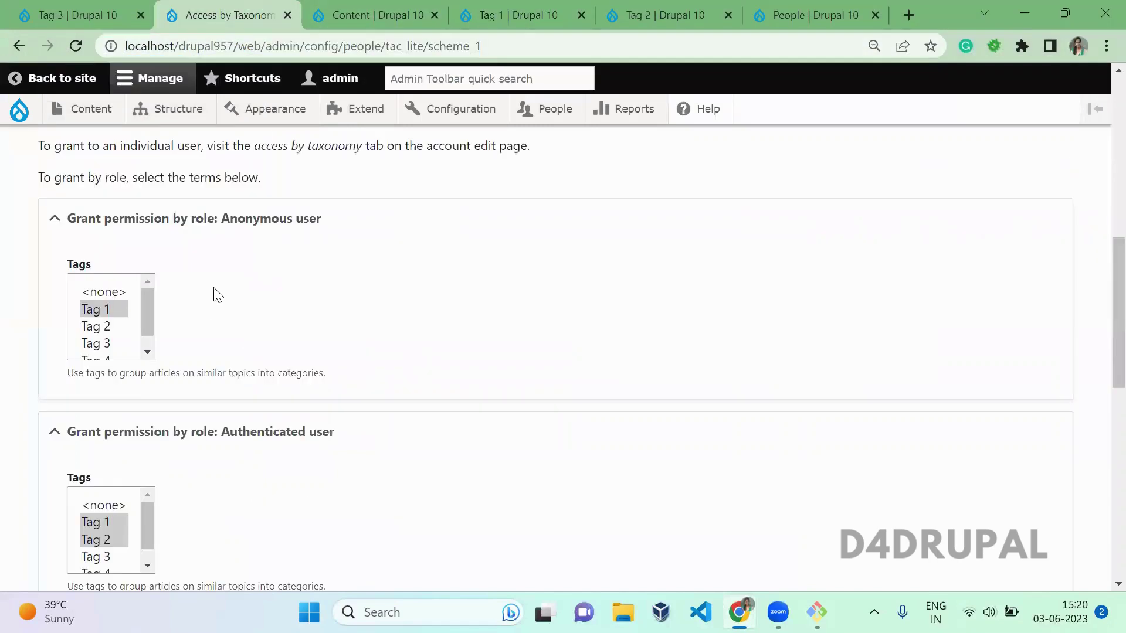
Step: Go to the People page and start adding a new user
scroll(217, 294, down, 3)
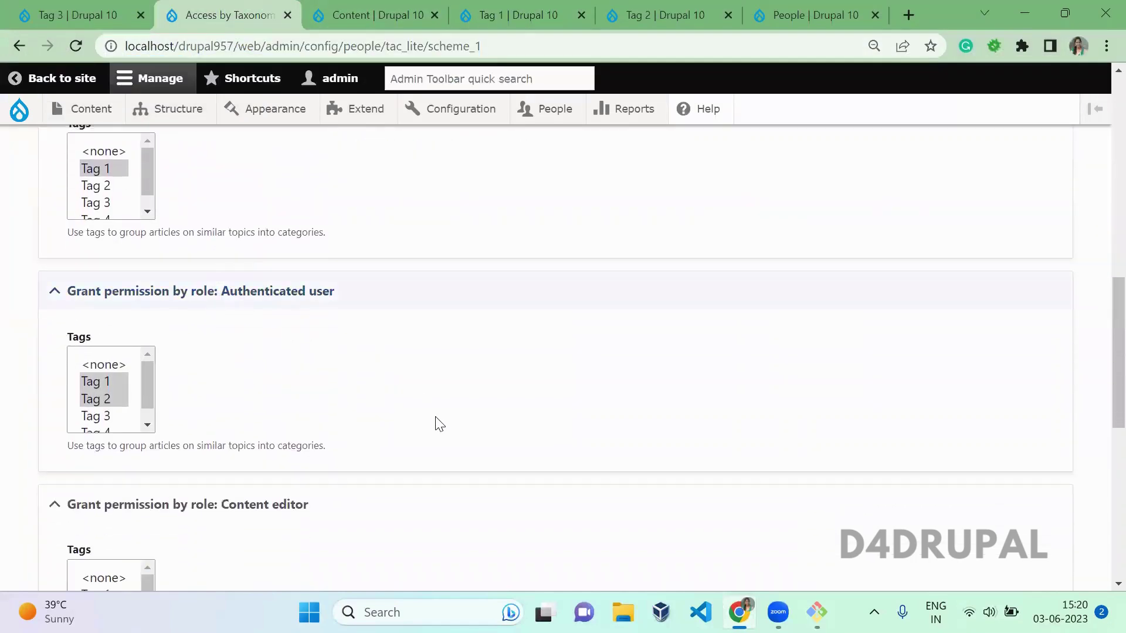
click(787, 11)
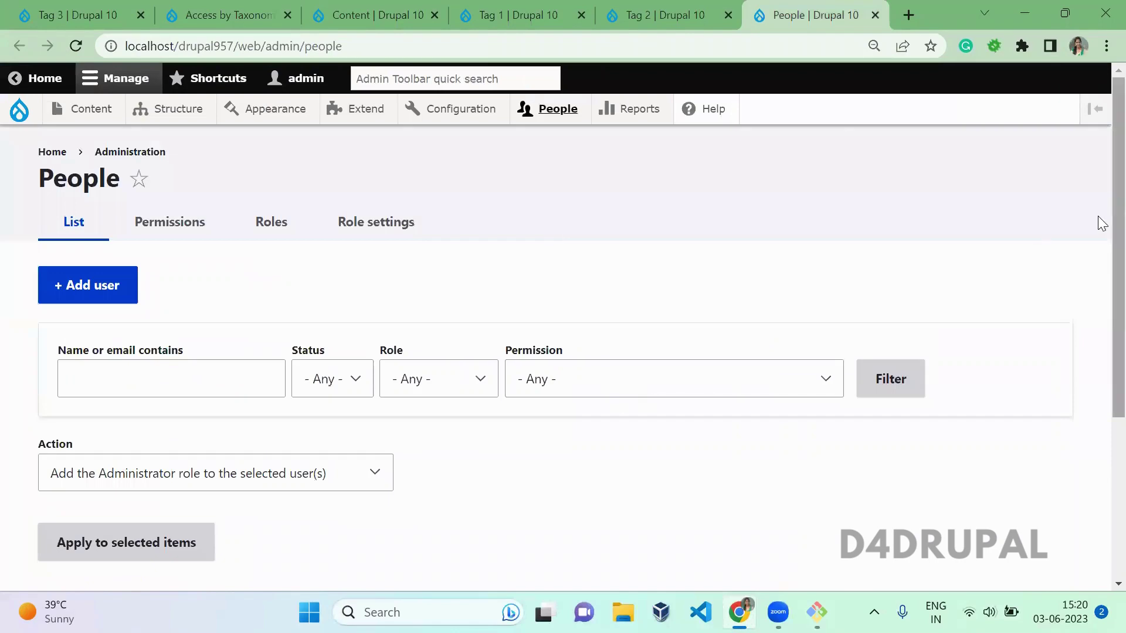
scroll(1102, 482, down, 3)
scroll(1101, 235, up, 4)
click(101, 283)
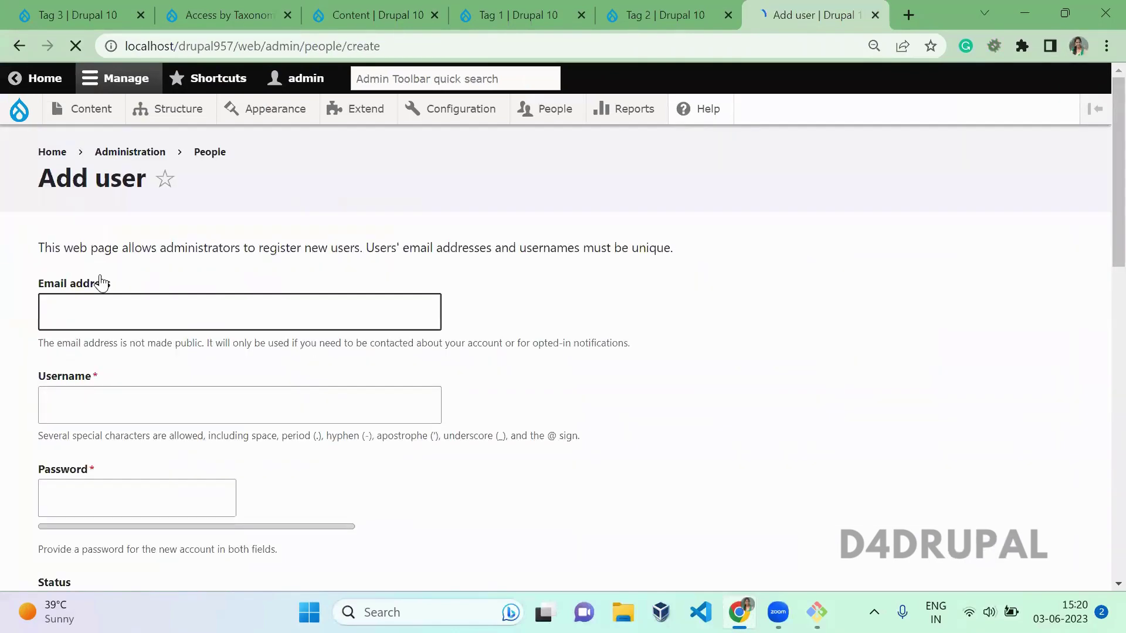
Step: Create the active user 'authenticated' with an email address and confirmed password
click(107, 315)
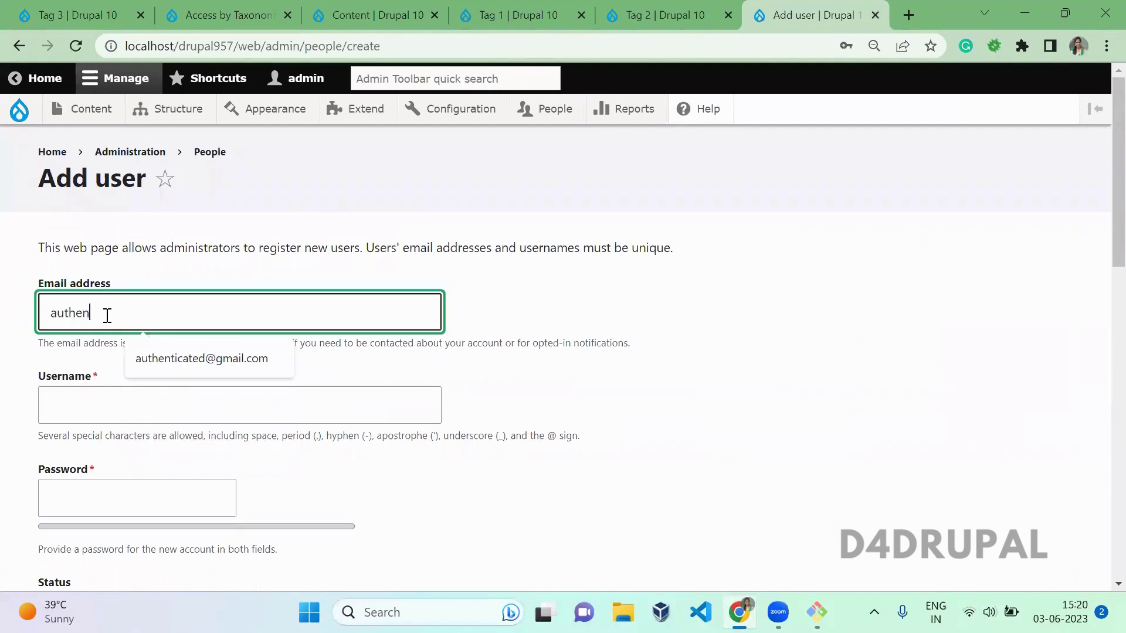
key(Tab)
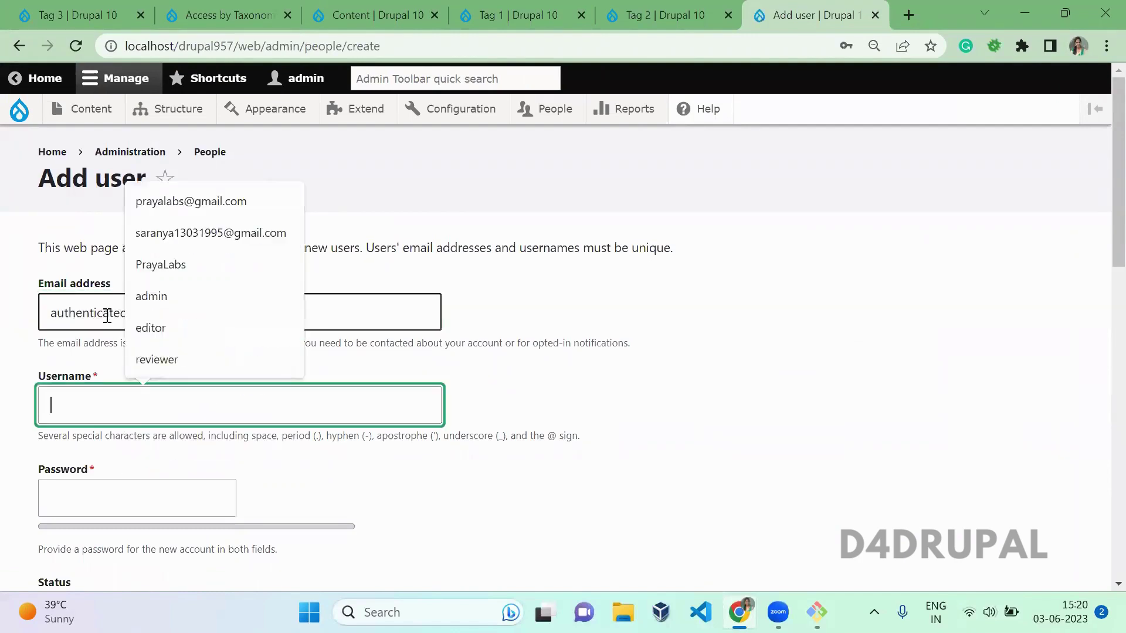
text(authent)
key(Down)
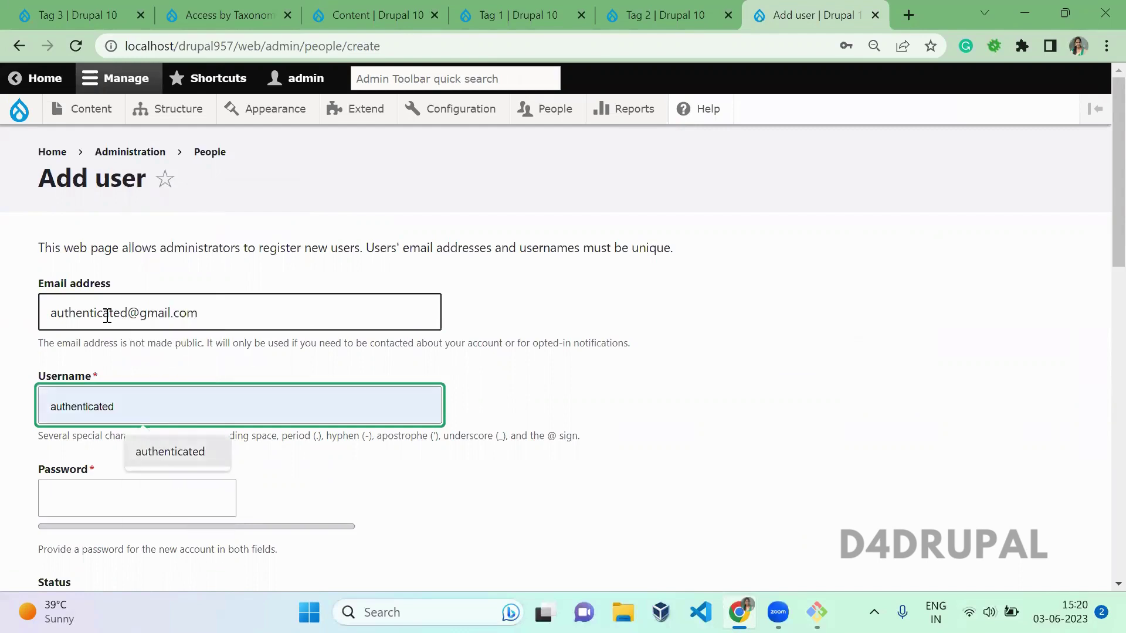
key(Return)
key(Tab)
text(a)
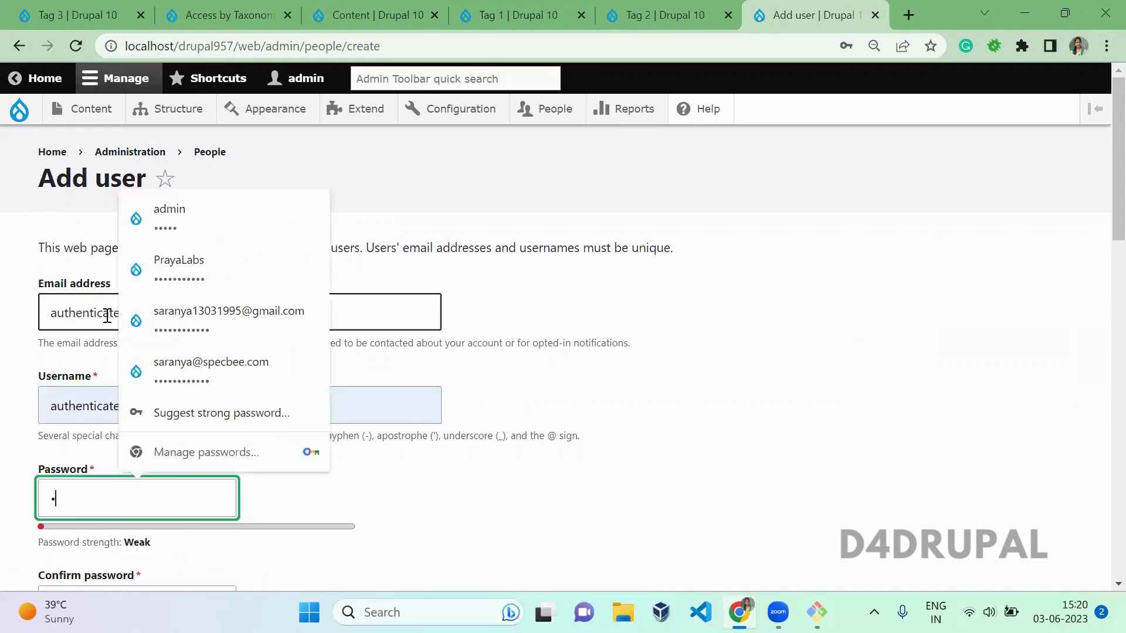
key(Tab)
text(a)
key(Tab)
key(Tab)
key(Tab)
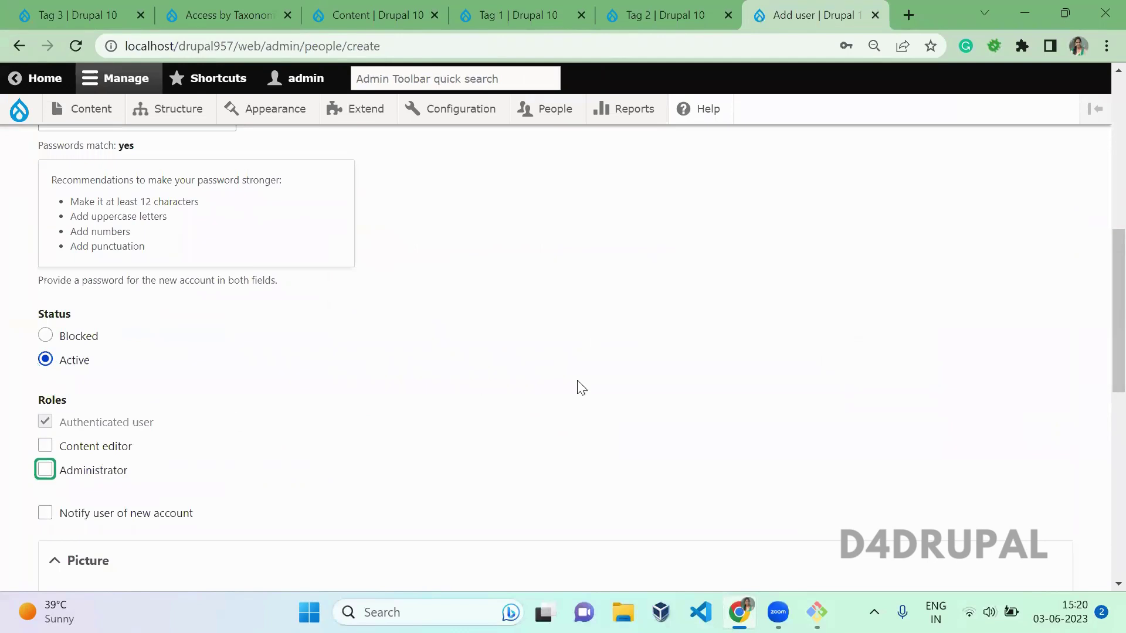
scroll(494, 305, down, 10)
click(57, 481)
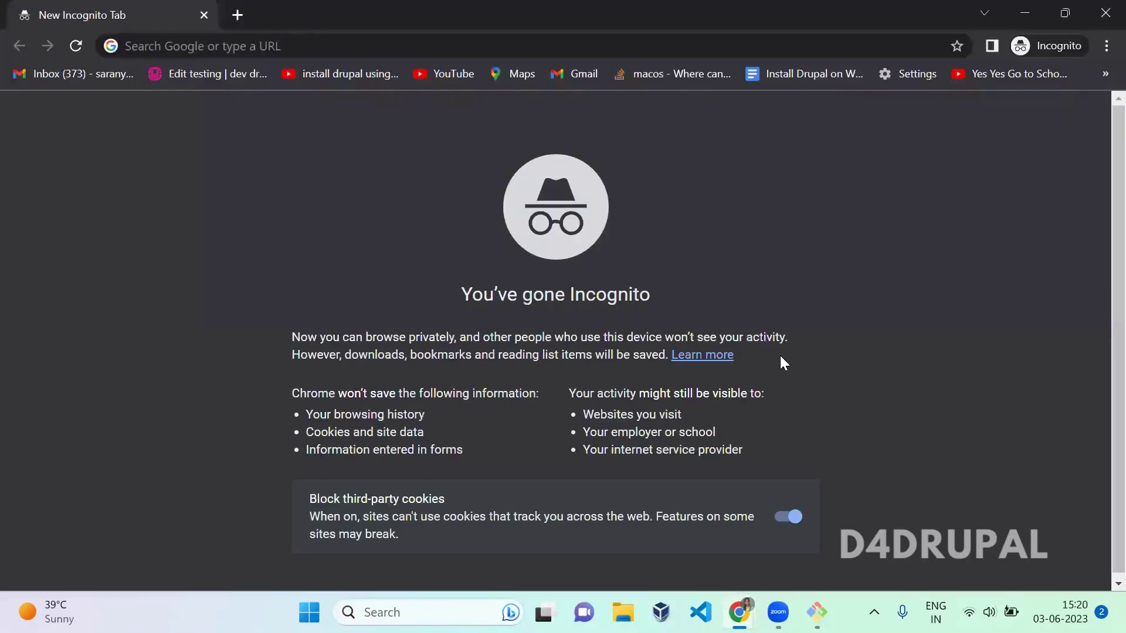
Step: Load localhost/drupal957/web/user in the incognito window to reach the Drupal Log in page
click(687, 45)
text(localhost/drupal-10.0.4/web/)
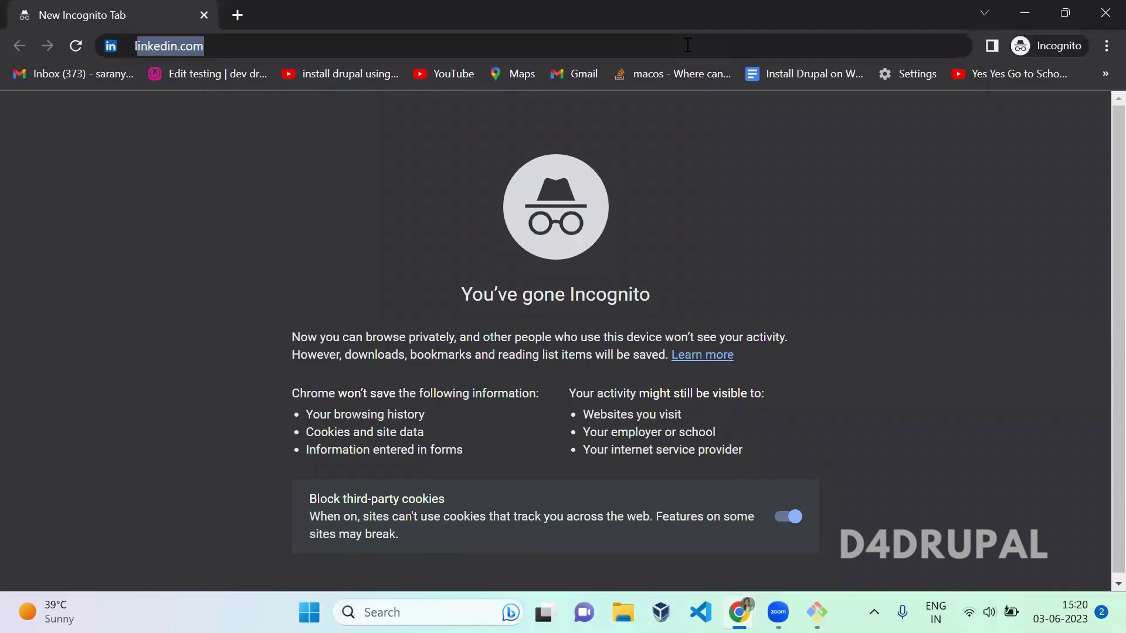
key(BackSpace)
key(BackSpace)
key(BackSpace)
key(BackSpace)
key(BackSpace)
key(BackSpace)
key(BackSpace)
key(BackSpace)
key(BackSpace)
key(BackSpace)
key(BackSpace)
key(BackSpace)
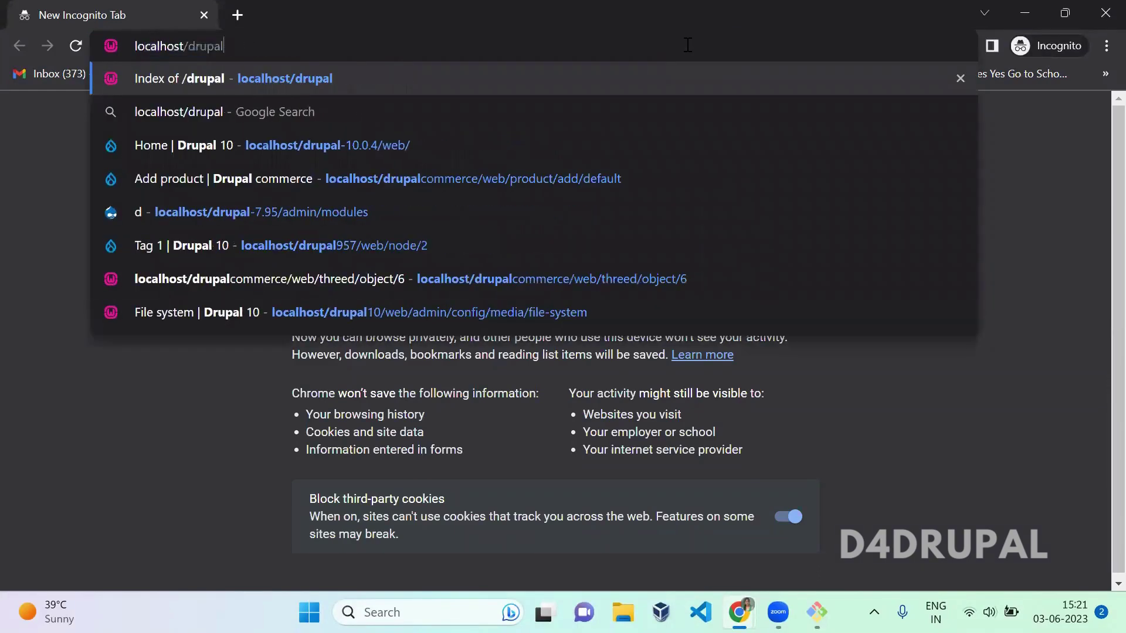
text(957/)
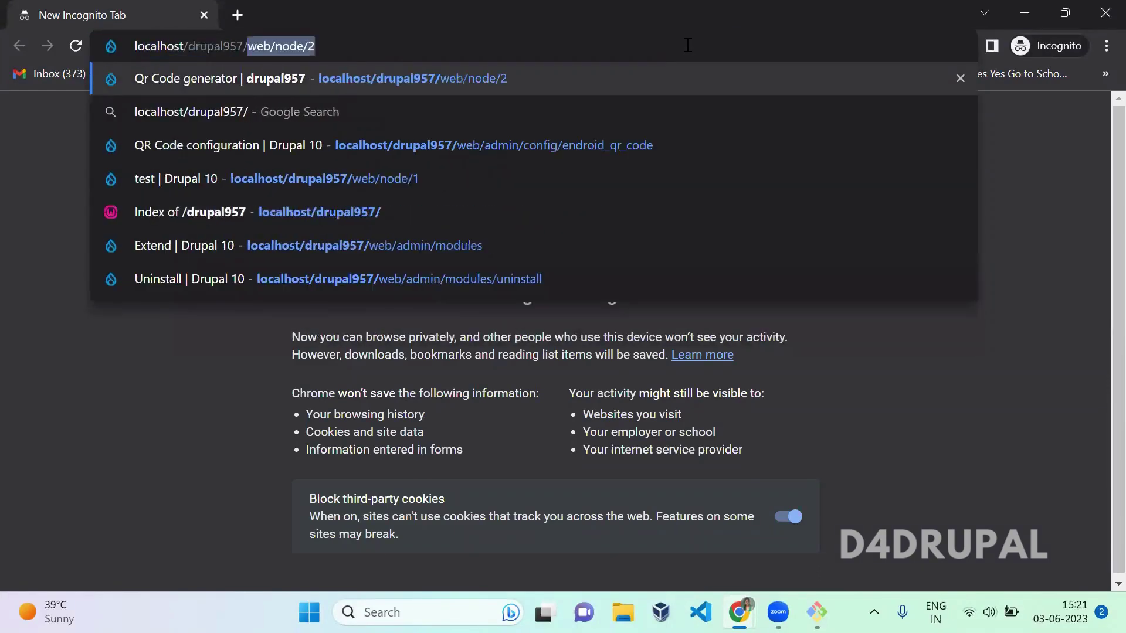
text(web/user)
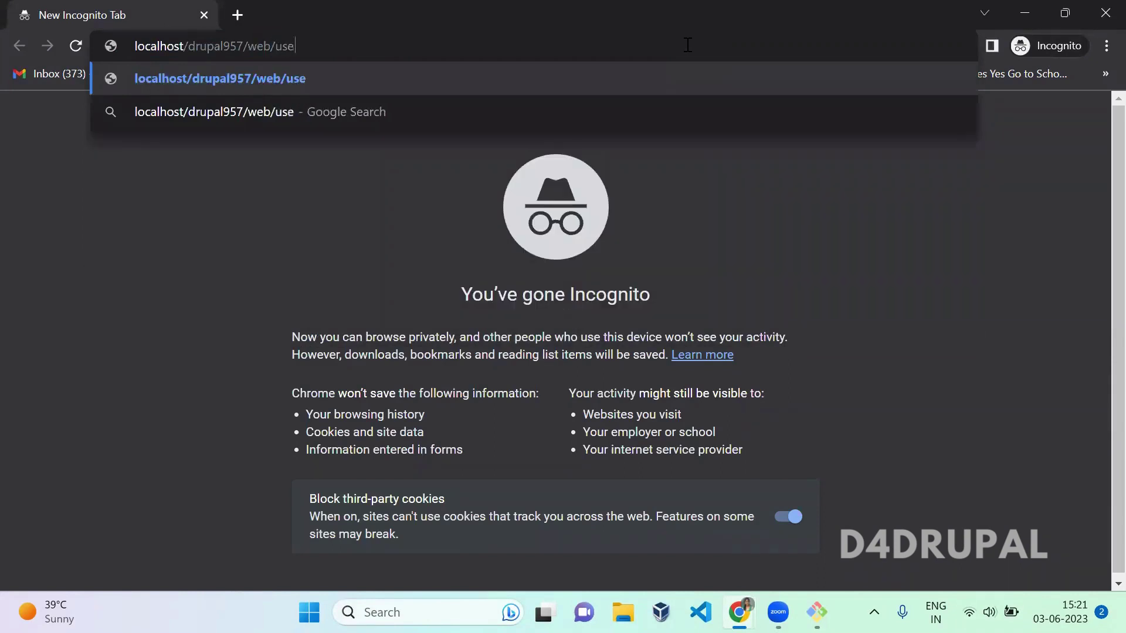
key(Return)
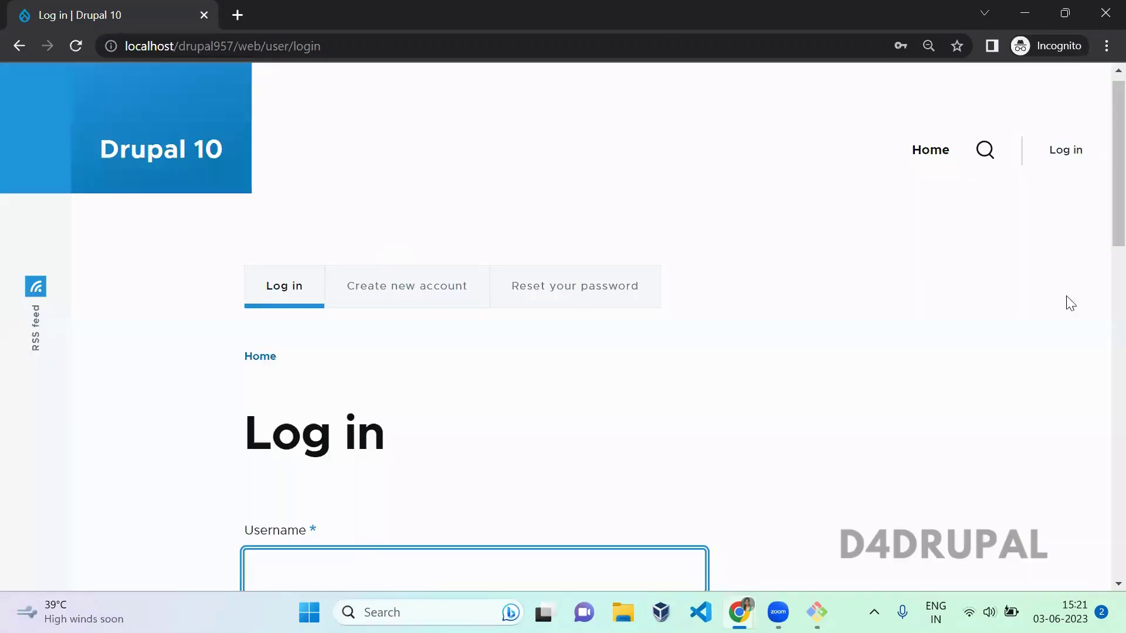
scroll(310, 266, down, 9)
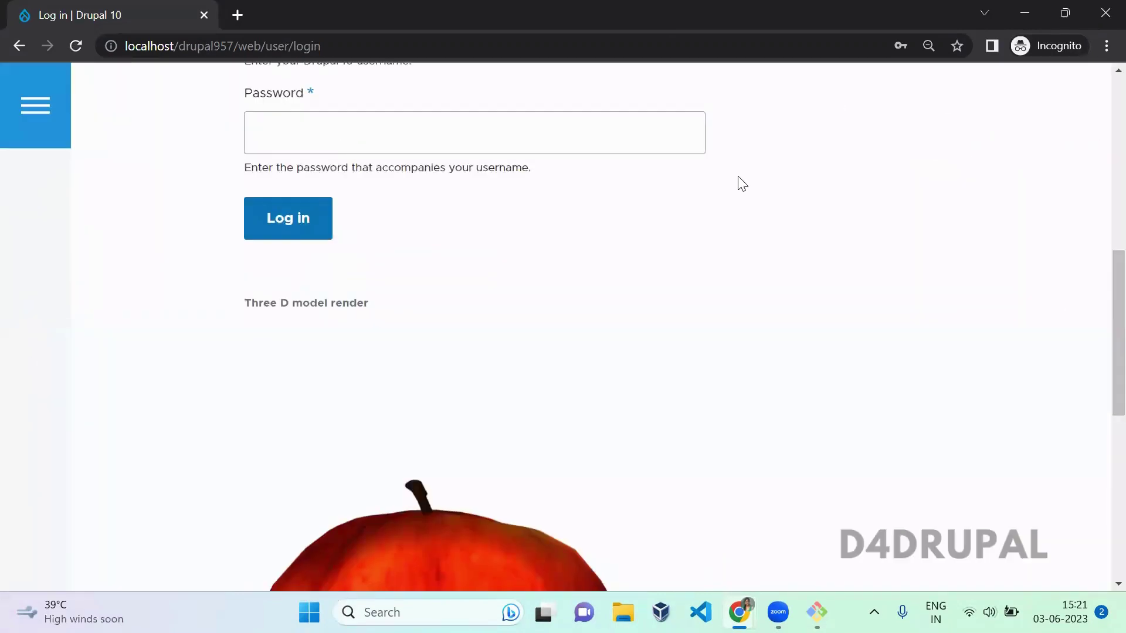
Step: Fill in the authenticated test account's username and password on the login form
drag(1101, 345, 1101, 276)
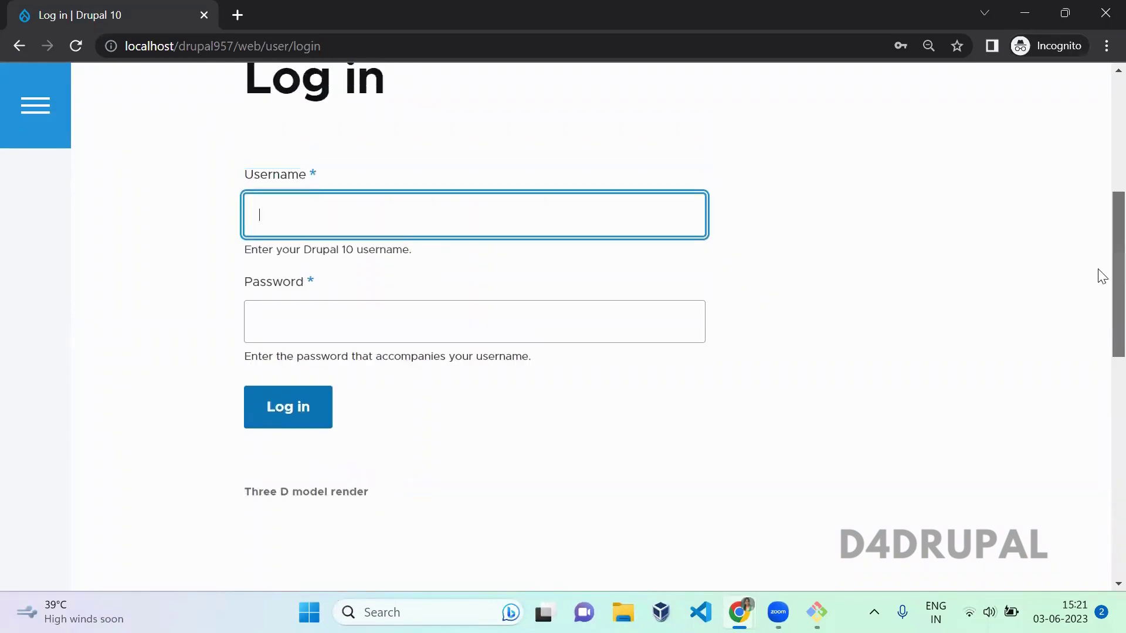
text(authenticated)
key(Tab)
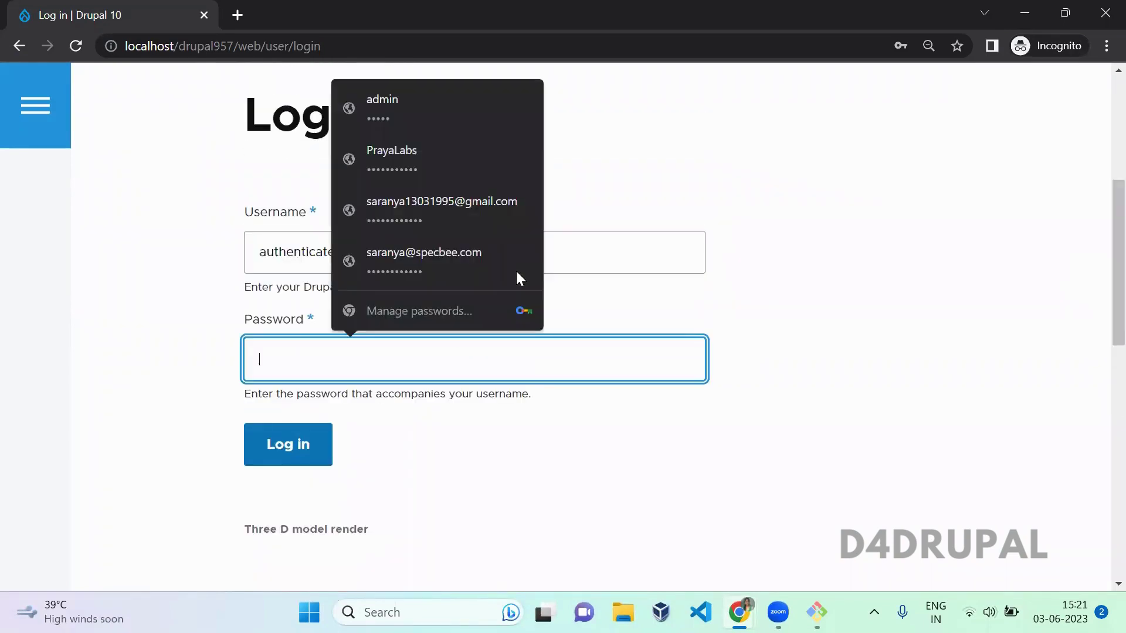
text(a)
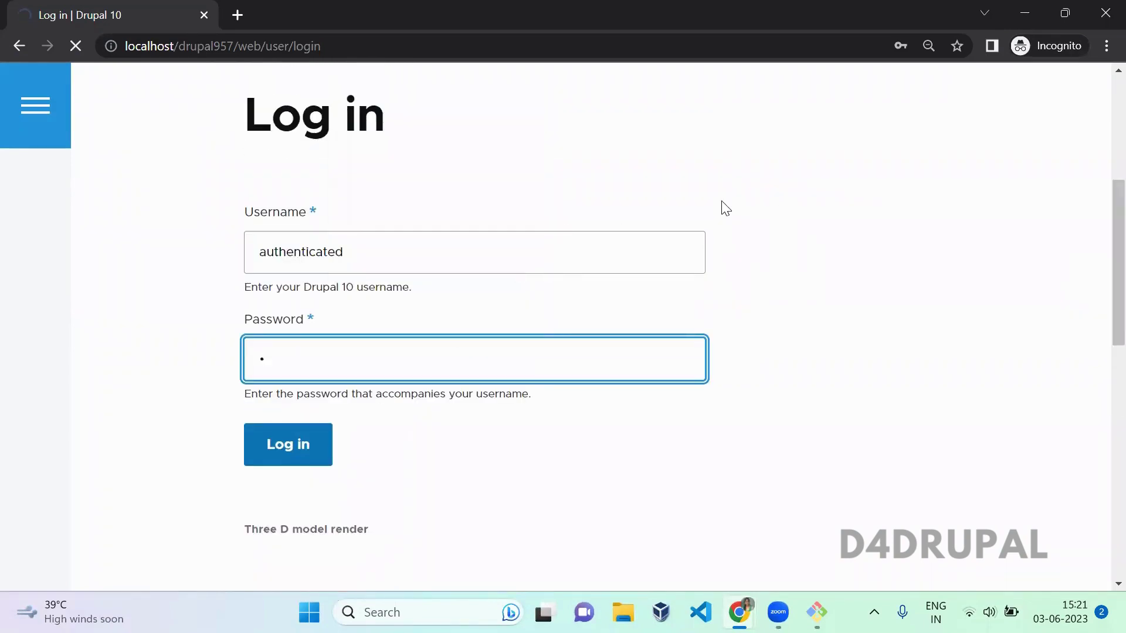
Step: In the admin window, review the Access by Taxonomy scheme and the Tag 1 article page
key(alt+Tab)
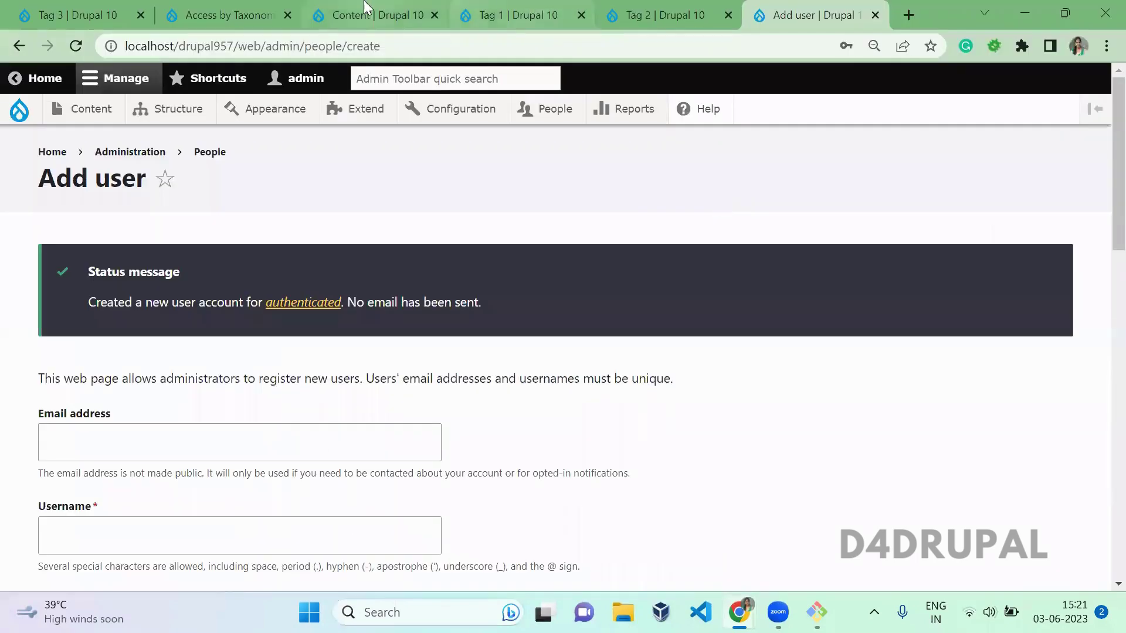
click(234, 7)
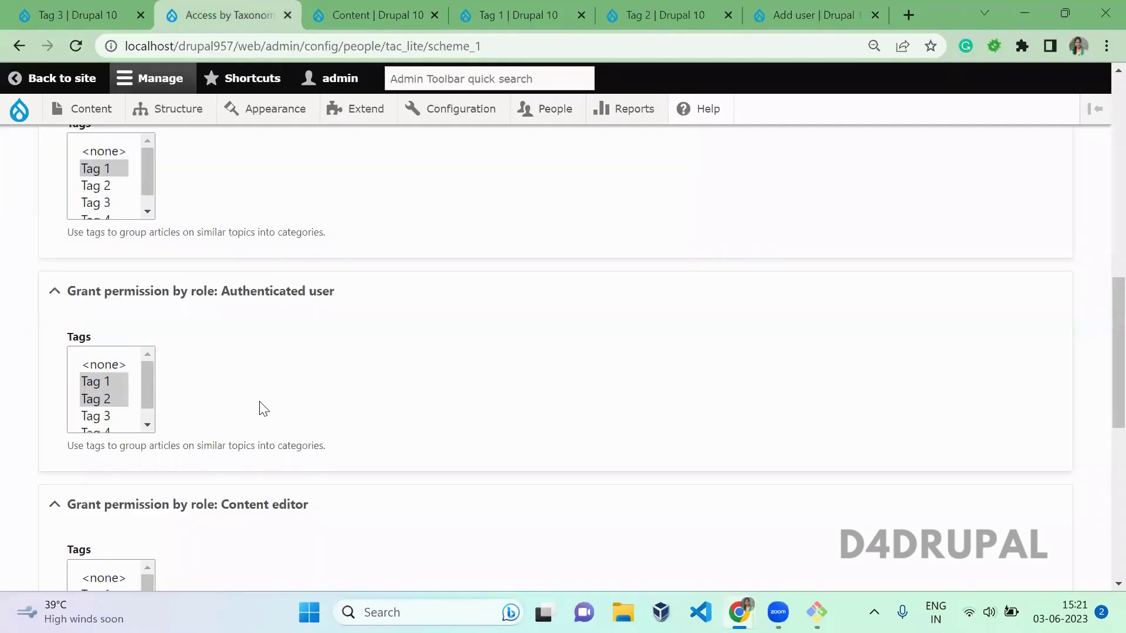
click(444, 13)
click(506, 8)
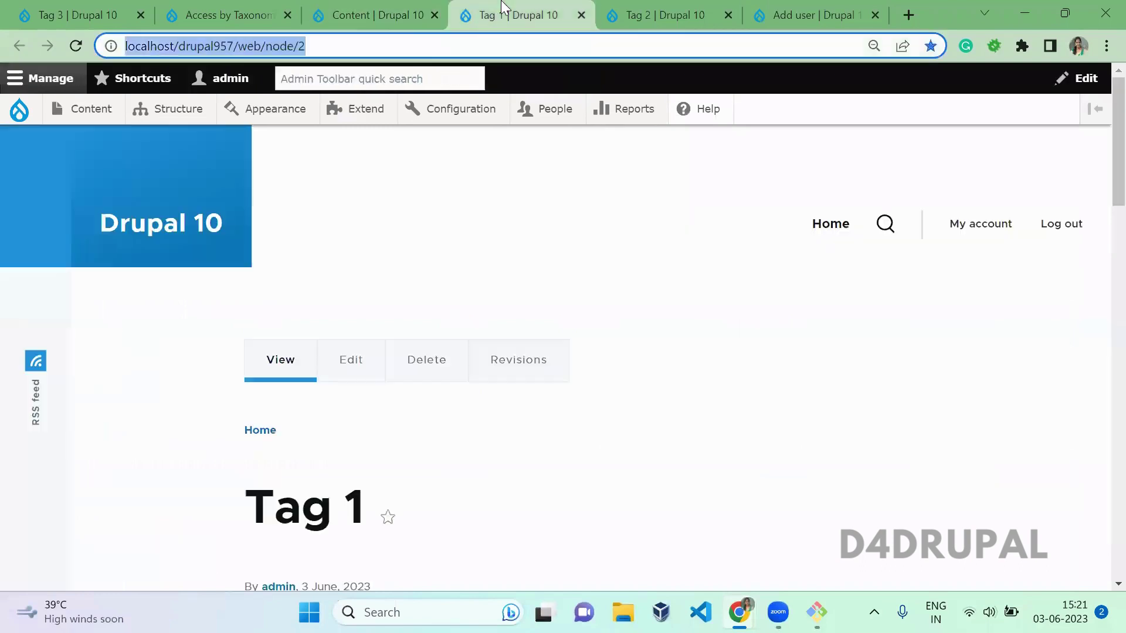
key(alt+Tab)
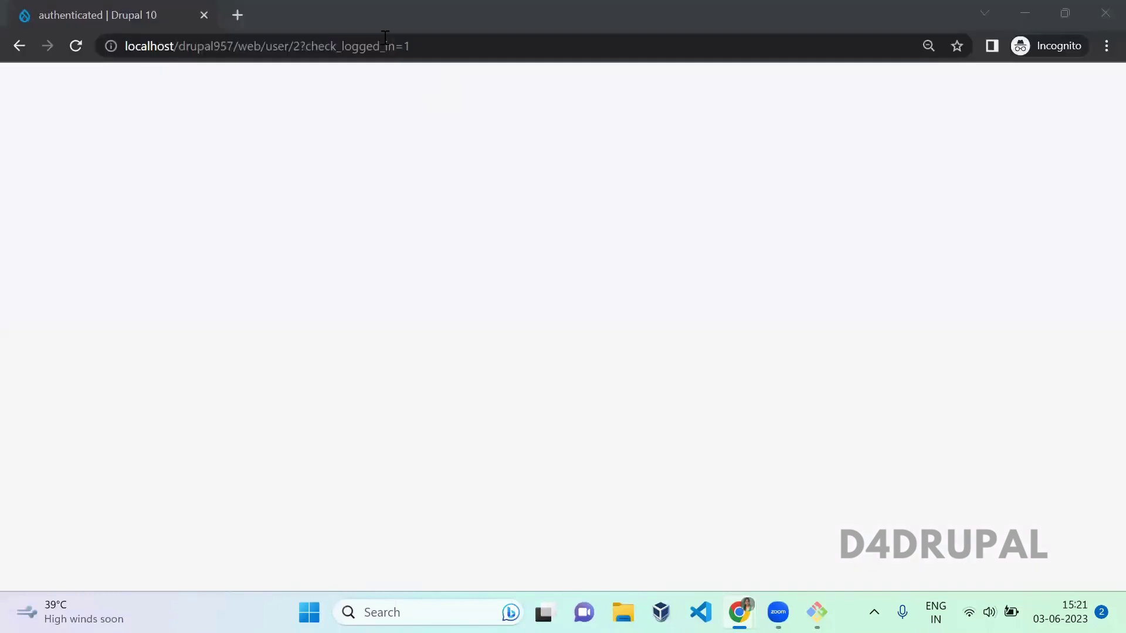
Step: Paste and load the Tag 1 article address in the incognito window
click(383, 47)
text(localhost/drupal957/web/node/2)
key(Return)
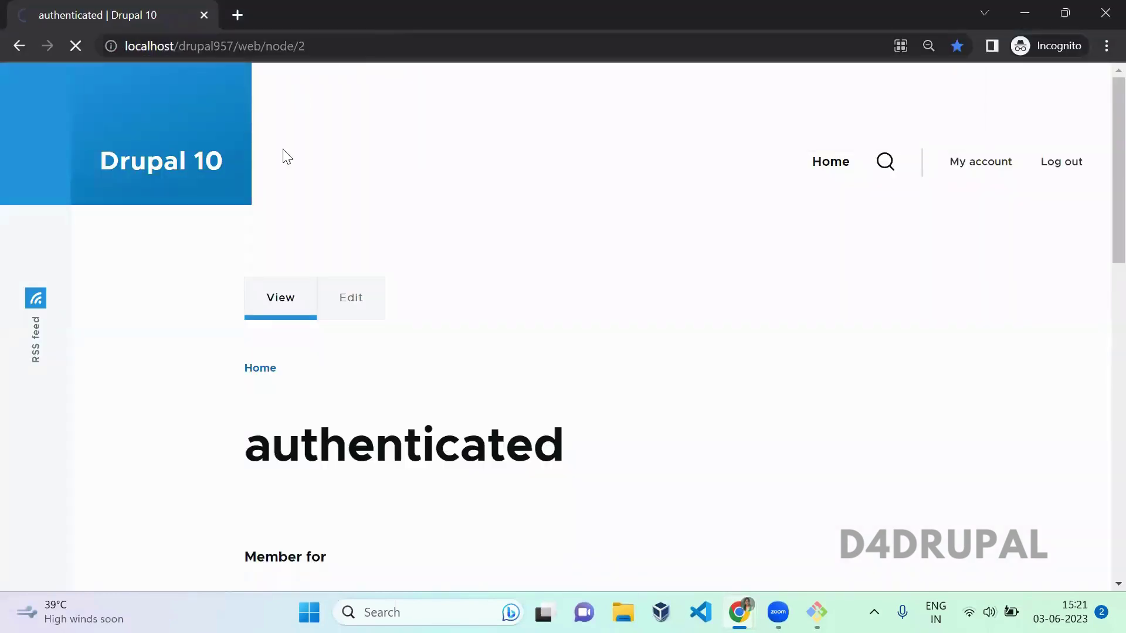
Step: Load the Tag 2 article in the incognito window, then return to the admin content list
key(alt+Tab)
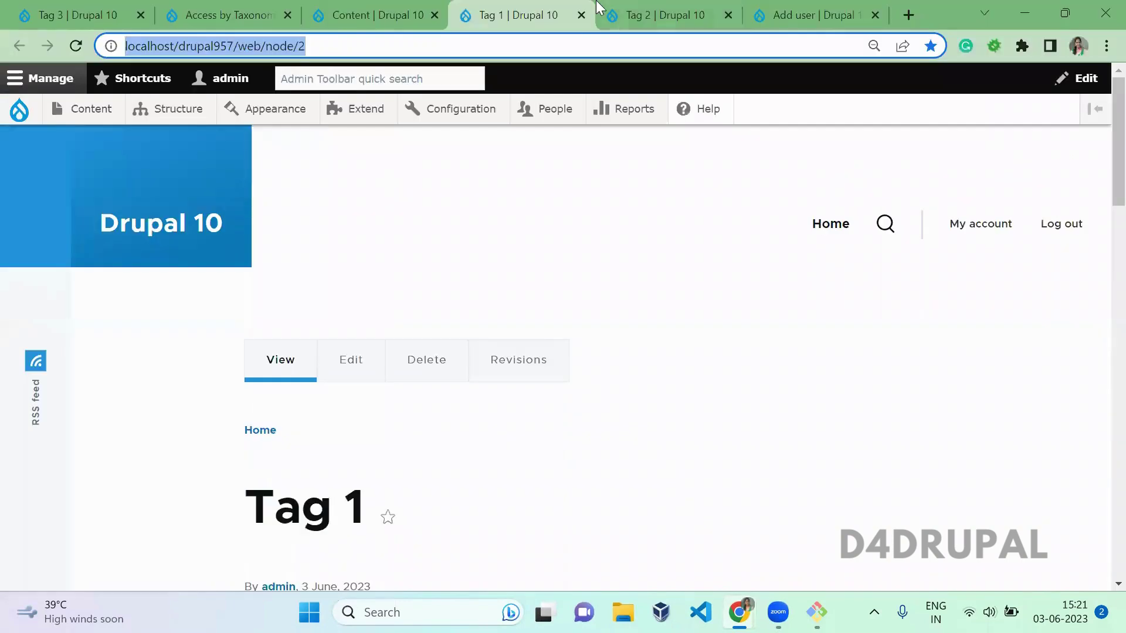
click(648, 14)
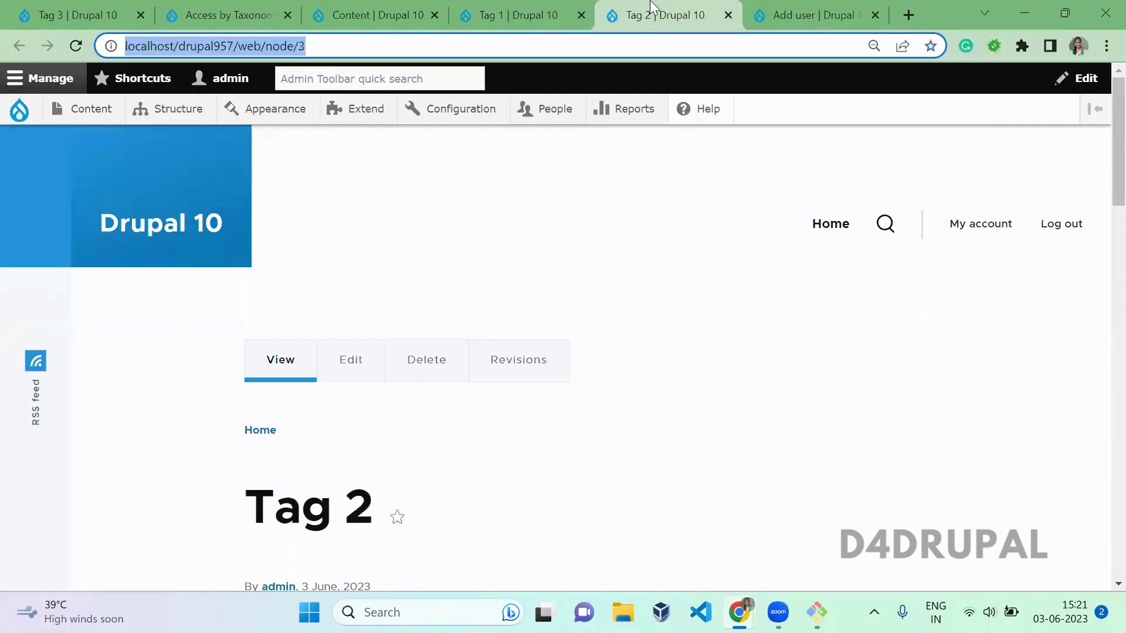
key(alt+Tab)
click(541, 40)
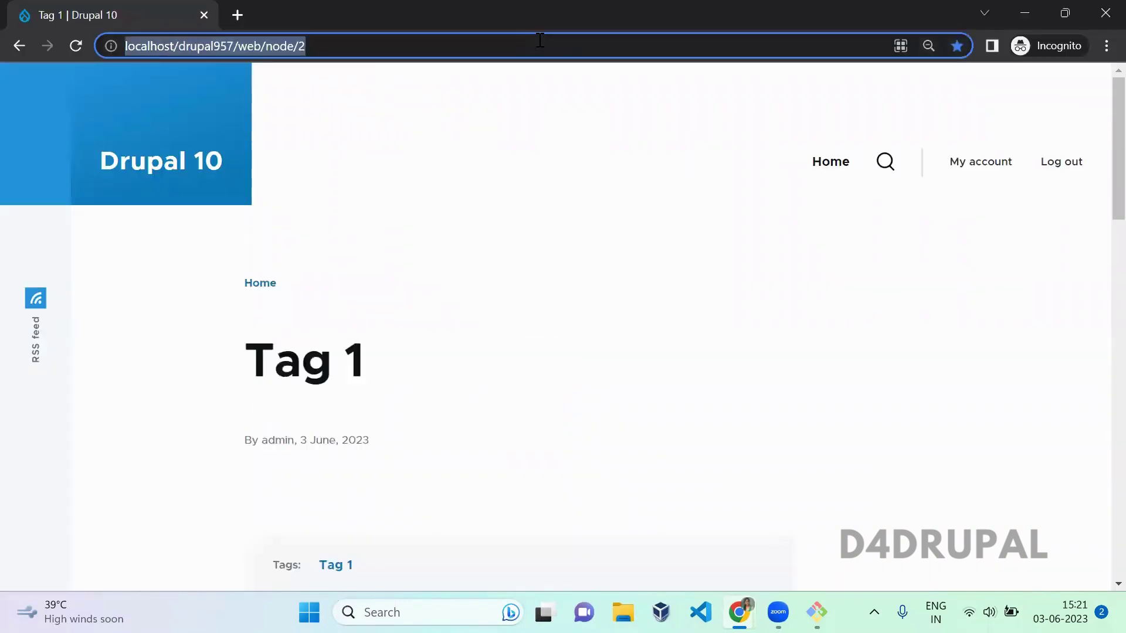
text(localhost/drupal957/web/node/3)
key(Return)
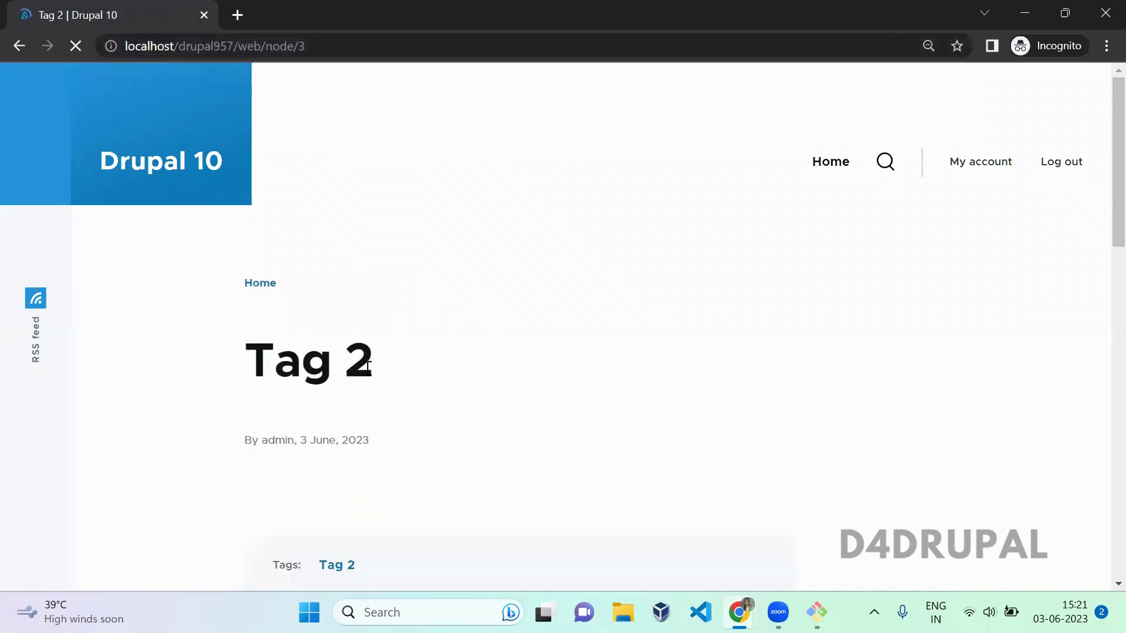
drag(368, 360, 253, 367)
key(alt+Tab)
click(373, 13)
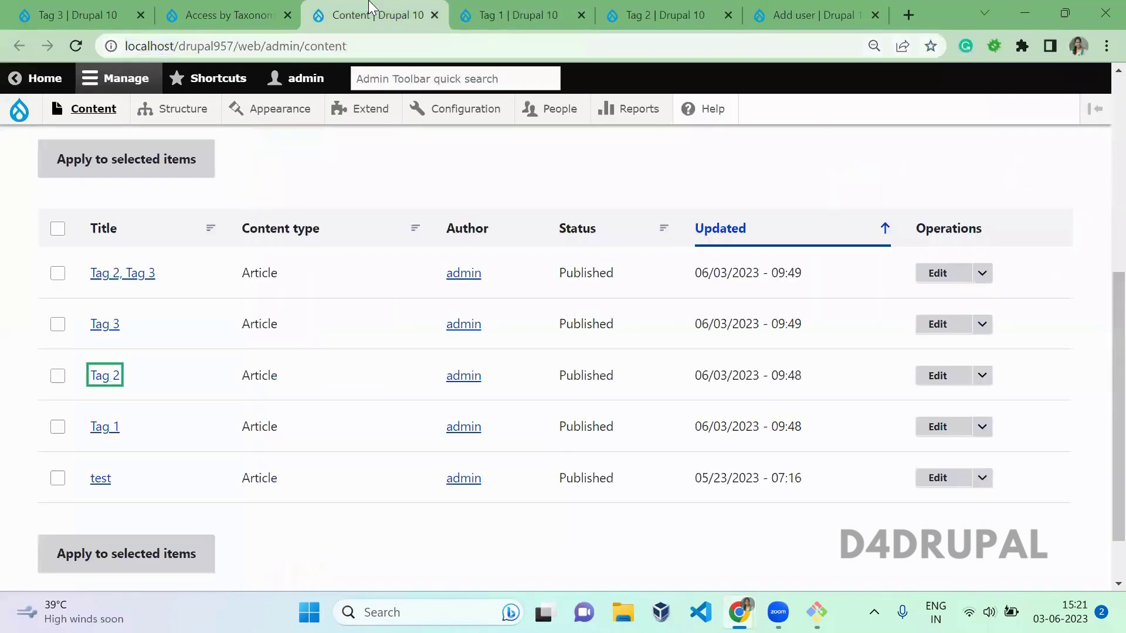
Step: Open the Tag 3 article as the incognito user, who is denied access
ctrl+click(105, 325)
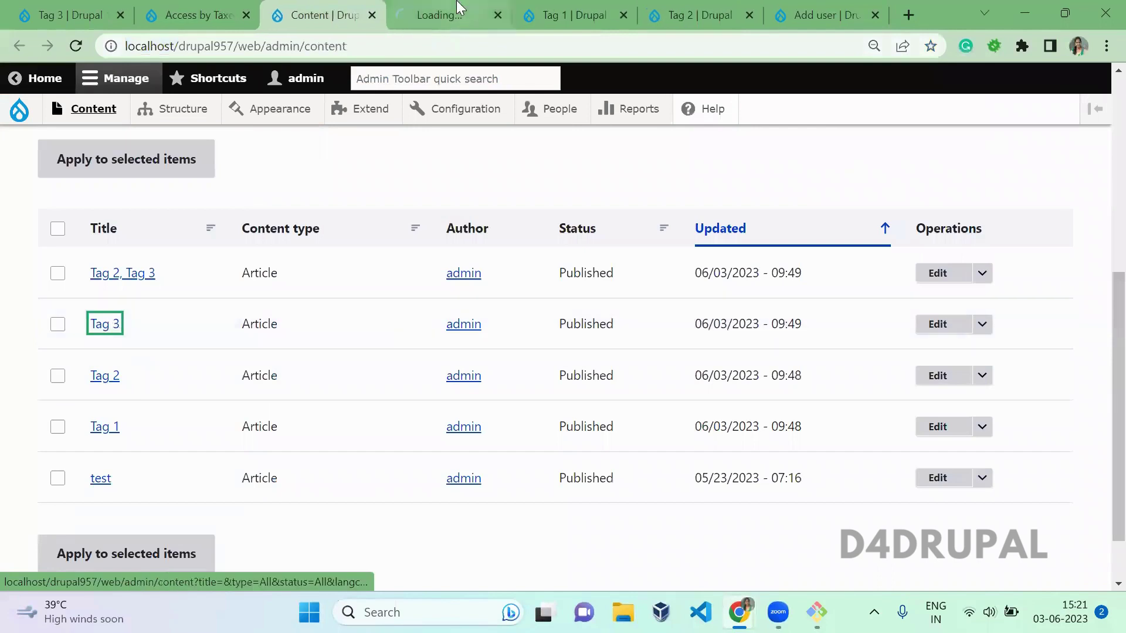
click(429, 14)
click(393, 51)
key(ctrl+c)
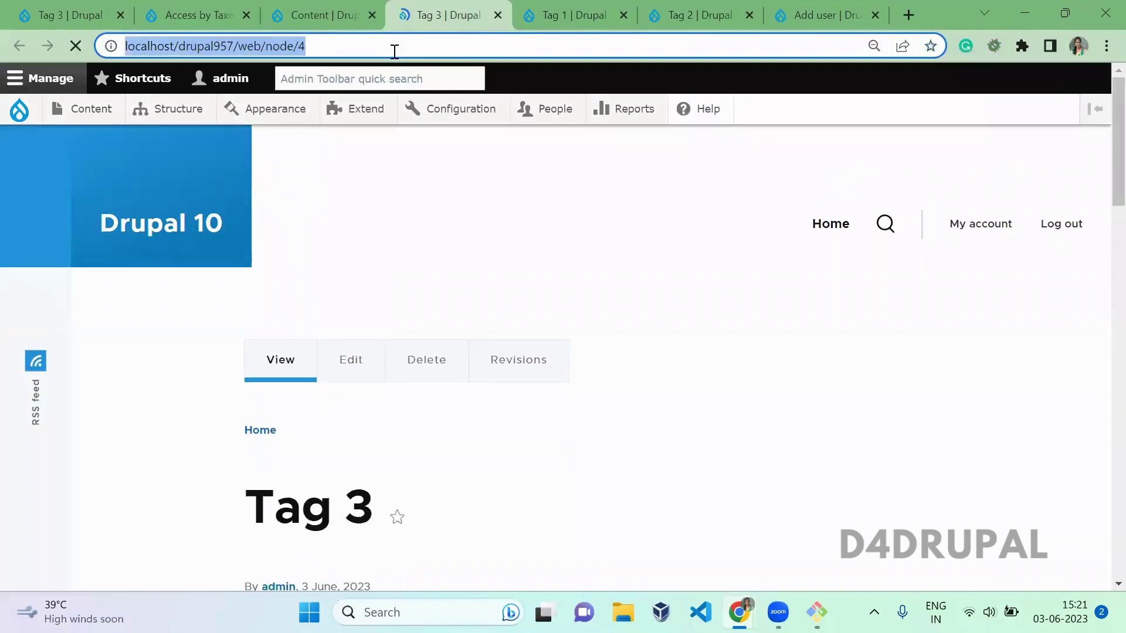
key(alt+Tab)
click(395, 52)
key(ctrl+v)
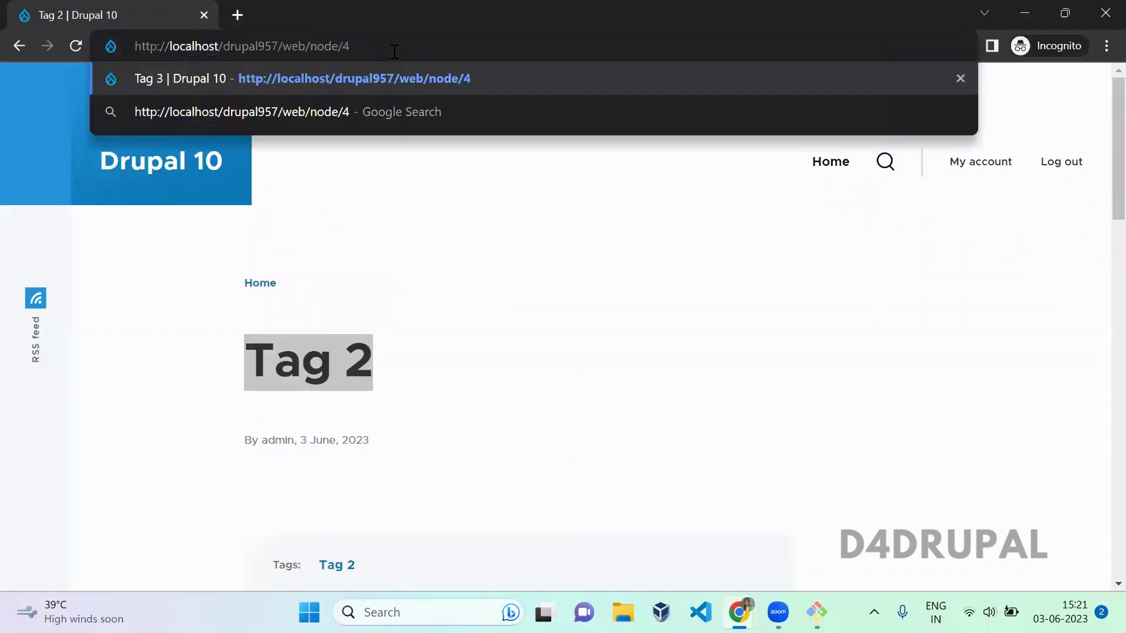
key(Return)
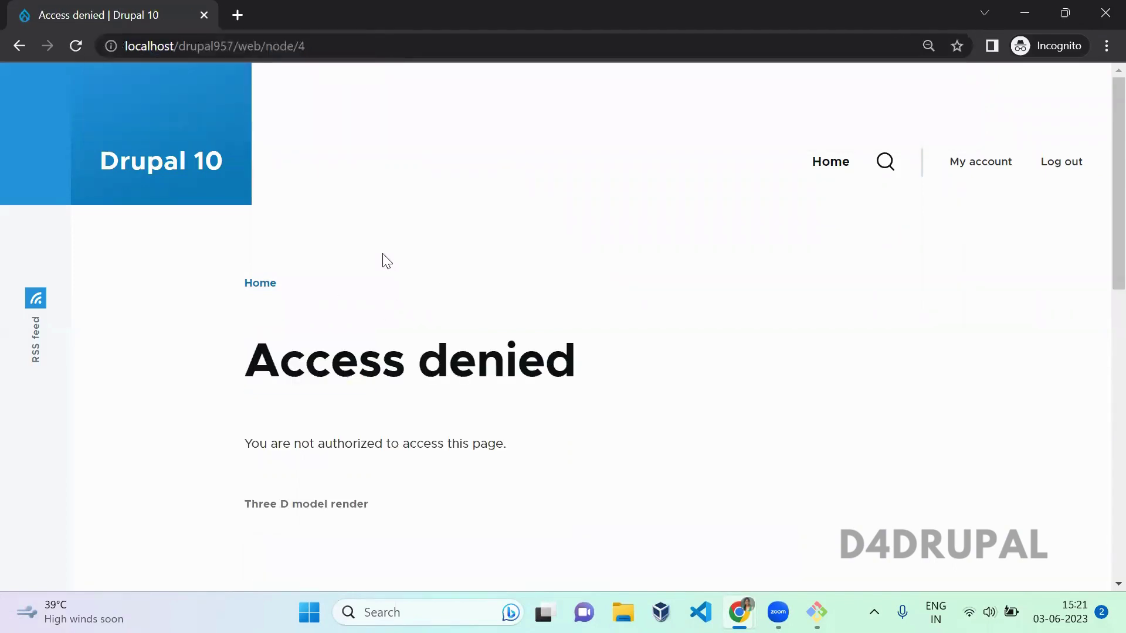
Step: Back in the admin window, return to the content list and open the Tag 2, Tag 3 article
key(alt+Tab)
click(404, 176)
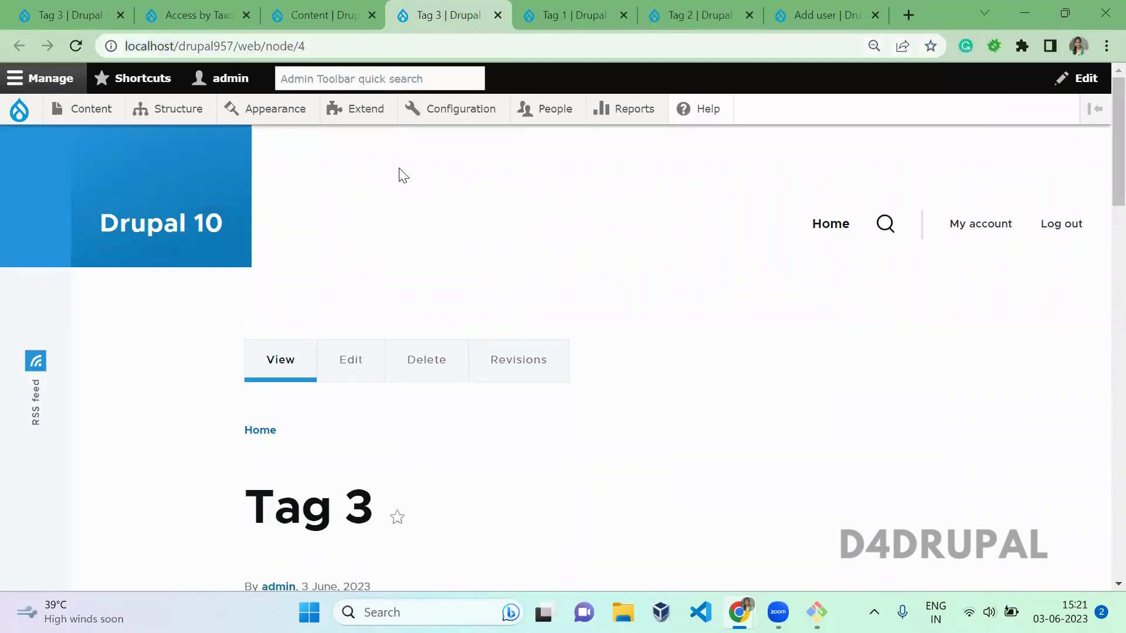
click(730, 10)
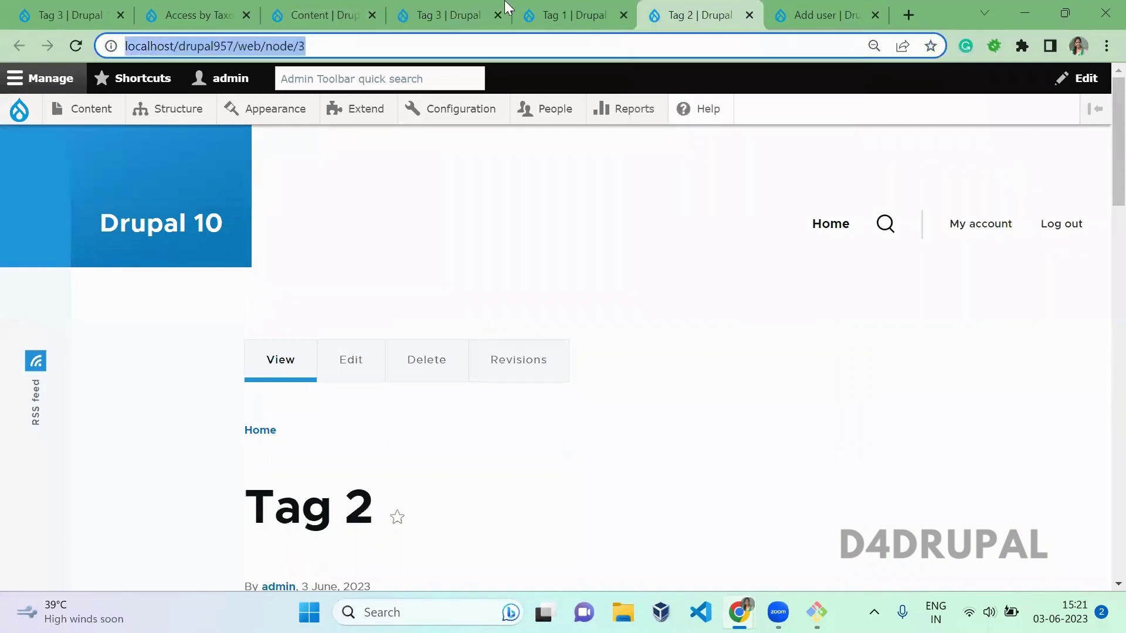
click(473, 8)
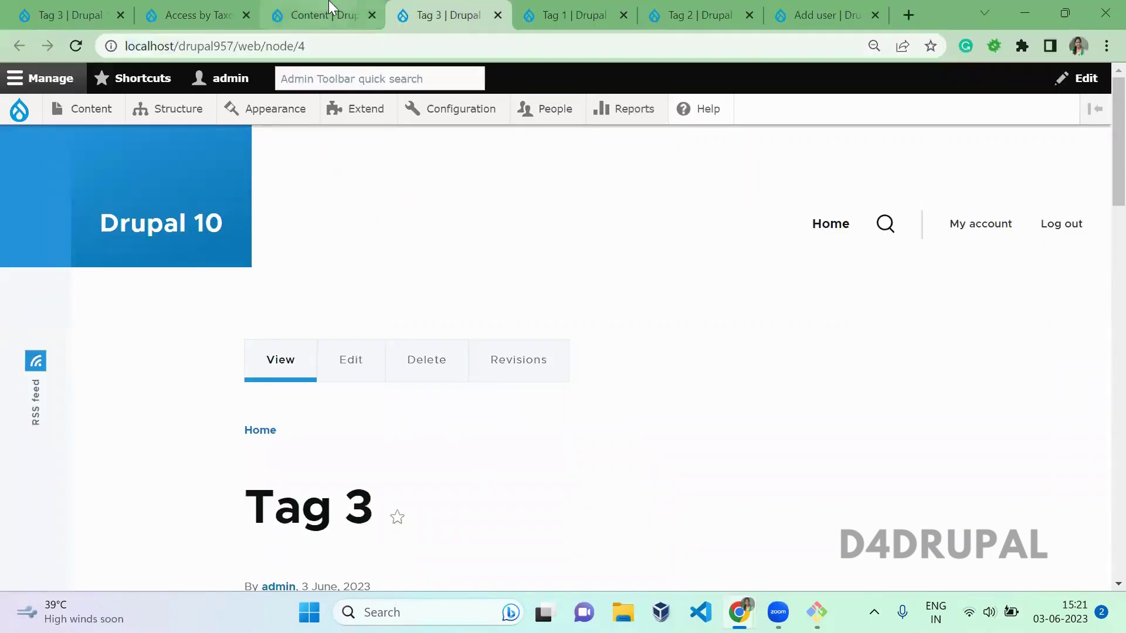
click(330, 7)
ctrl+click(138, 273)
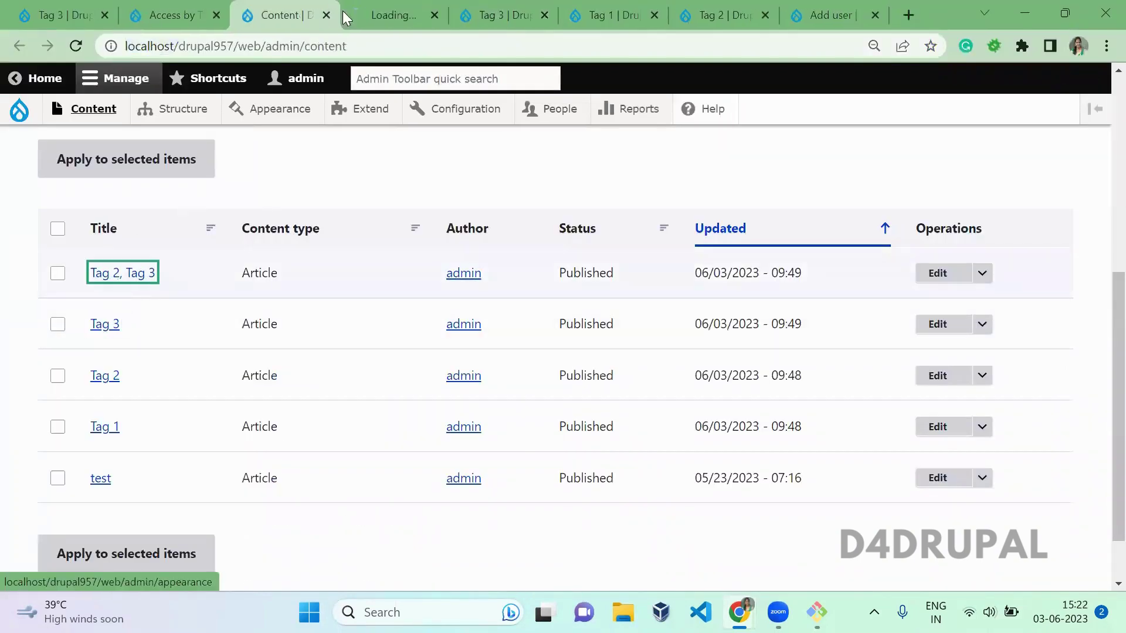
Step: Load the Tag 2, Tag 3 article's node/5 address in the incognito window, getting Access denied
click(351, 14)
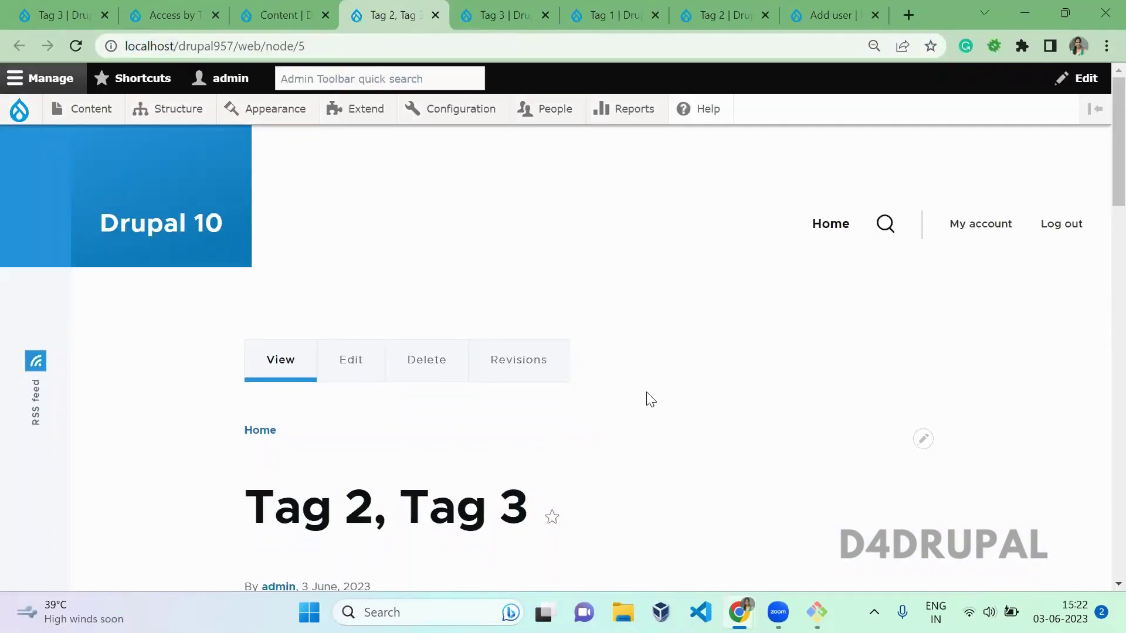
scroll(646, 398, down, 3)
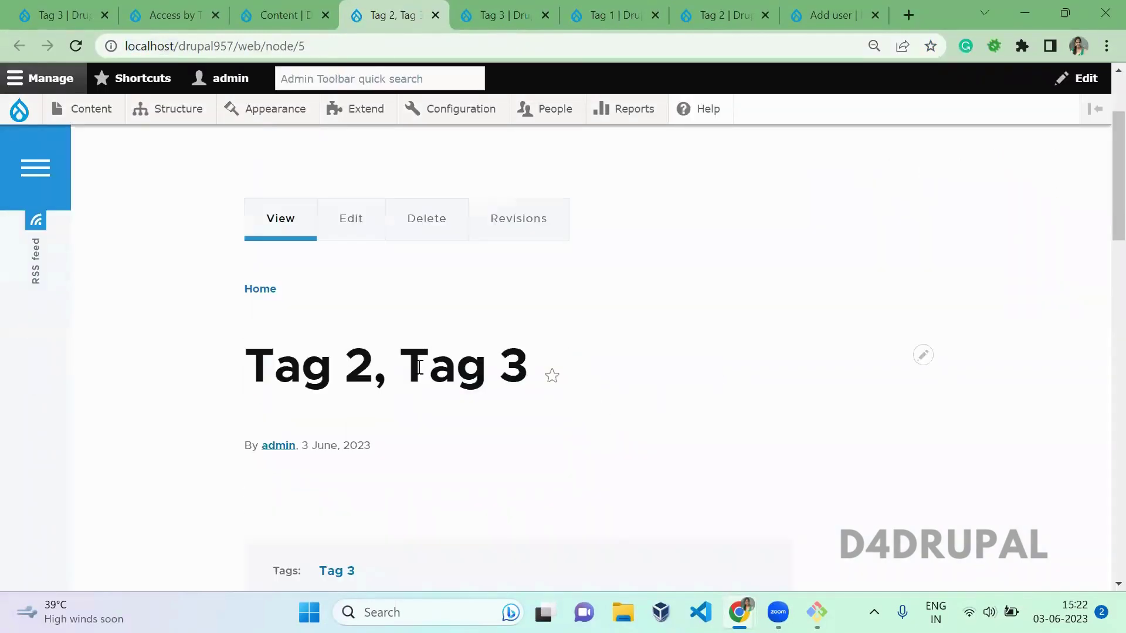
drag(409, 369, 535, 373)
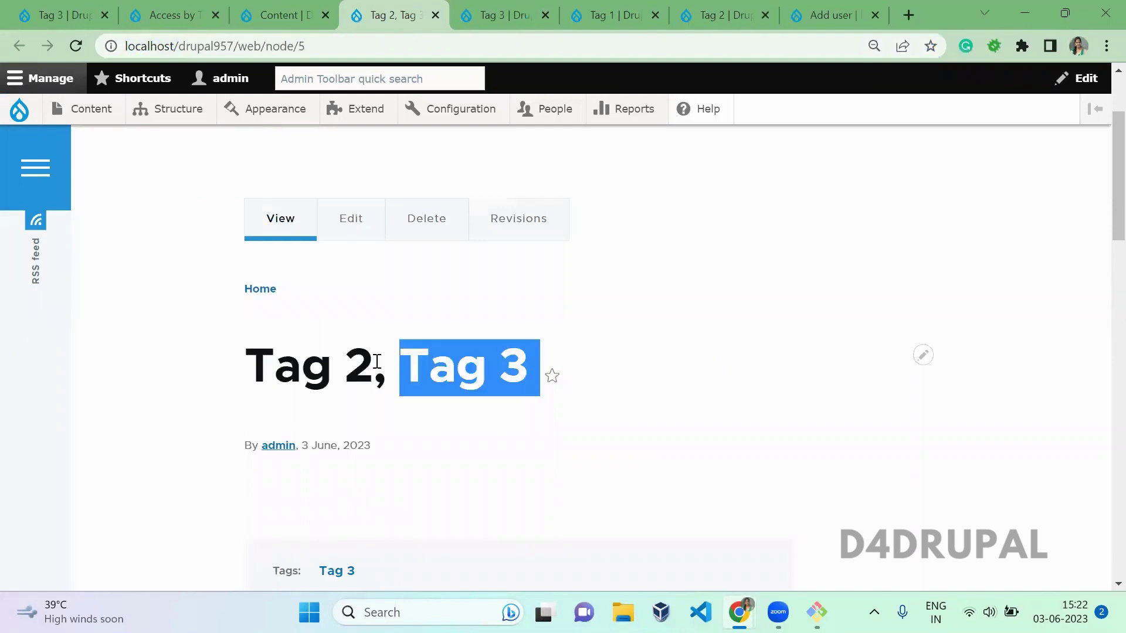
drag(377, 361, 247, 363)
click(390, 305)
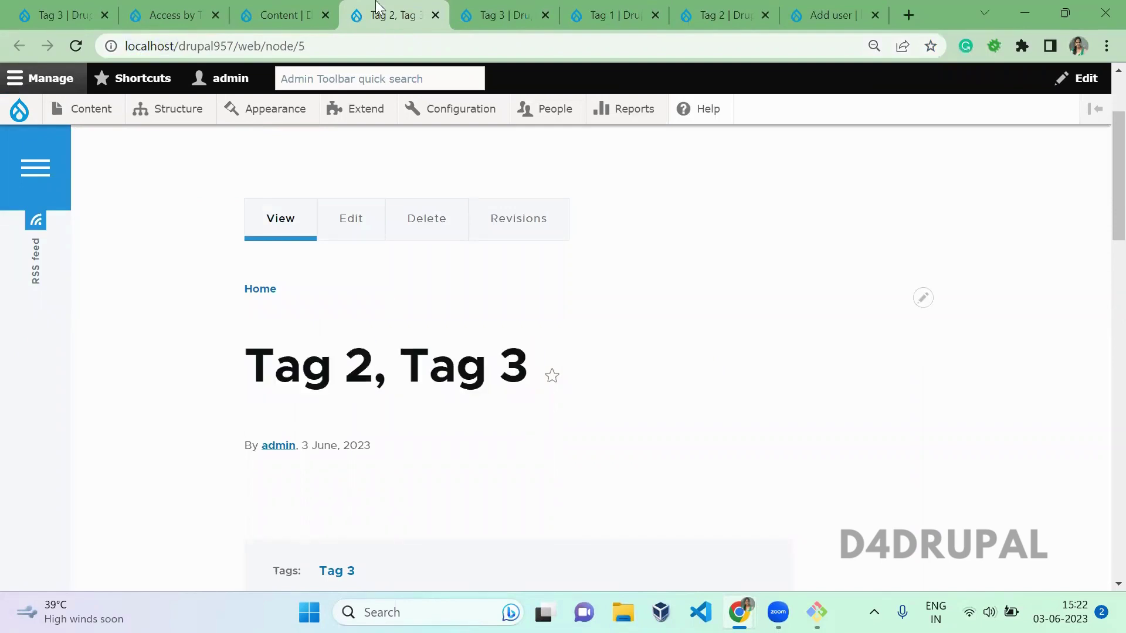
click(354, 44)
key(ctrl+c)
key(alt+Tab)
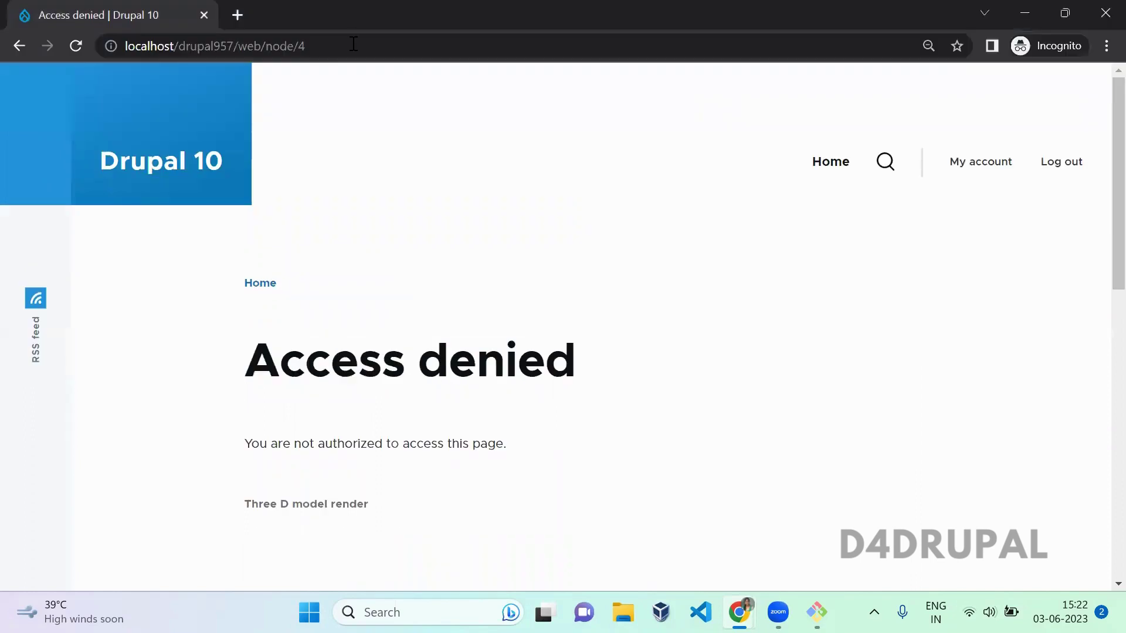
click(354, 44)
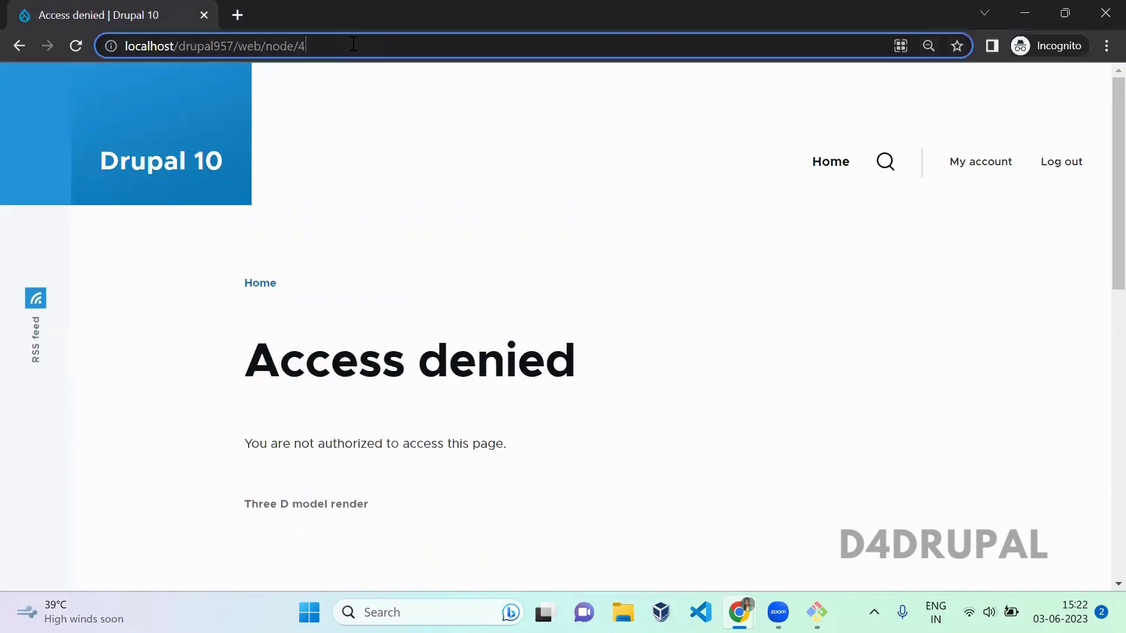
key(ctrl+v)
key(Return)
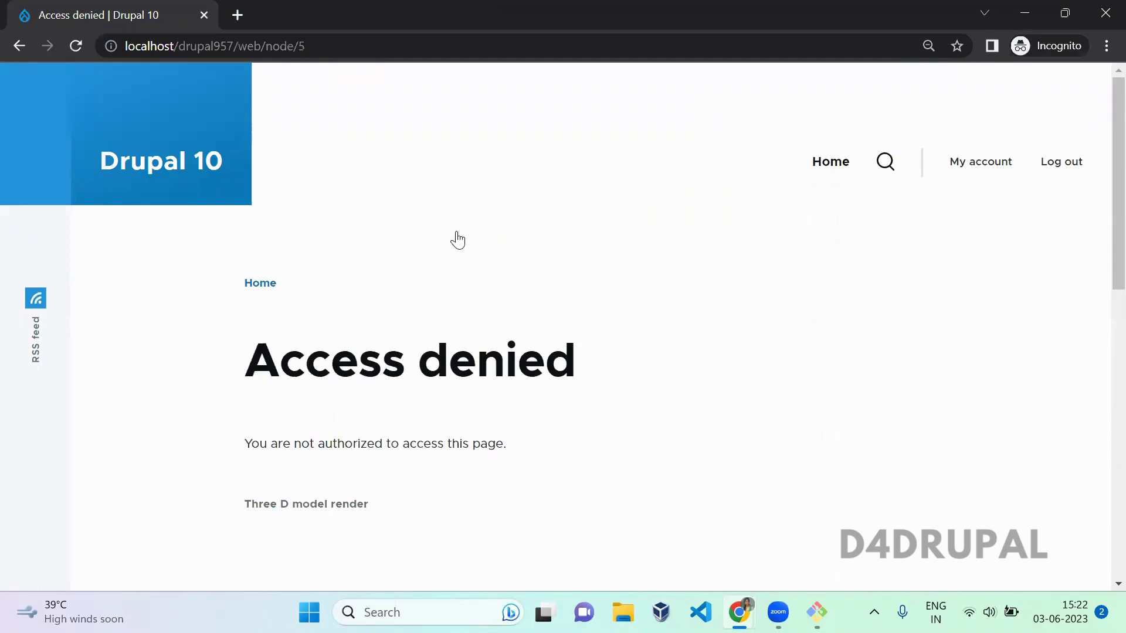
key(alt+Tab)
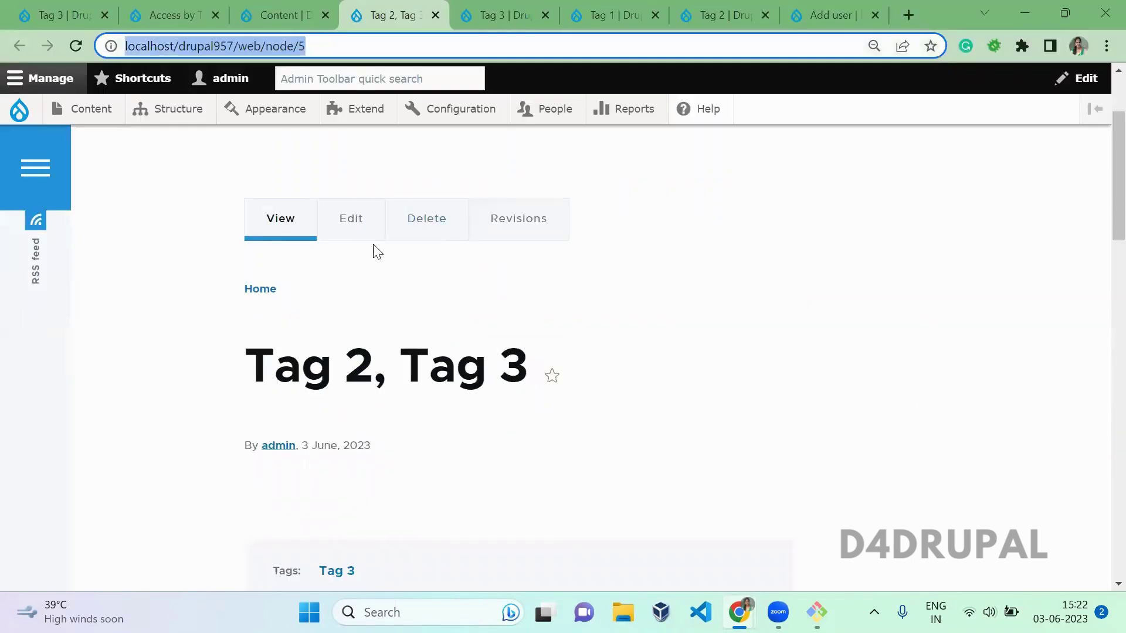
Step: Add Tag 2 to the article's Tags so it reads Tag 3, Tag 2, save, and reload node/5 incognito
click(367, 241)
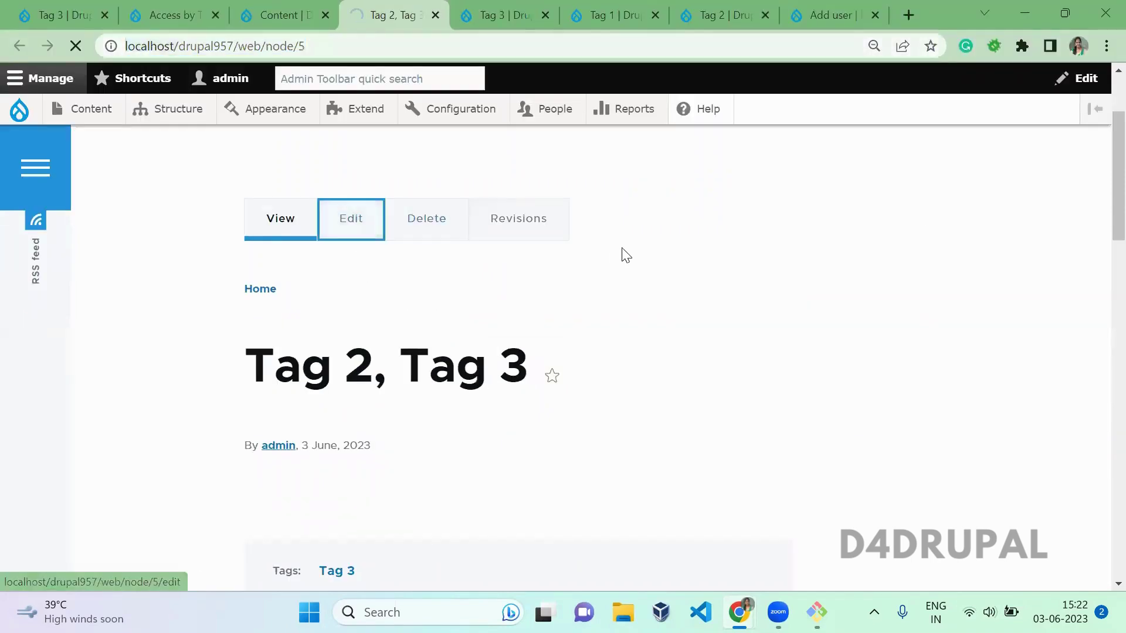
scroll(1101, 309, down, 5)
scroll(1102, 309, down, 1)
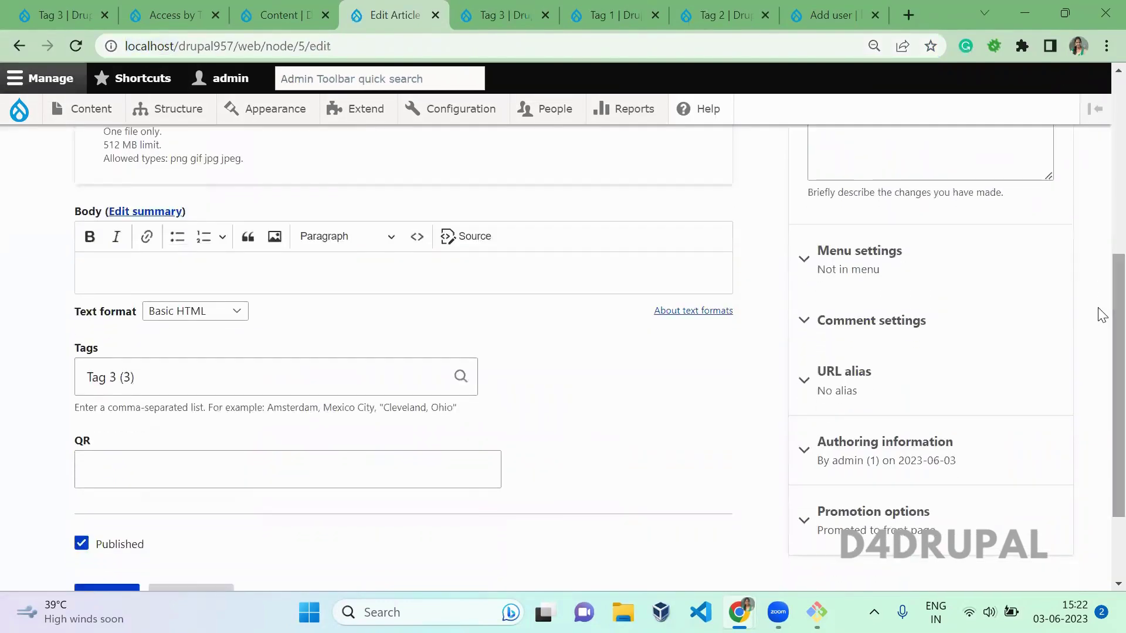
click(235, 374)
text(,)
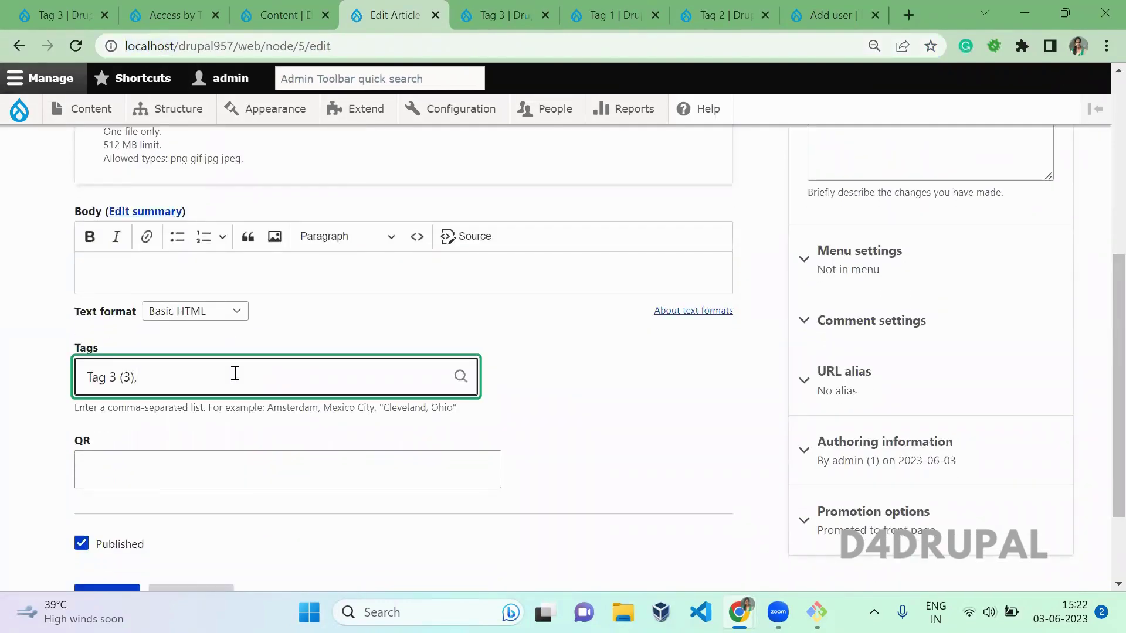
text( tag)
click(195, 418)
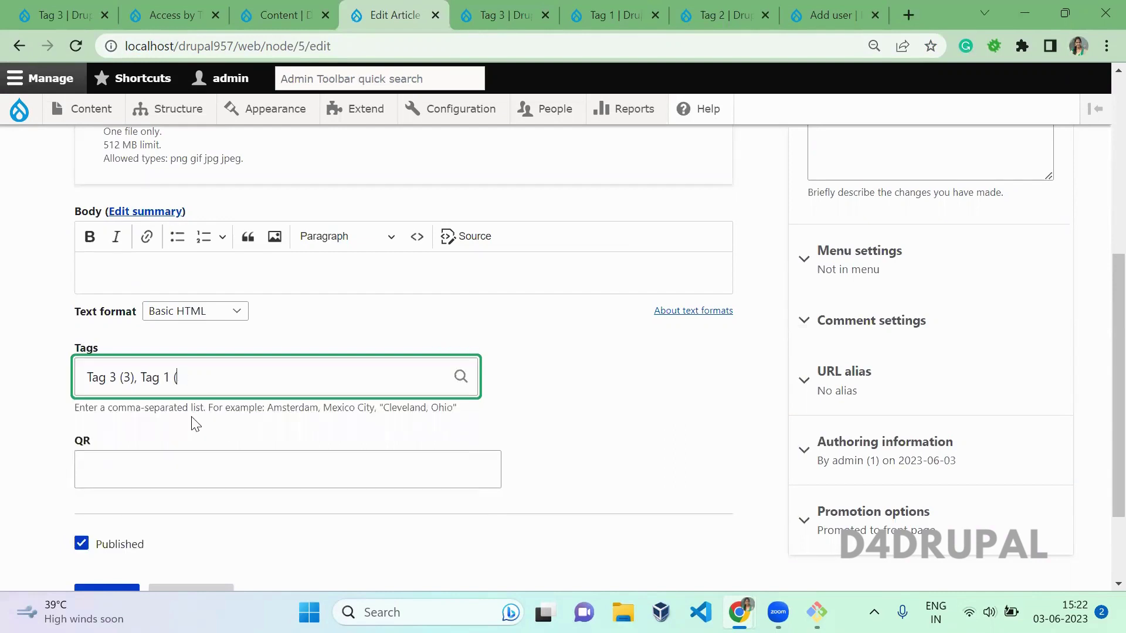
text(2)
click(184, 418)
scroll(1098, 326, down, 2)
click(112, 491)
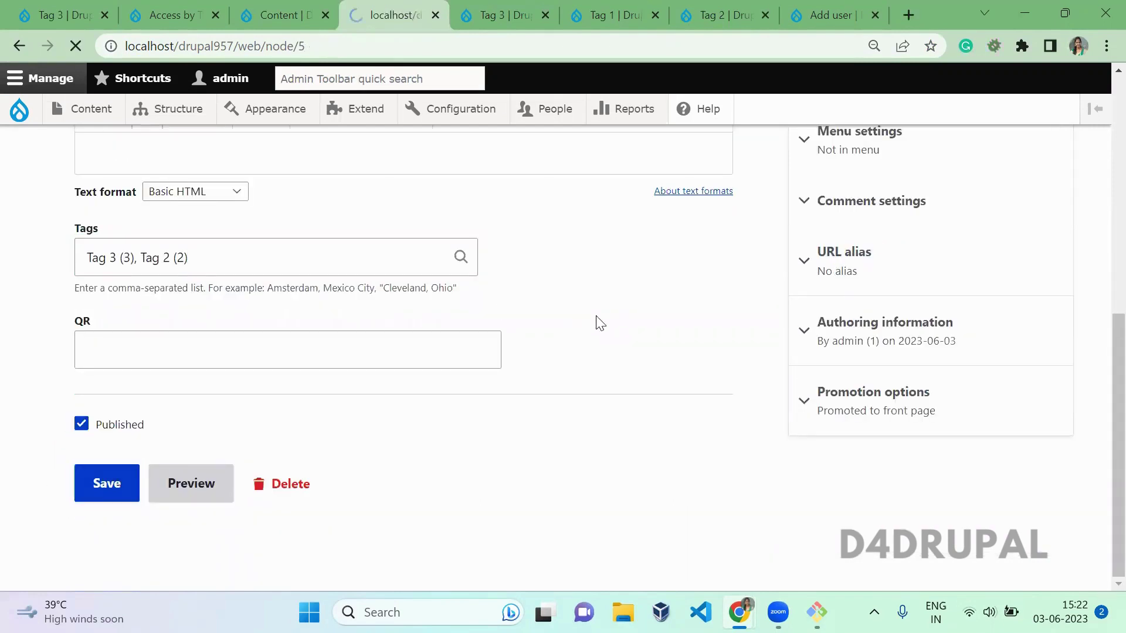
scroll(594, 313, down, 1)
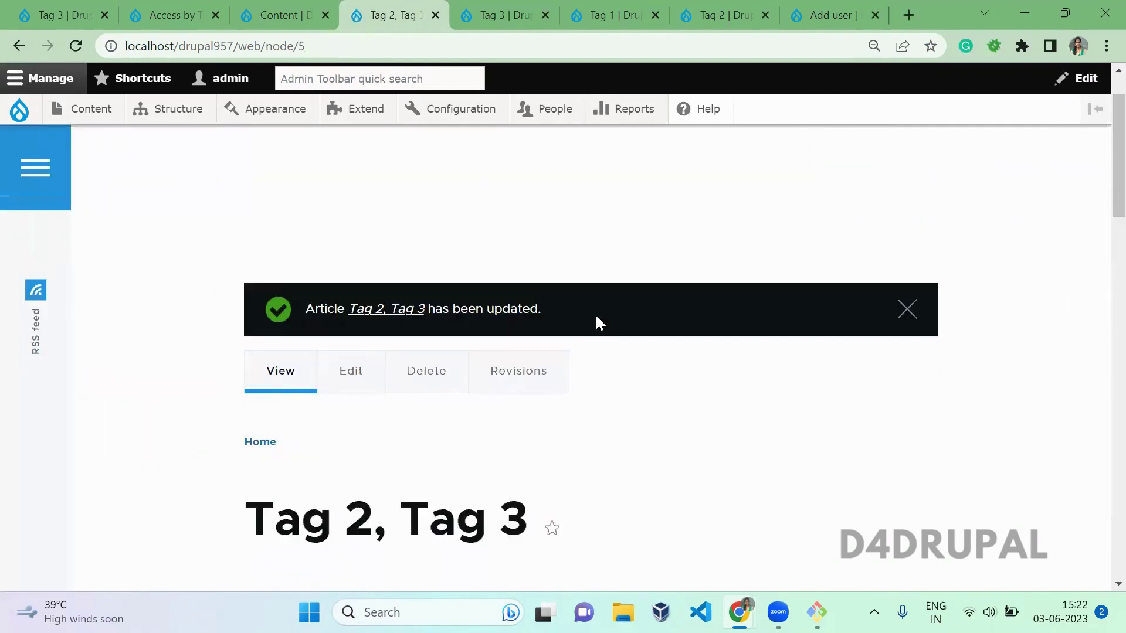
key(alt+Tab)
key(F5)
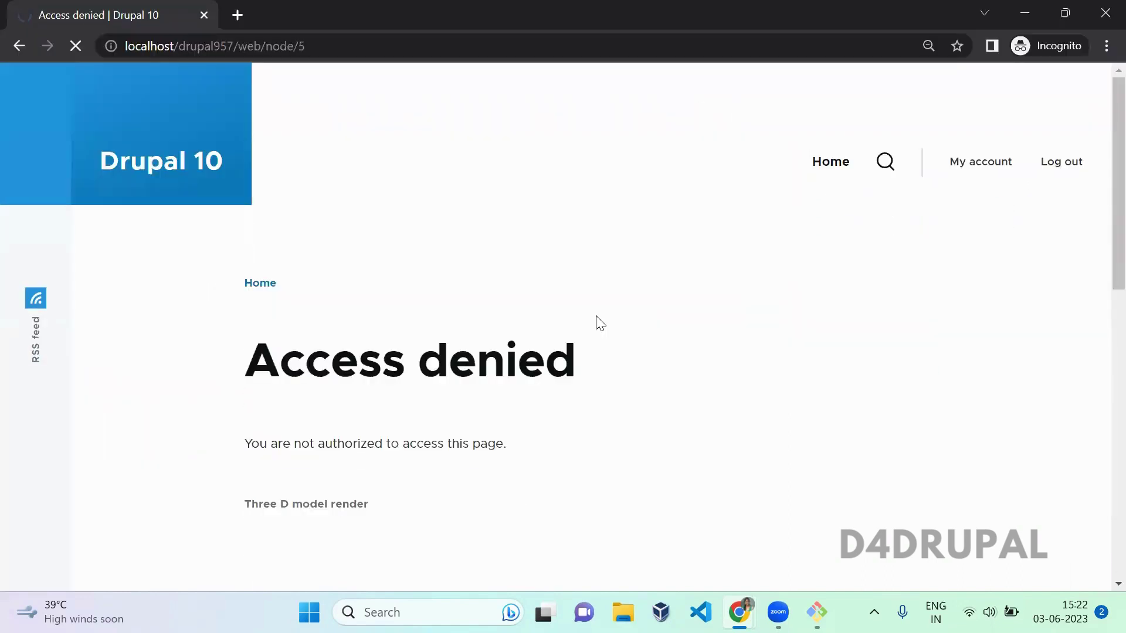
Step: Check the incognito user now sees the Tag 2, Tag 3 article at node/5, then return to admin
scroll(600, 322, down, 1)
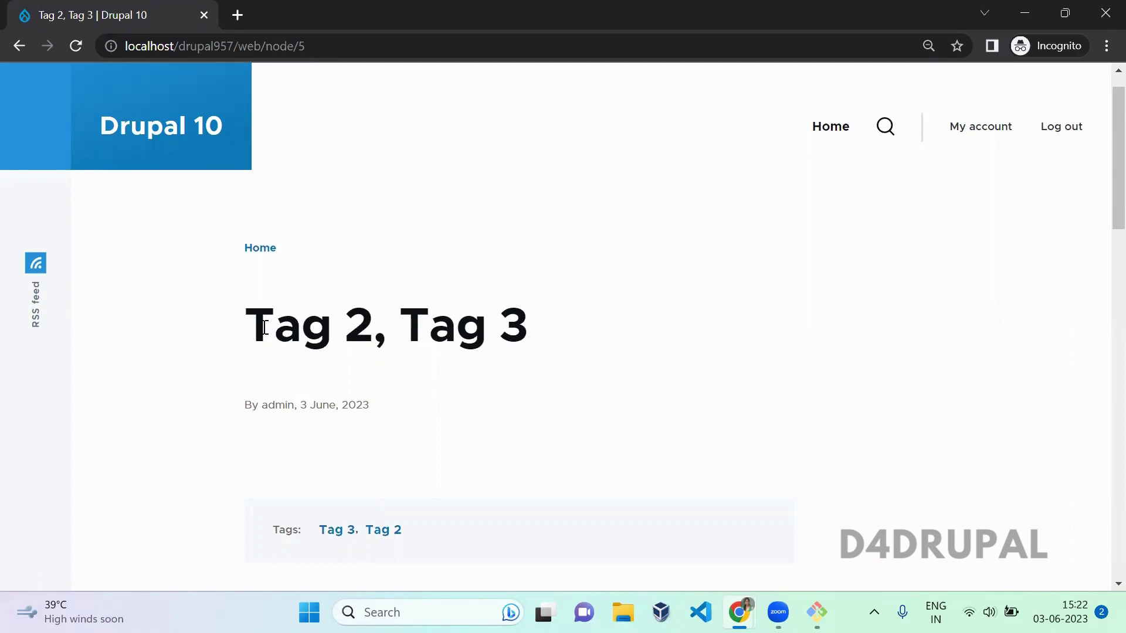
drag(265, 327, 373, 329)
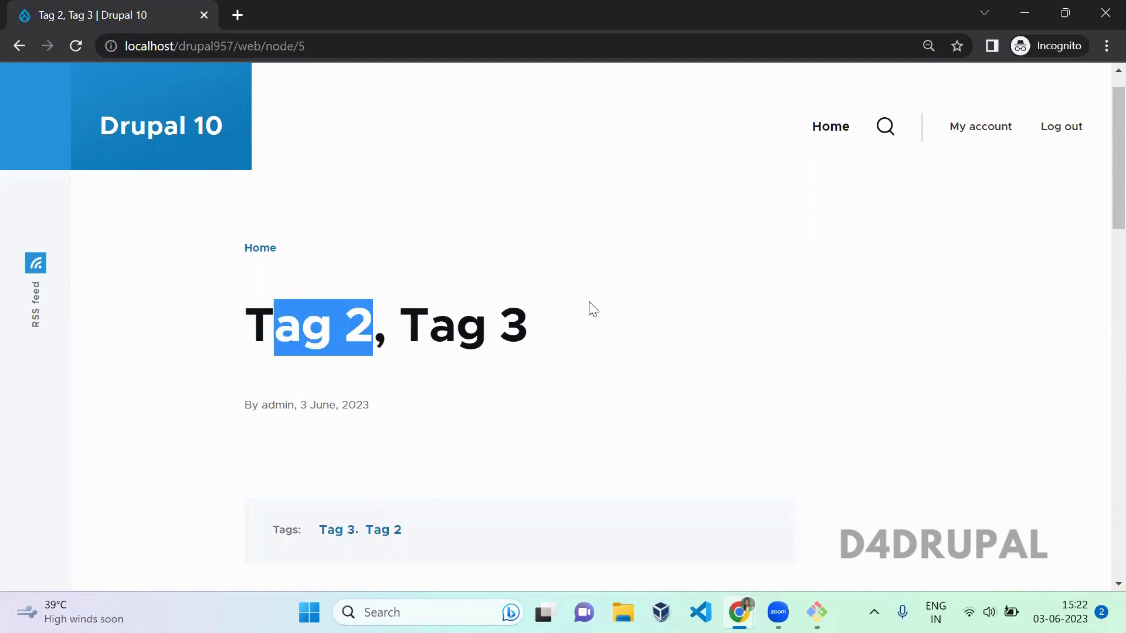
key(alt+Tab)
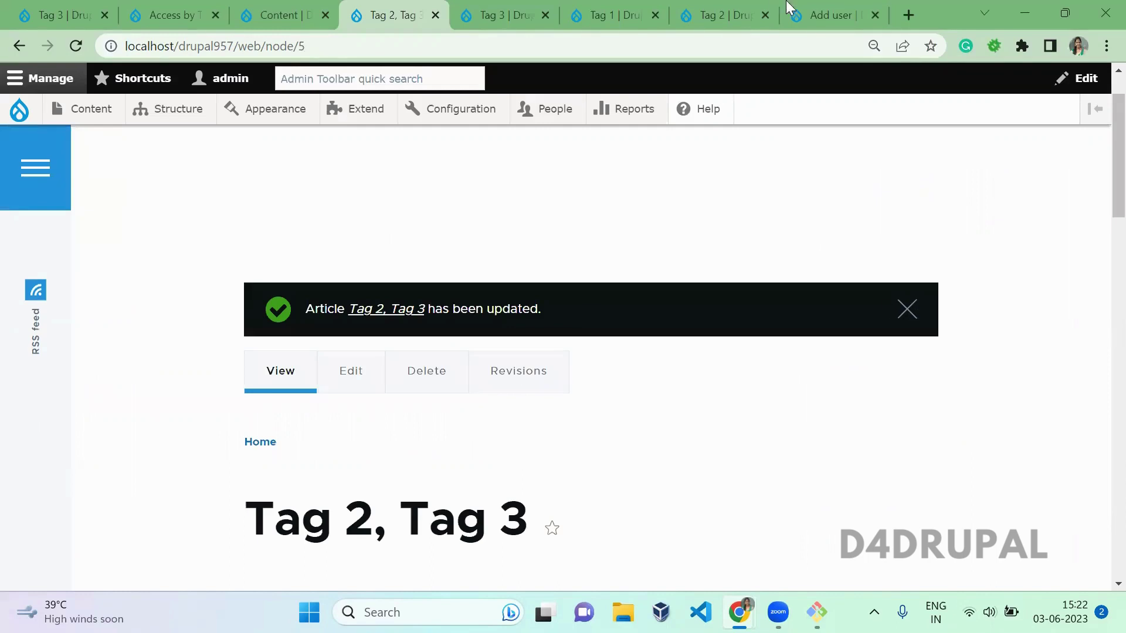
Step: Scroll through Scheme 1's role grants: Content editor has Tag 3, Administrator every tag
click(296, 13)
click(170, 10)
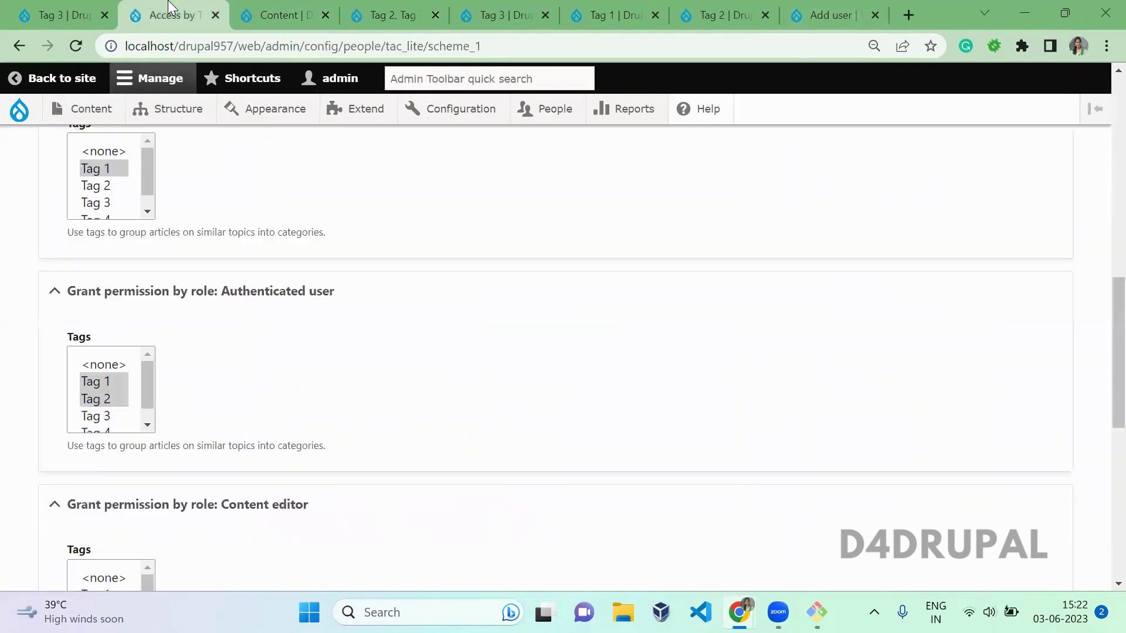
scroll(376, 374, down, 5)
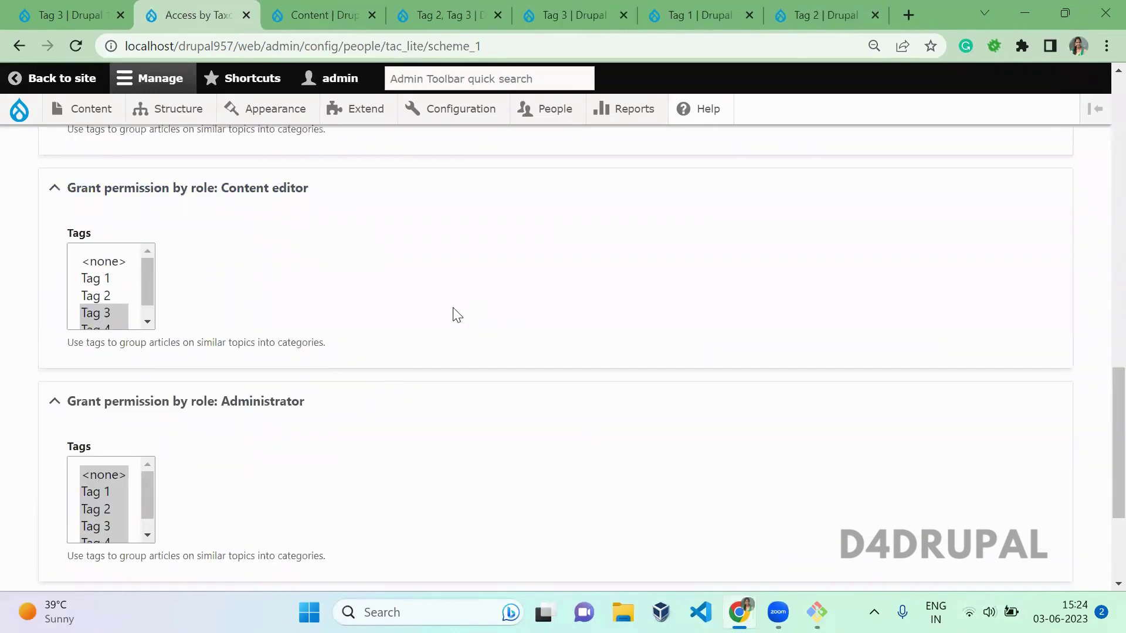
scroll(457, 315, down, 3)
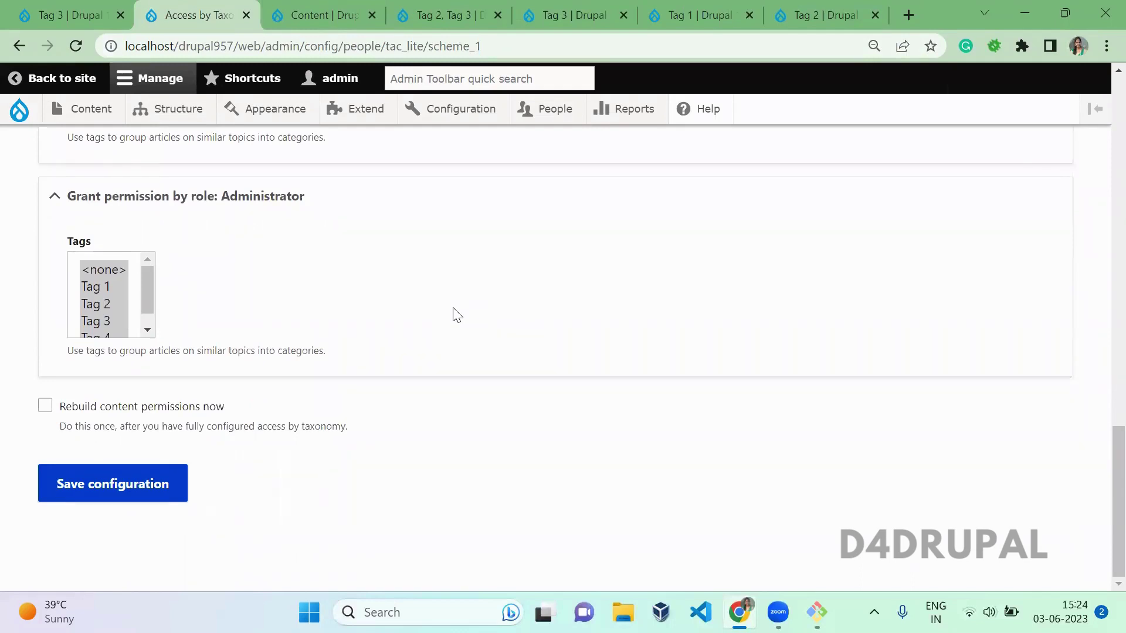
scroll(457, 316, up, 3)
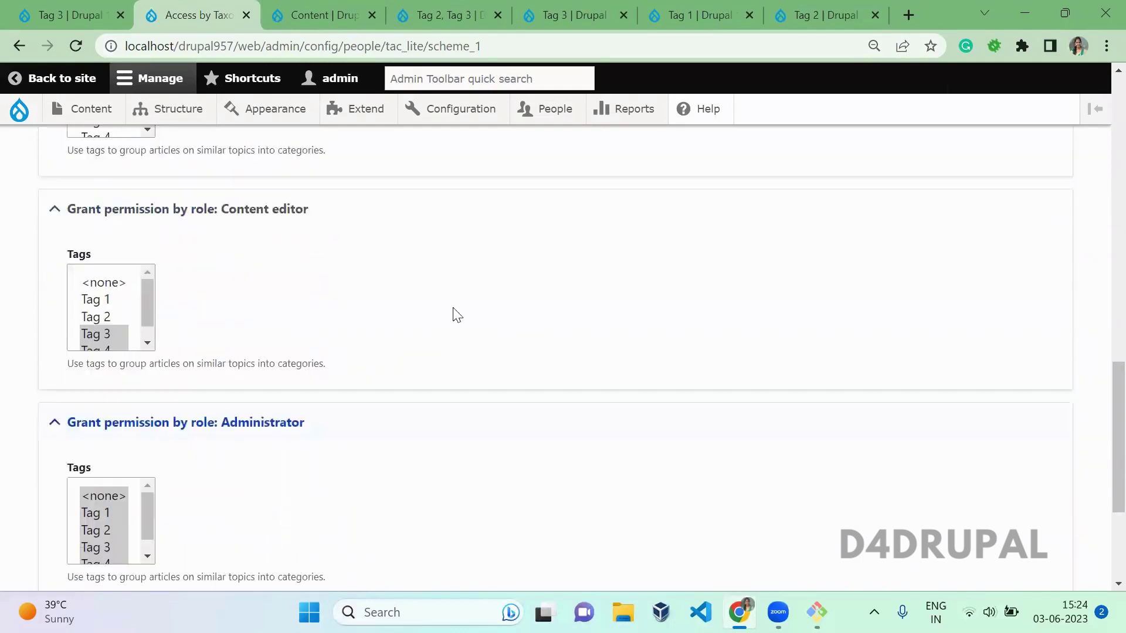
scroll(458, 315, down, 3)
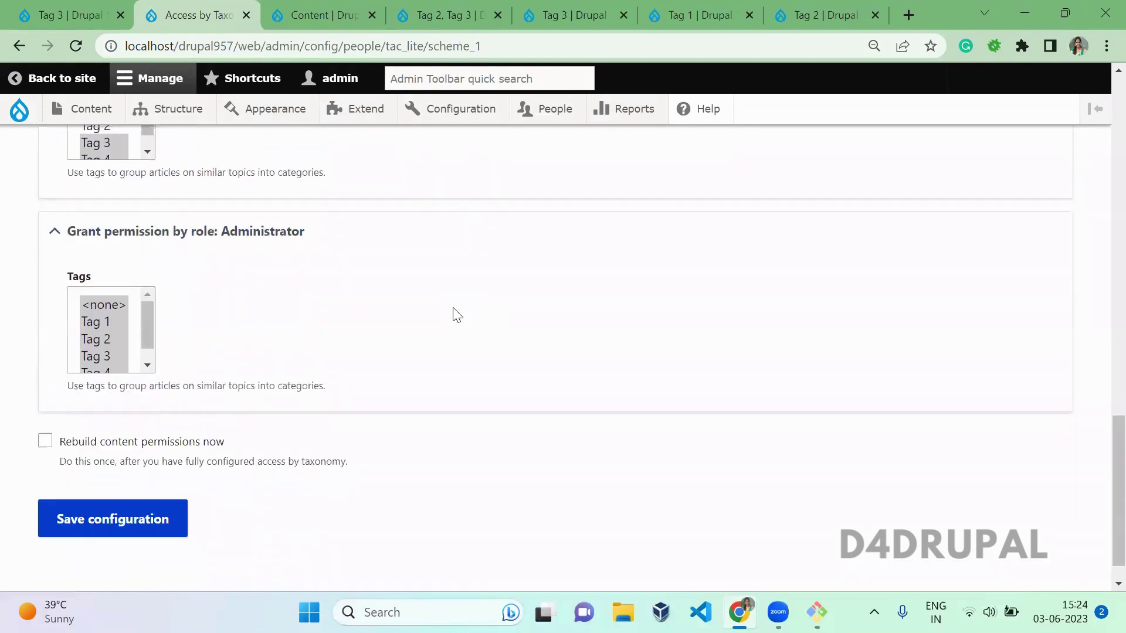
scroll(1098, 491, up, 20)
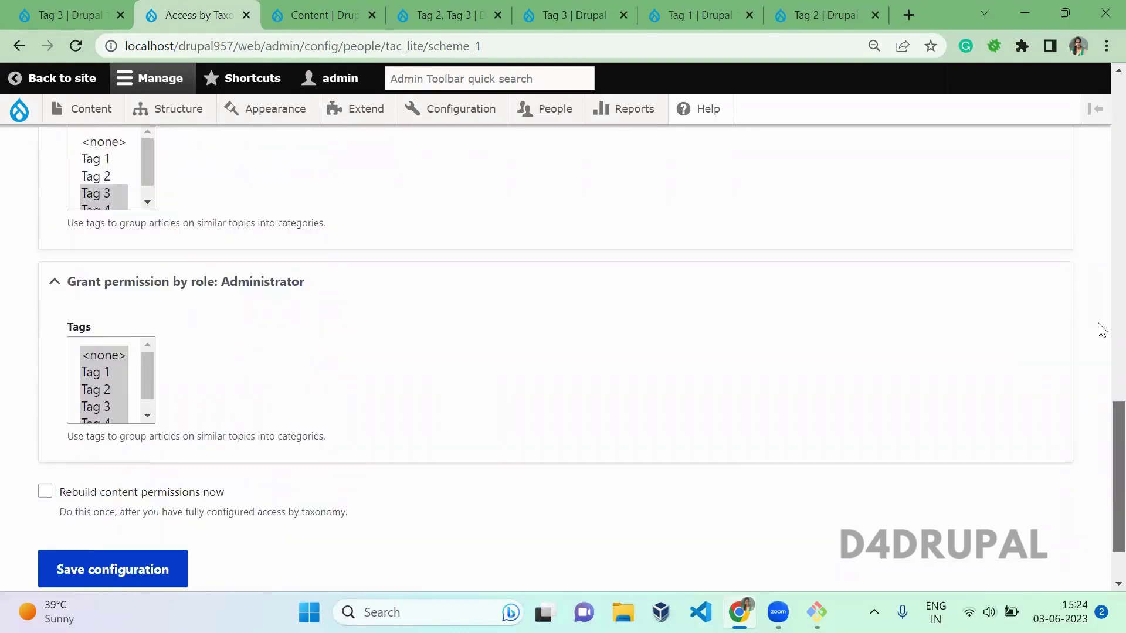